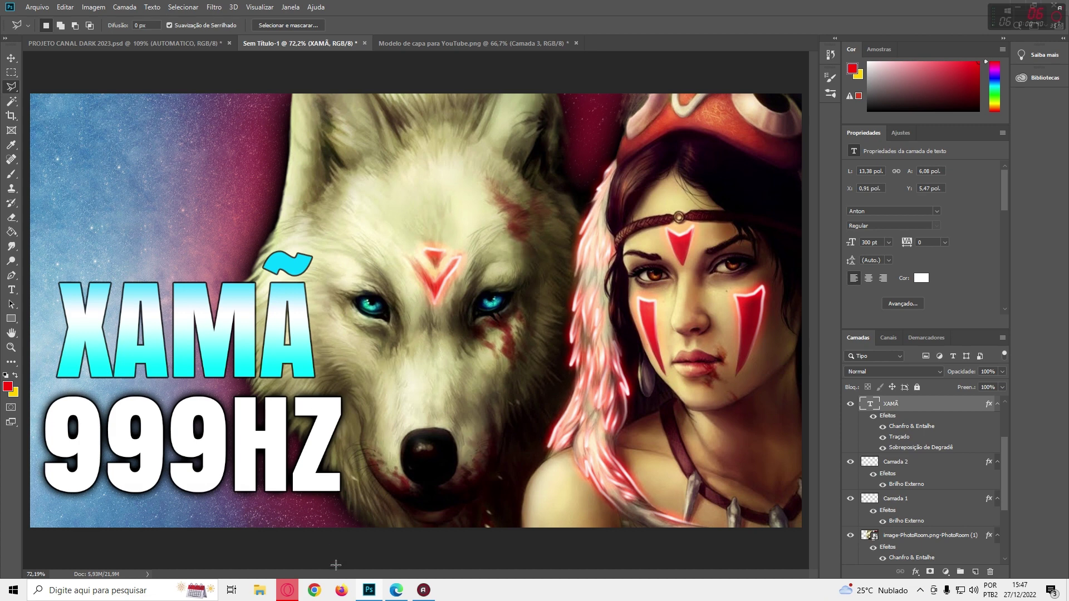
Step: Switch to the Opera browser and reopen the Canal Dark course sales page from the browsing history
left_click(286, 591)
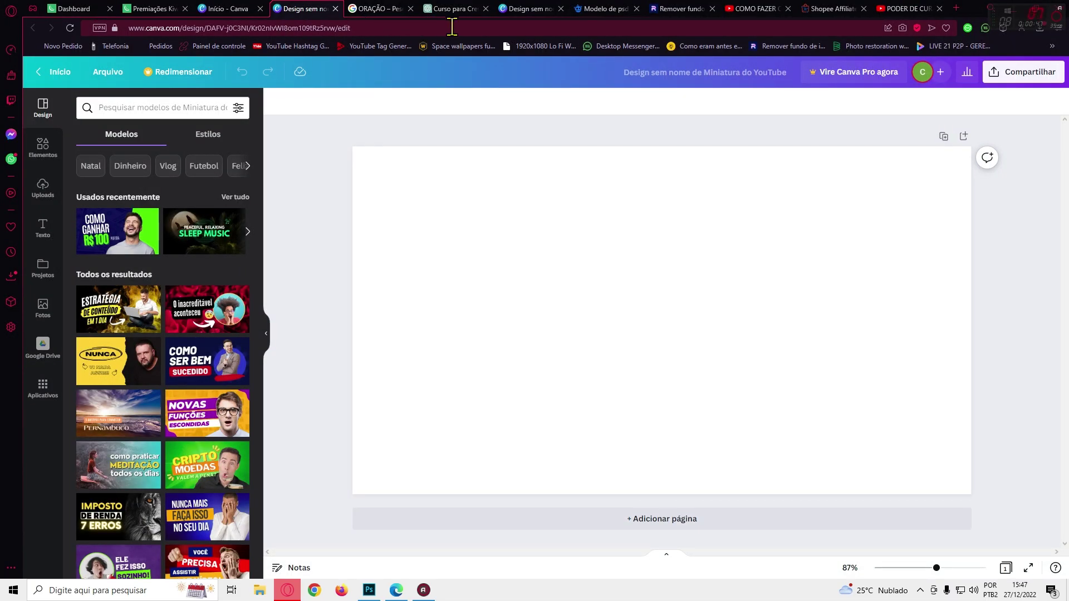
key("ctrl+h")
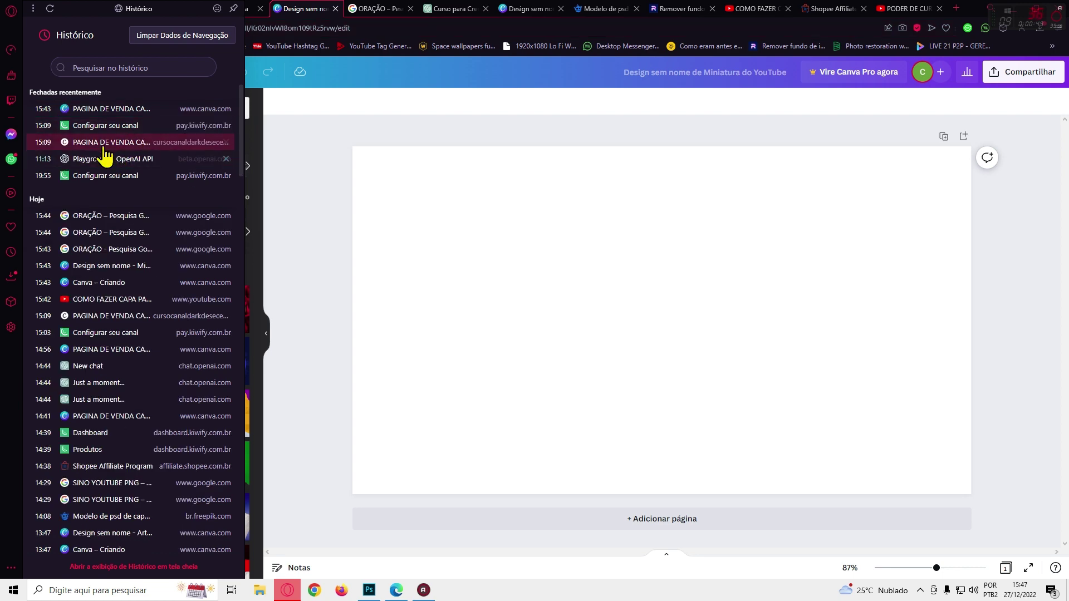
left_click(167, 142)
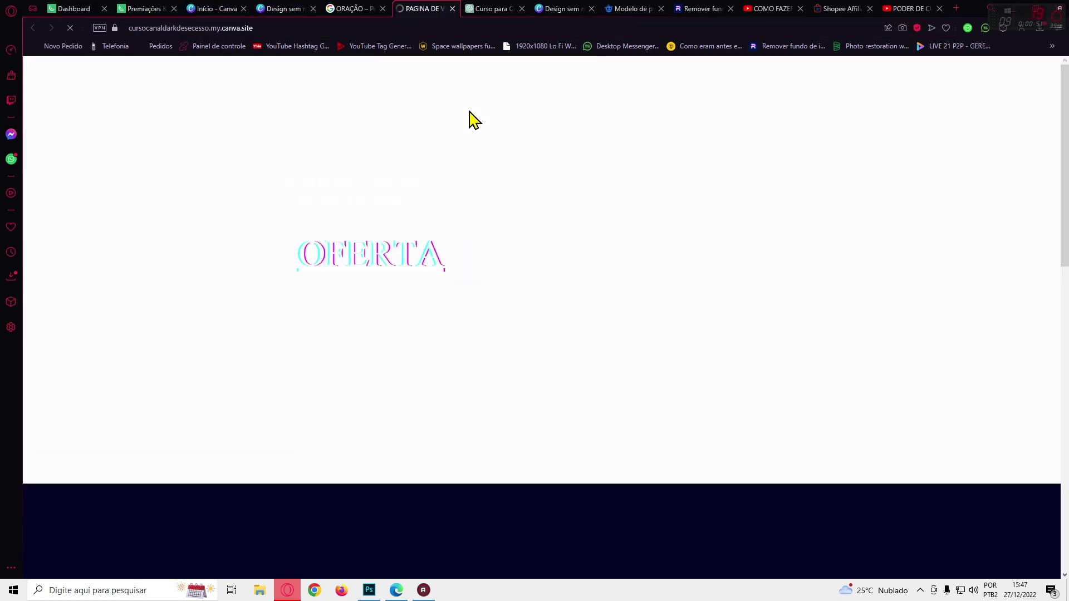
Step: Examine the course sales page's intro video, the editing, thumbnail and SEO modules, and the list of learning topics
scroll(471, 144, "down", 15)
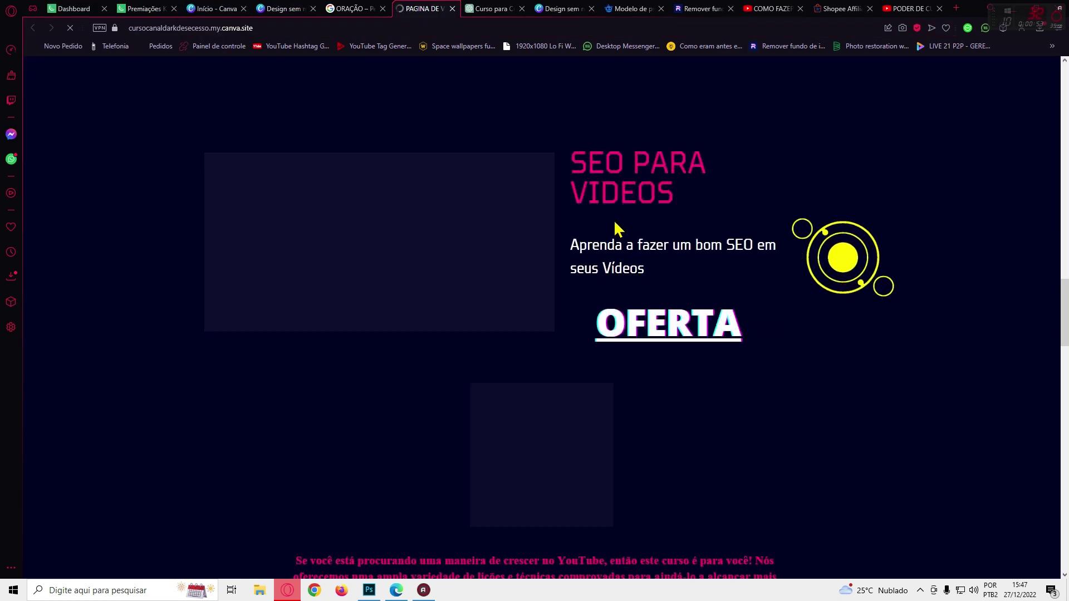
scroll(615, 227, "up", 15)
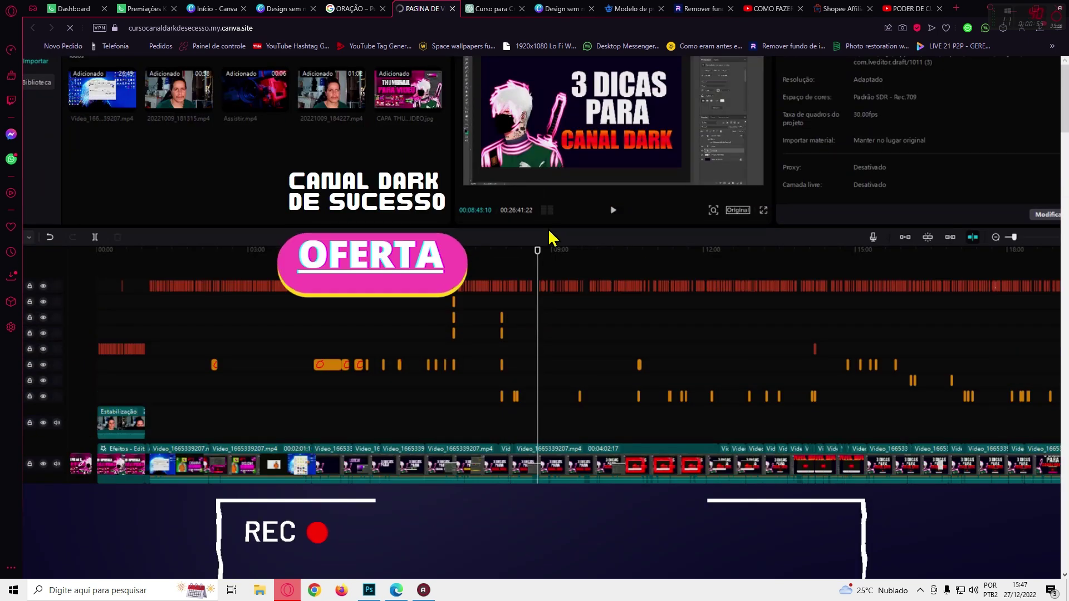
scroll(506, 237, "down", 7)
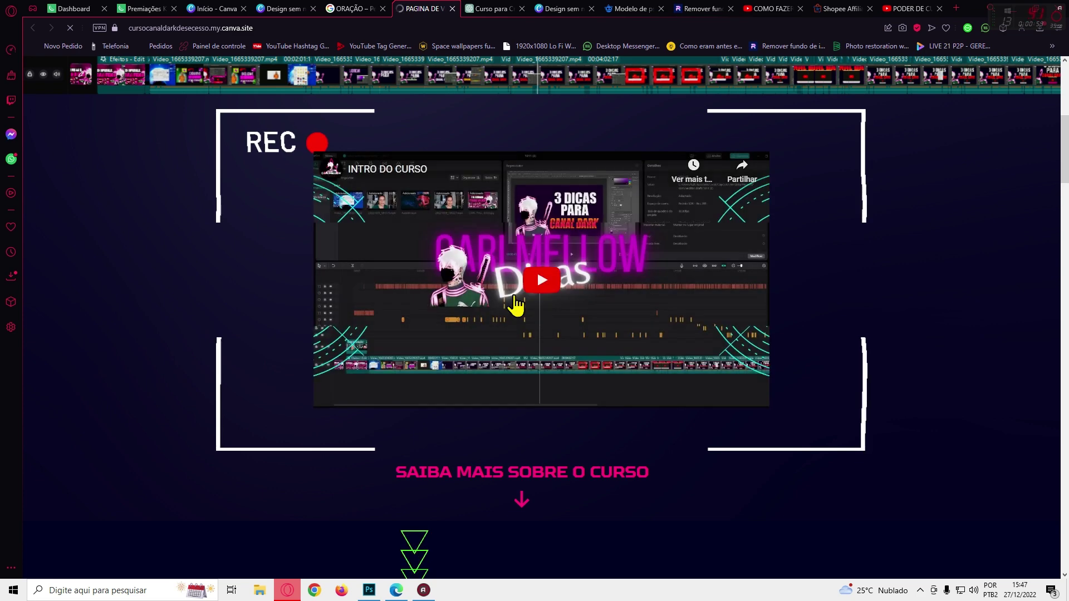
scroll(536, 323, "down", 8)
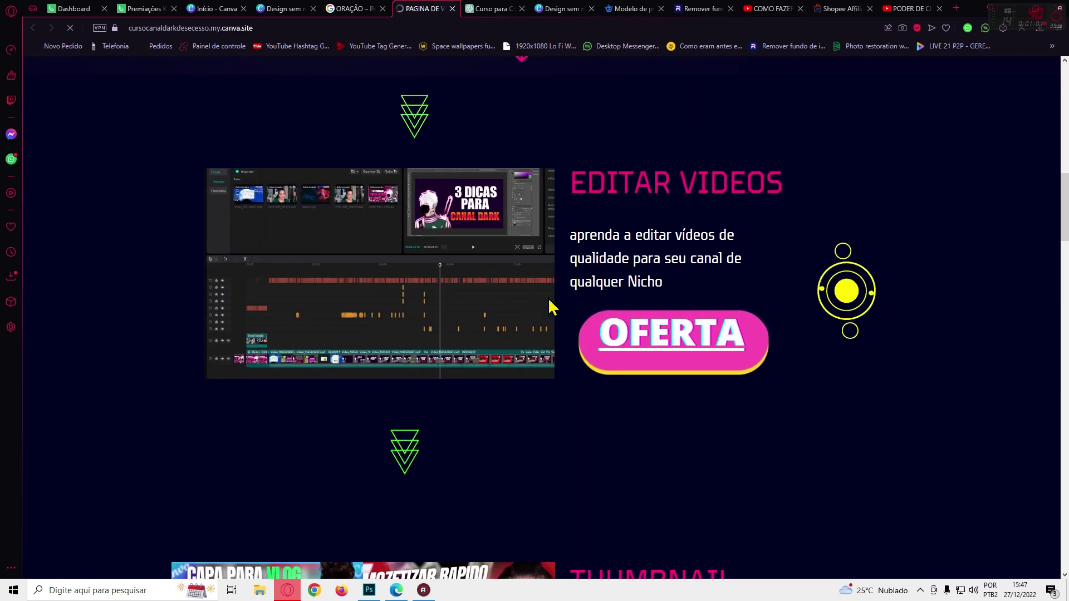
scroll(548, 307, "down", 5)
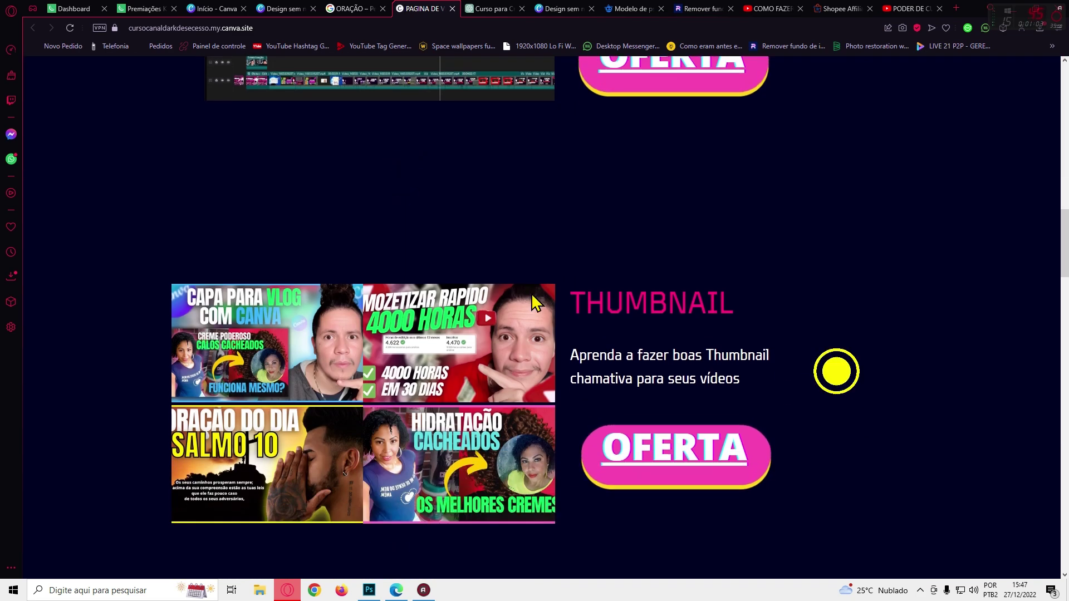
scroll(531, 292, "down", 20)
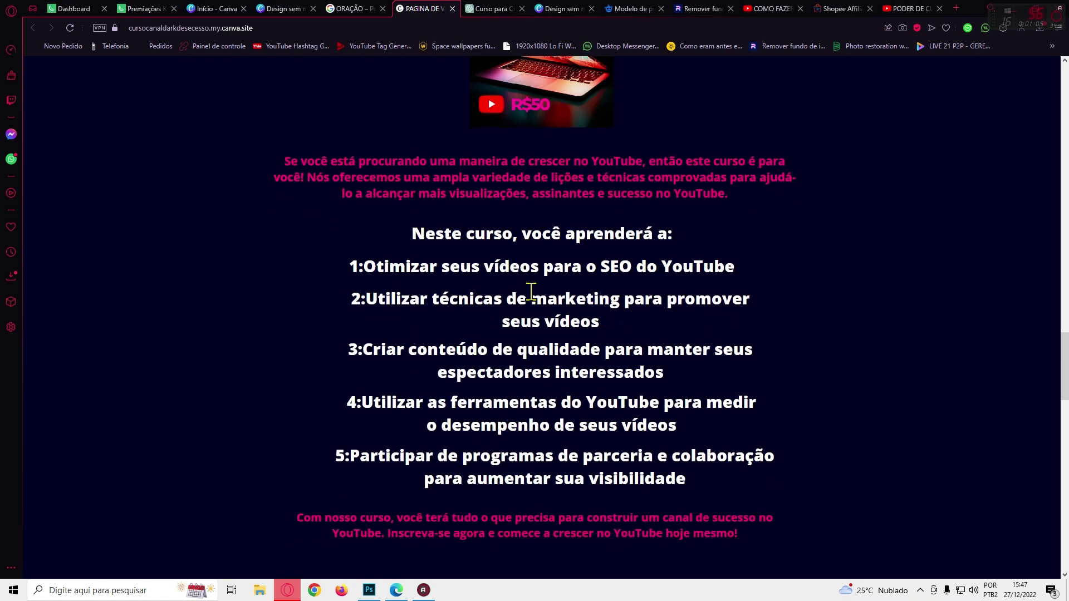
scroll(523, 289, "down", 11)
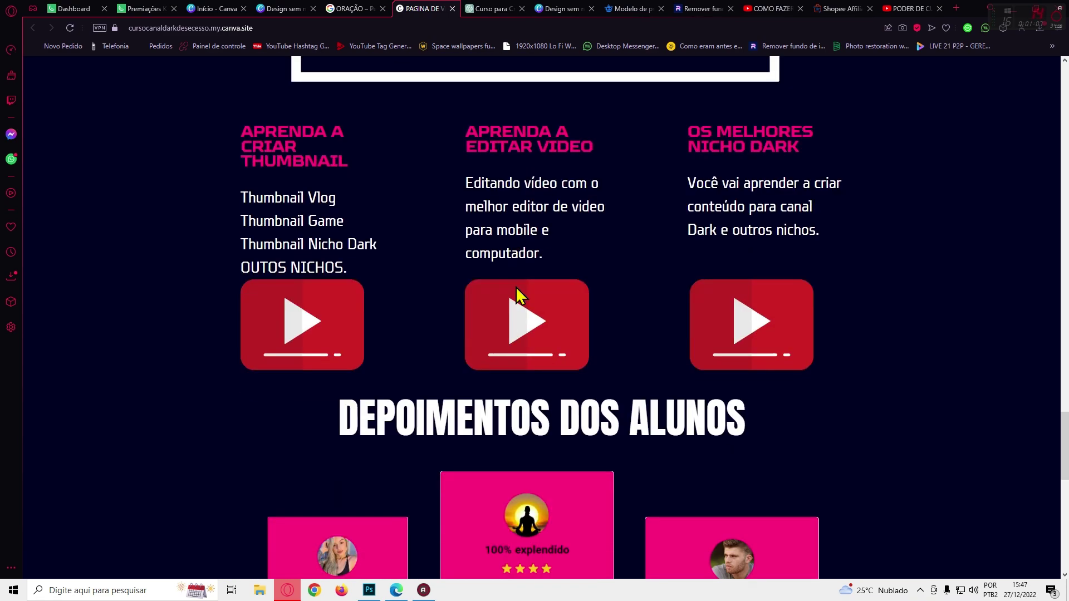
Step: Examine the sales page's Sobre o Curso section, student testimonials and contact section
scroll(516, 286, "down", 4)
scroll(516, 286, "up", 4)
scroll(515, 287, "up", 2)
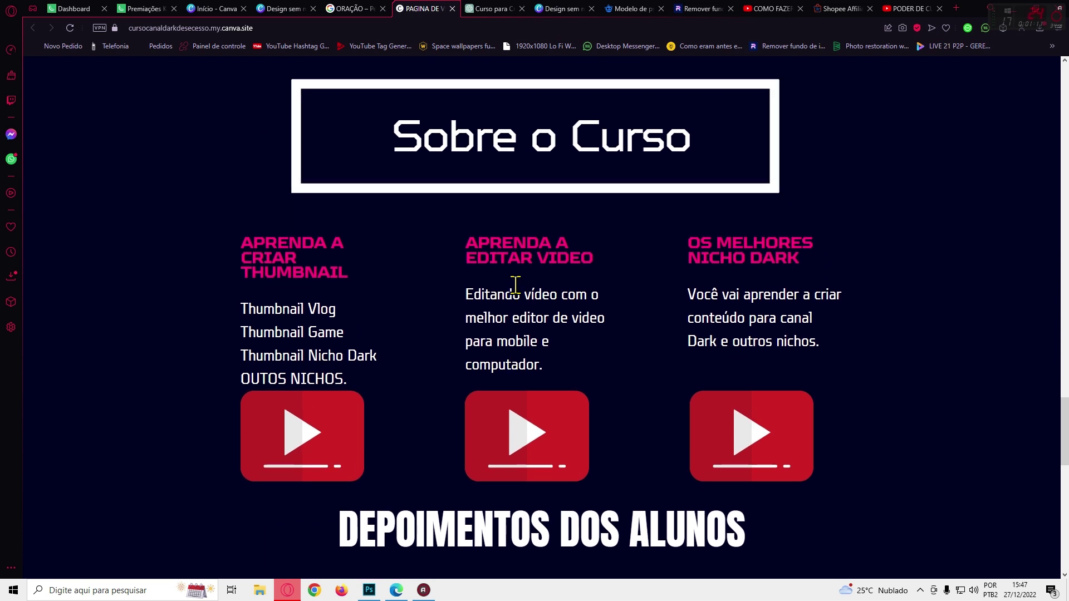
scroll(516, 286, "down", 3)
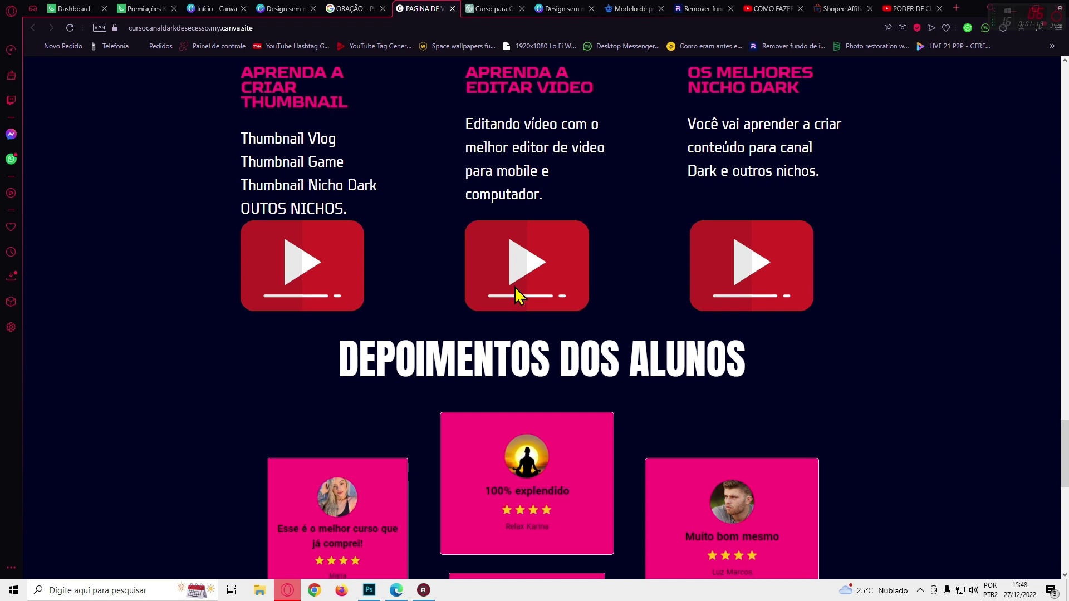
scroll(514, 286, "down", 1)
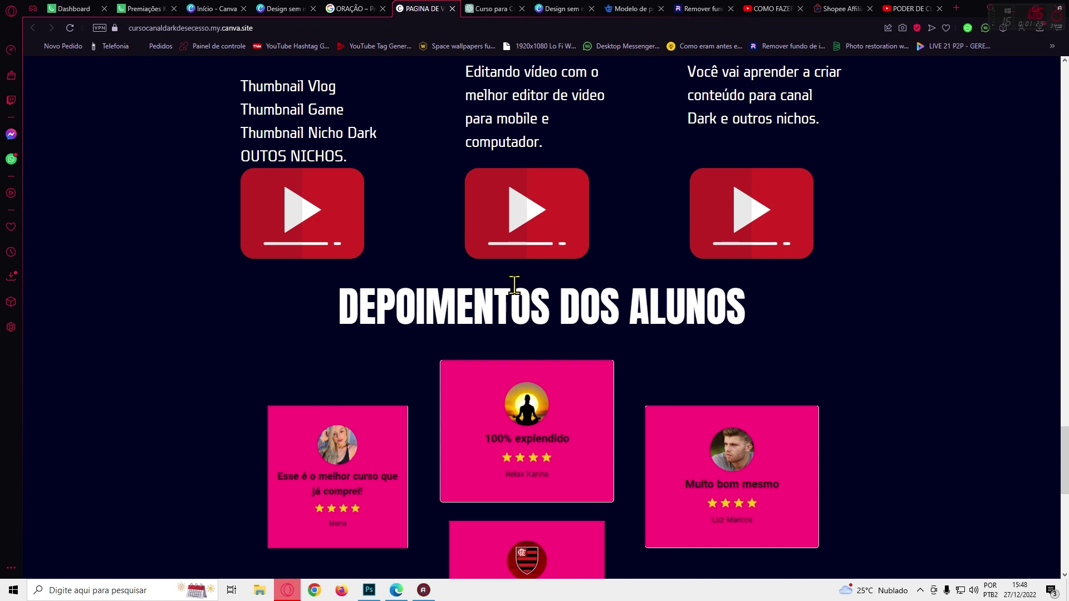
scroll(515, 286, "down", 3)
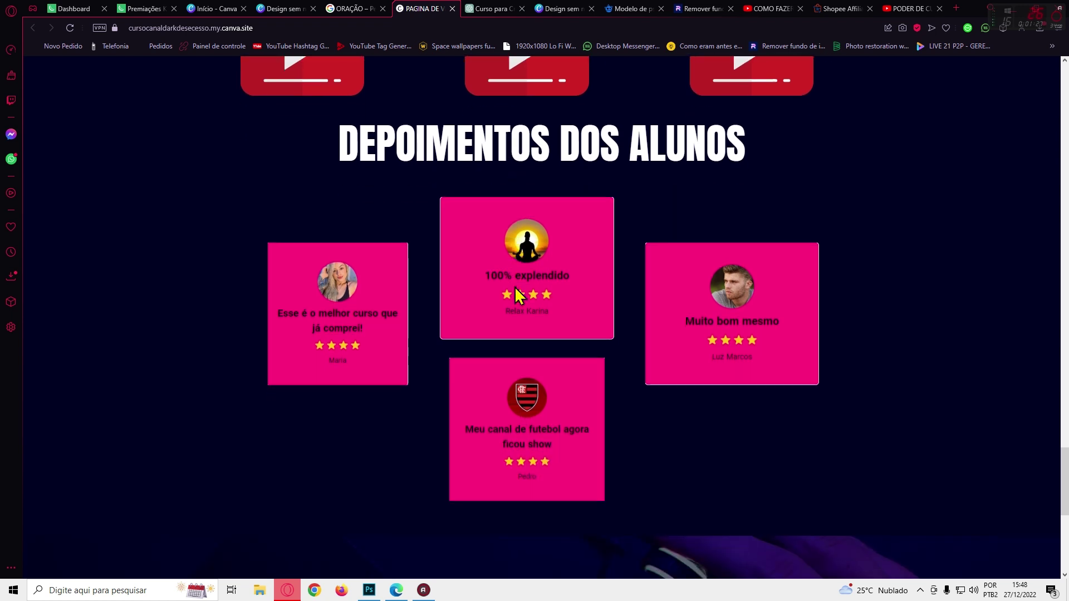
scroll(515, 286, "down", 1)
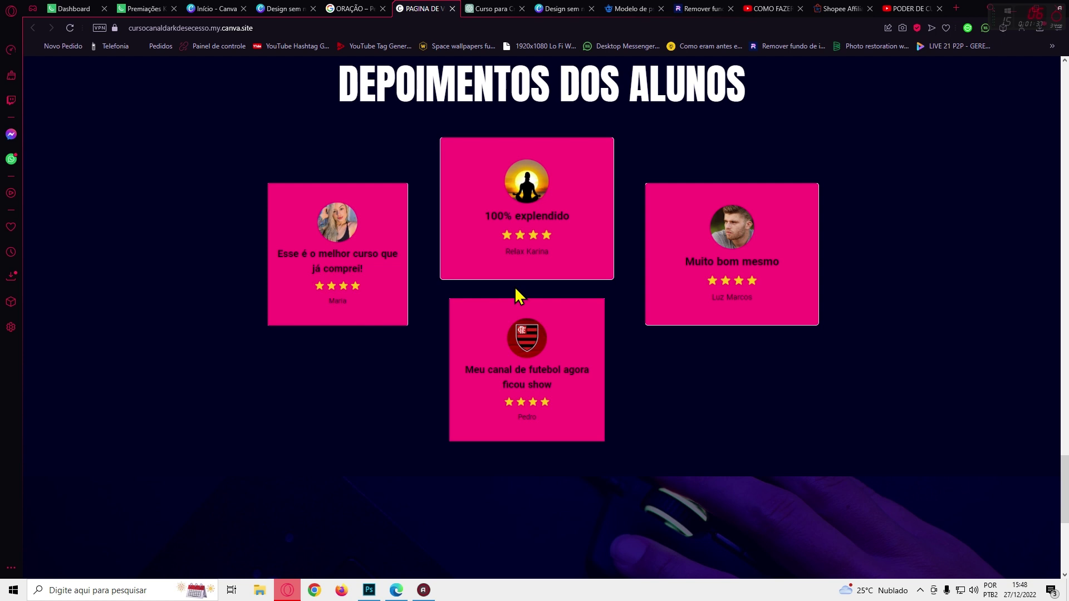
scroll(517, 295, "down", 4)
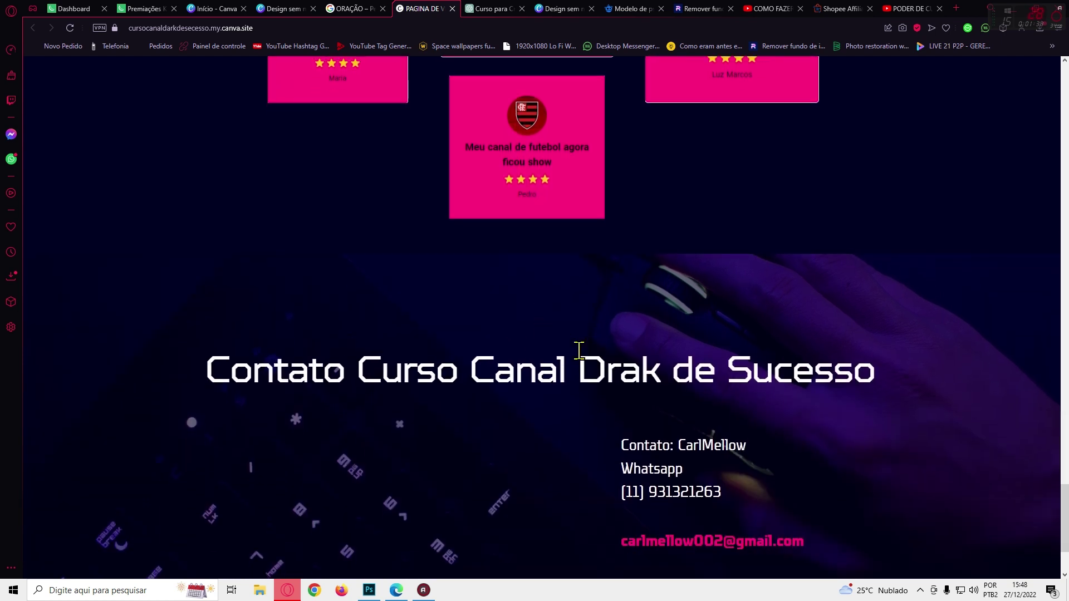
scroll(579, 351, "down", 1)
scroll(578, 359, "up", 2)
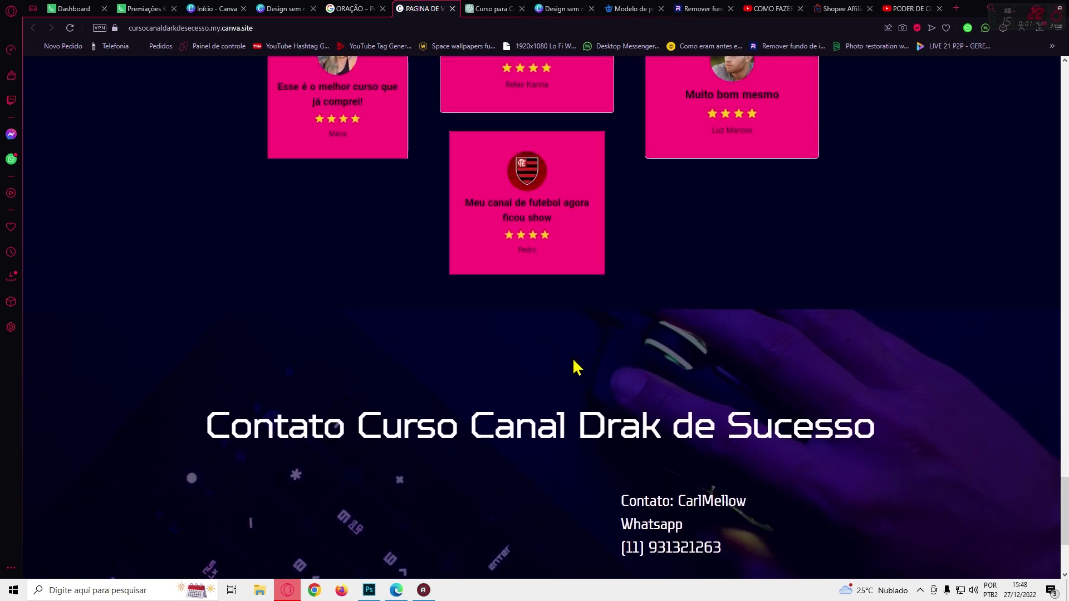
scroll(576, 362, "up", 3)
scroll(576, 354, "up", 1)
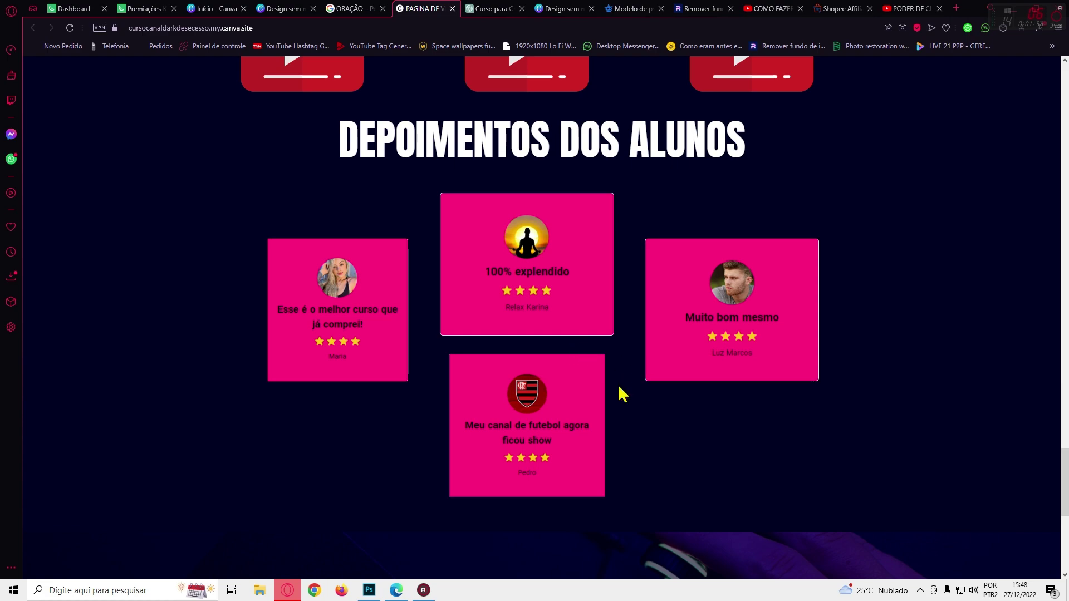
Step: Open the checkout page from the sales page's main OFERTA link and review its testimonials and purchase form
scroll(613, 390, "up", 10)
scroll(609, 354, "up", 15)
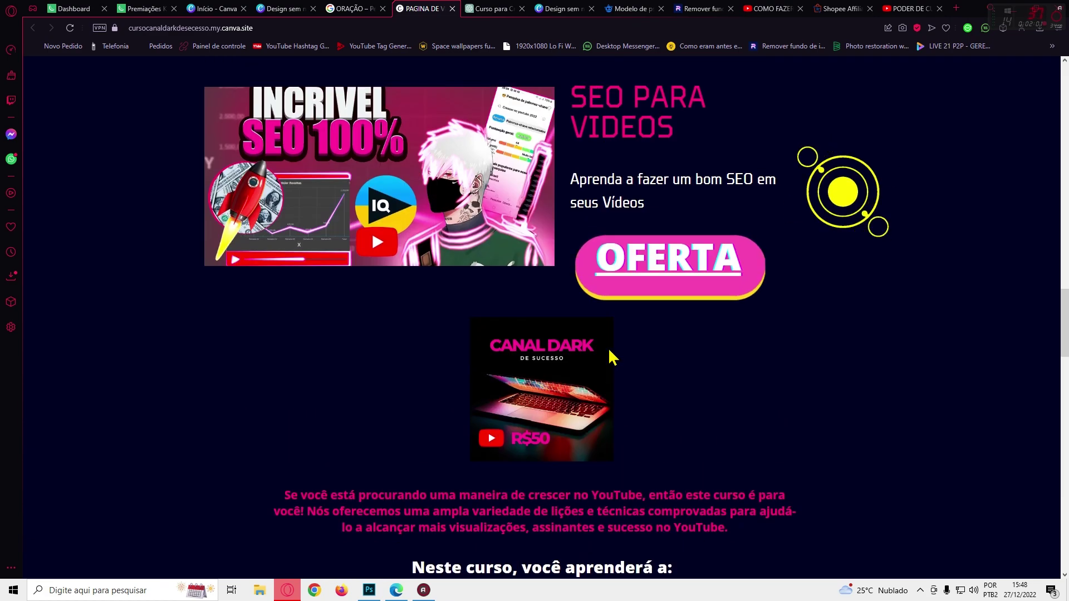
scroll(612, 357, "up", 10)
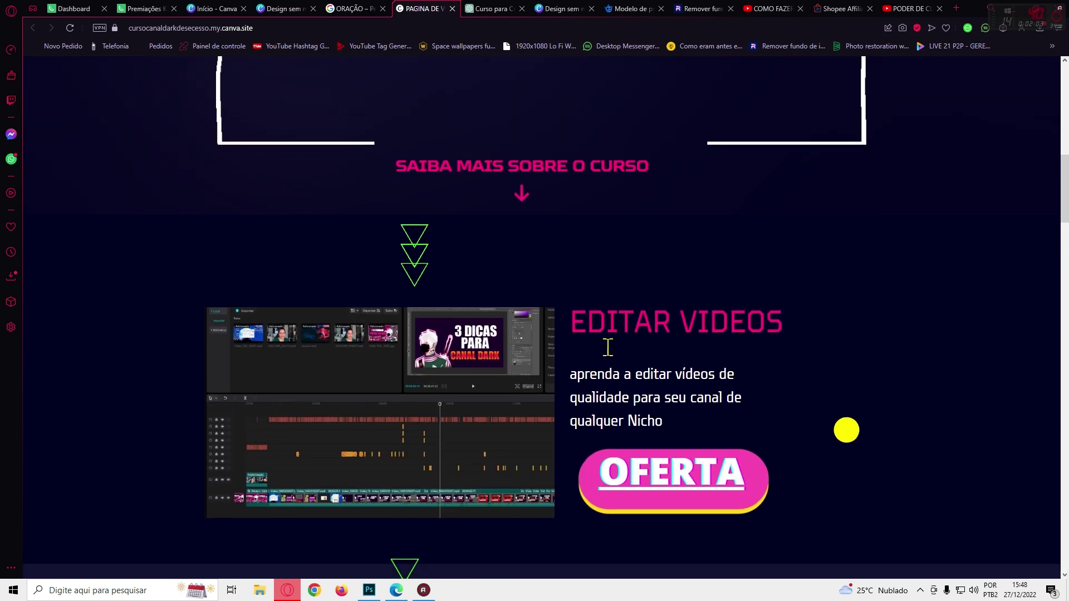
scroll(608, 358, "up", 3)
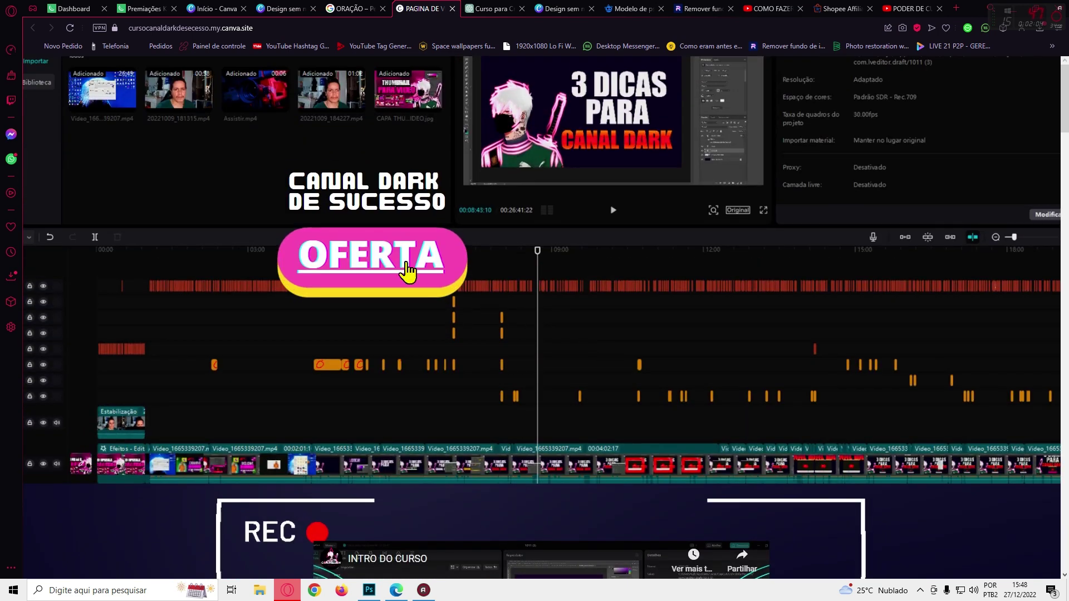
left_click(370, 259)
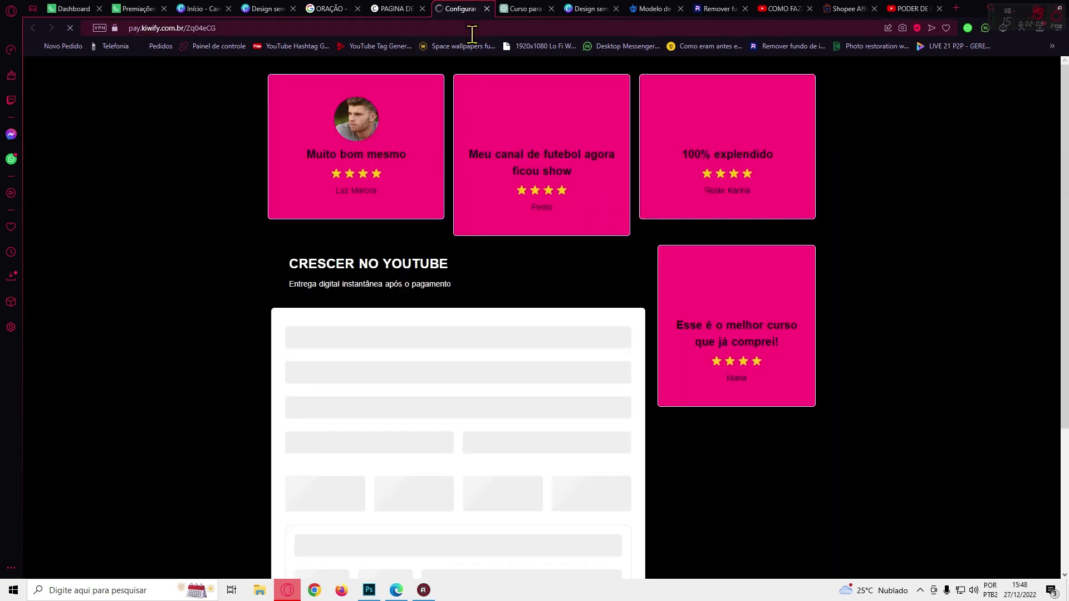
scroll(531, 180, "down", 4)
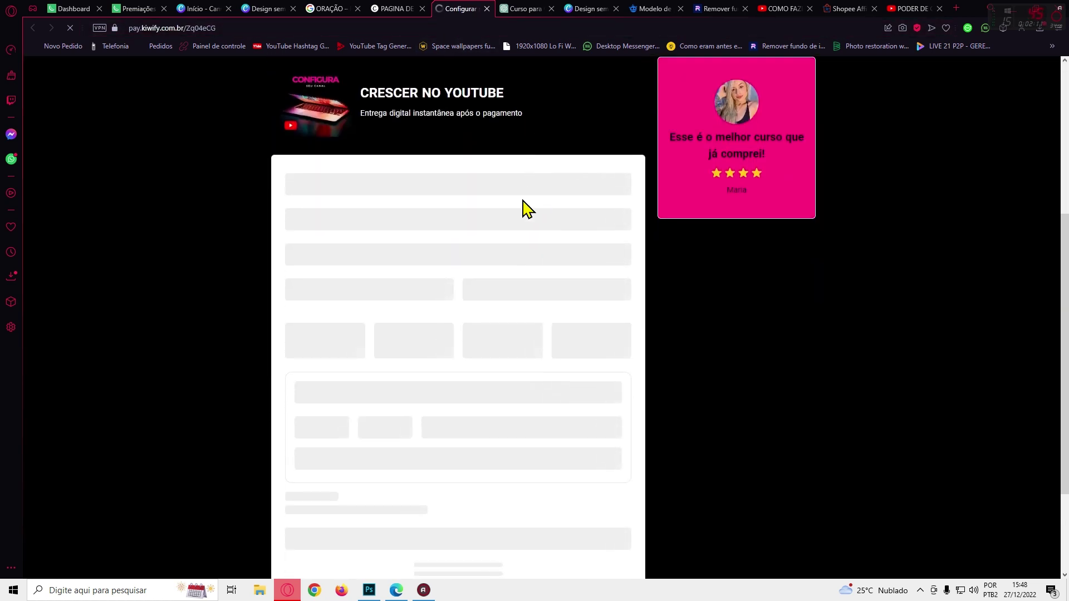
scroll(522, 198, "down", 2)
scroll(523, 202, "up", 6)
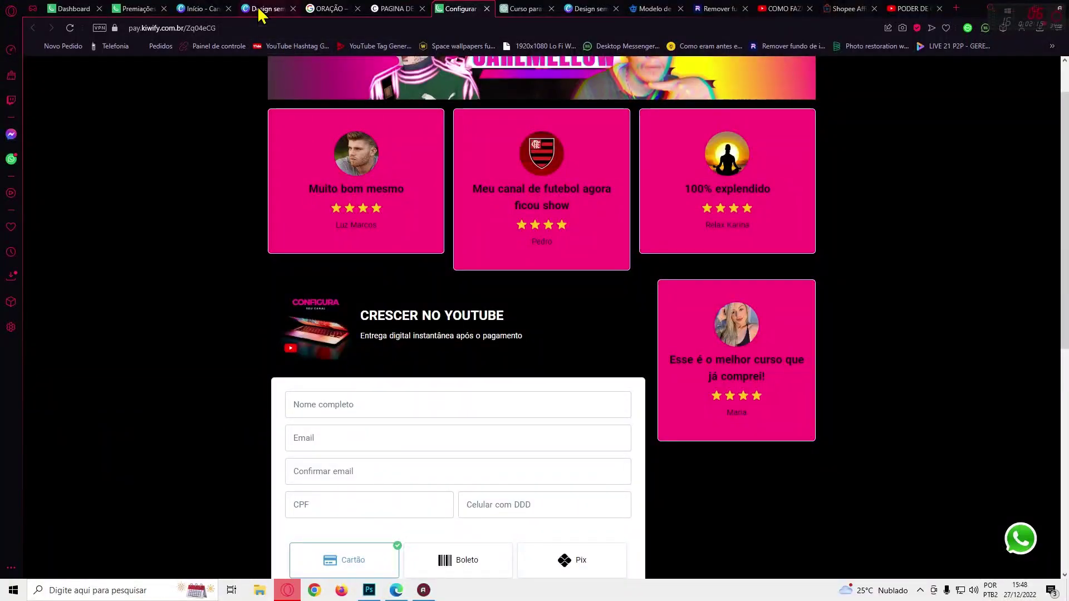
Step: Go to the Canva home page and look over the recent designs
left_click(259, 11)
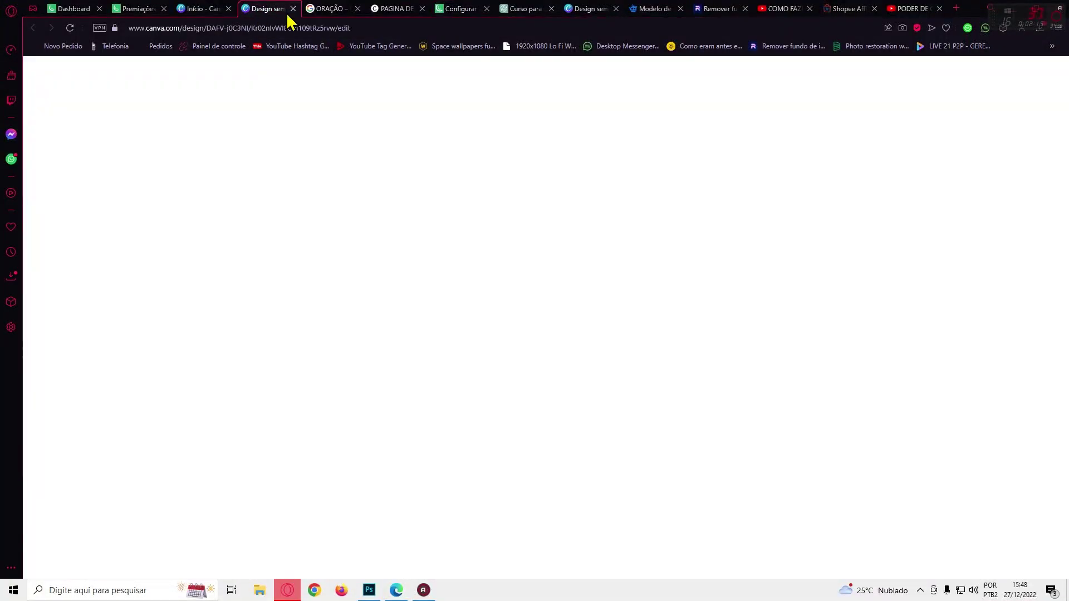
left_click(201, 9)
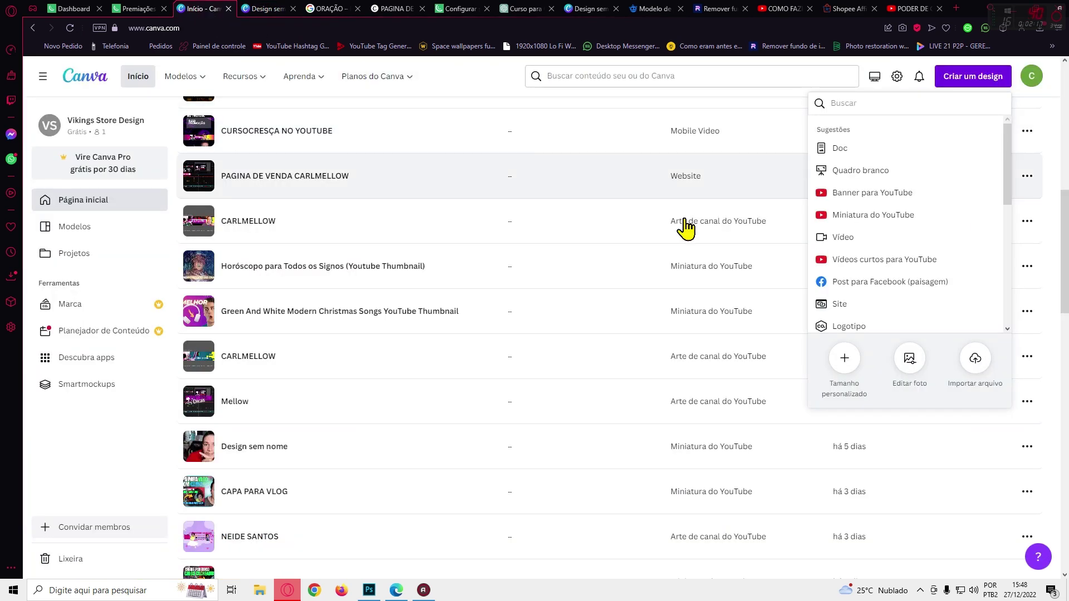
scroll(687, 234, "up", 2)
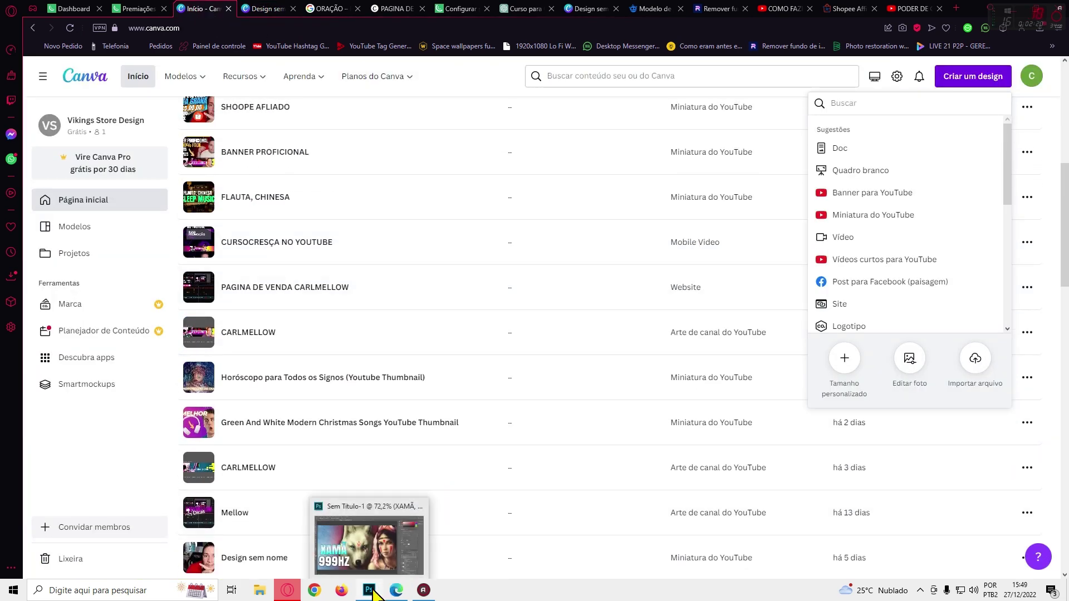
Step: Switch to Photoshop and view the banner document Modelo de capa para YouTube.png, minimizing the program when done
left_click(369, 590)
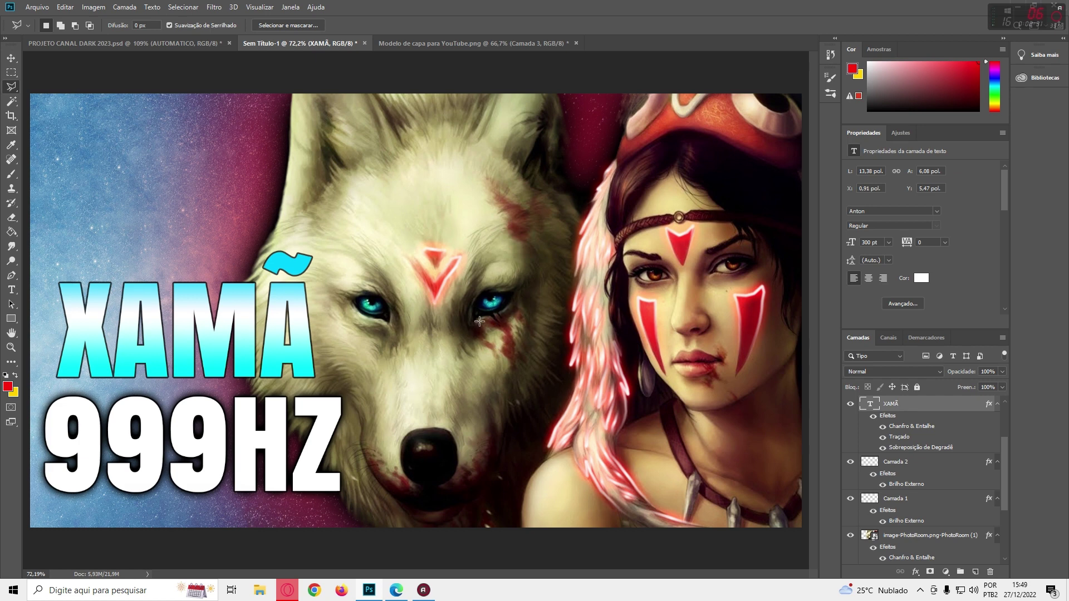
left_click(398, 43)
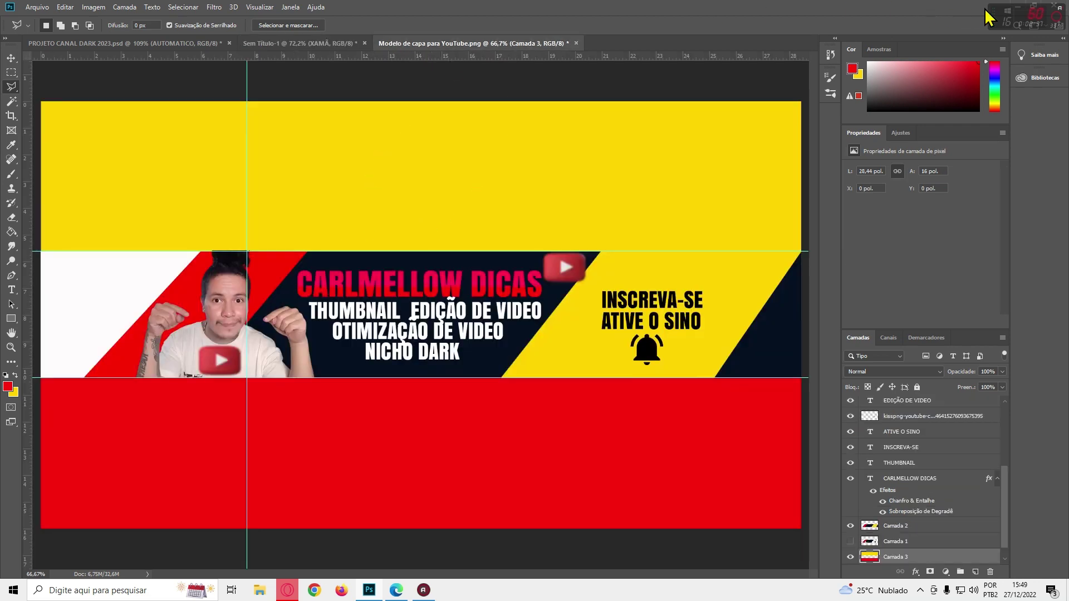
left_click(1025, 8)
Step: Search Canva's new-design types for YOUTUBE
scroll(549, 208, "up", 3)
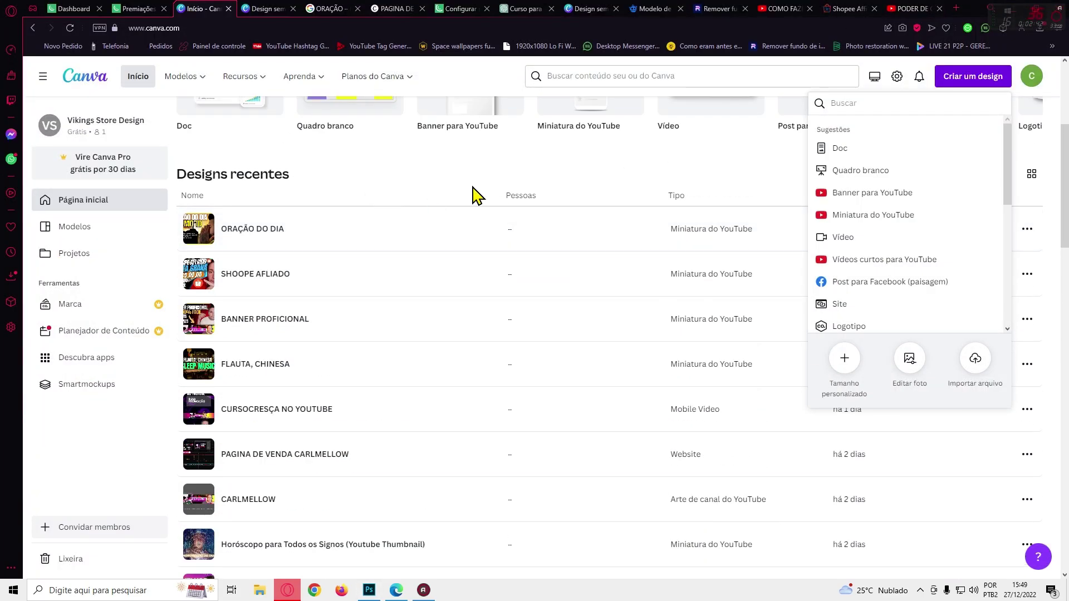
scroll(557, 188, "up", 2)
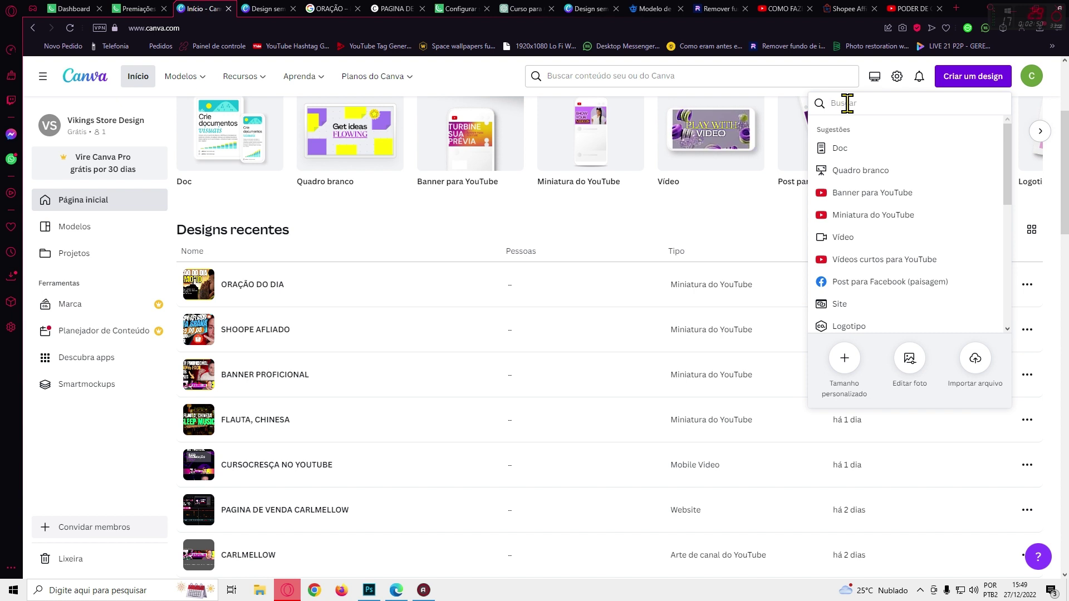
type("YOUTUBE")
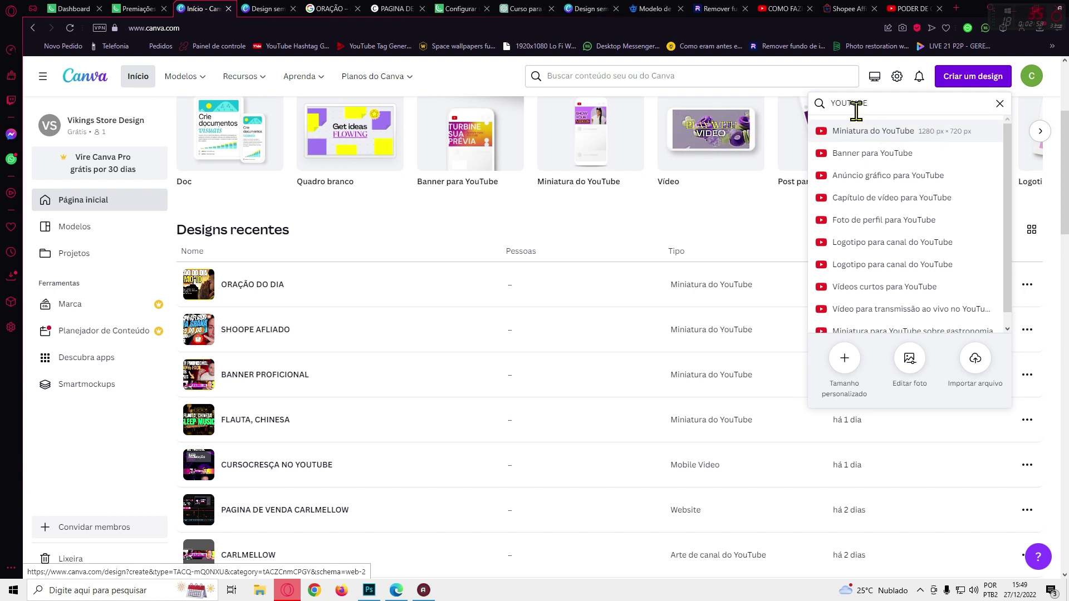
Step: View the blank YouTube thumbnail design and the Google Images results for ORAÇÃO
left_click(277, 10)
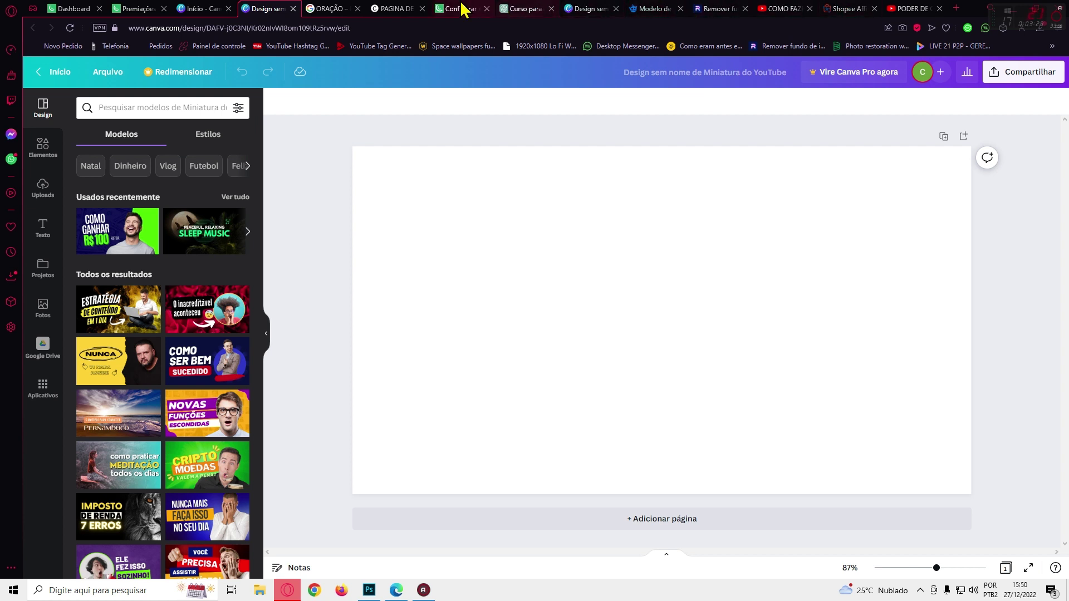
left_click(323, 8)
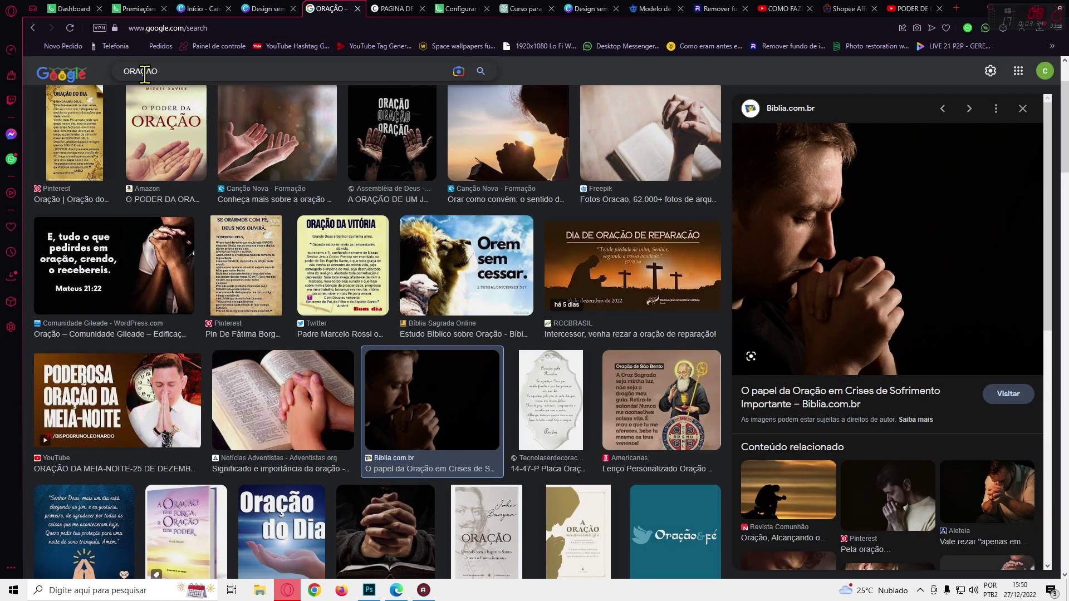
scroll(167, 123, "up", 2)
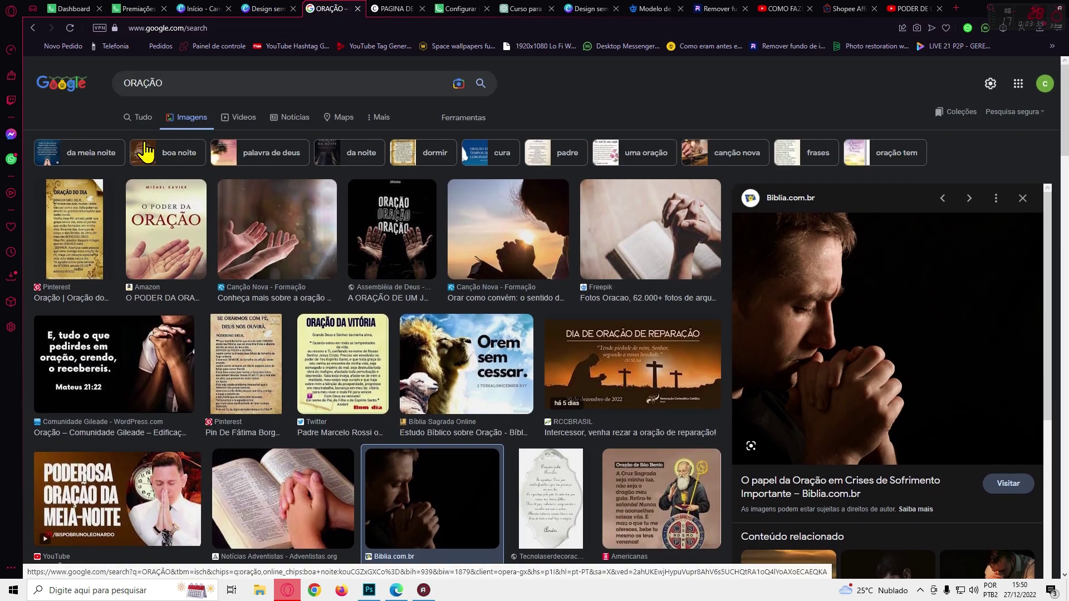
Step: Browse the Google Images results for ORAÇÃO and copy the Biblia.com.br photo of the praying man
left_click(153, 123)
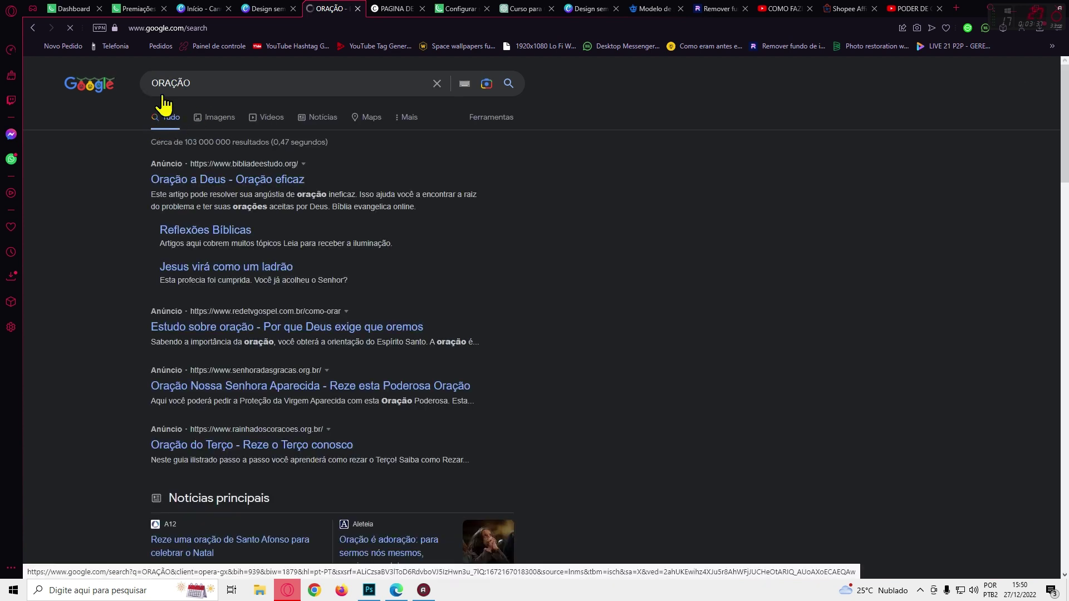
left_click(209, 118)
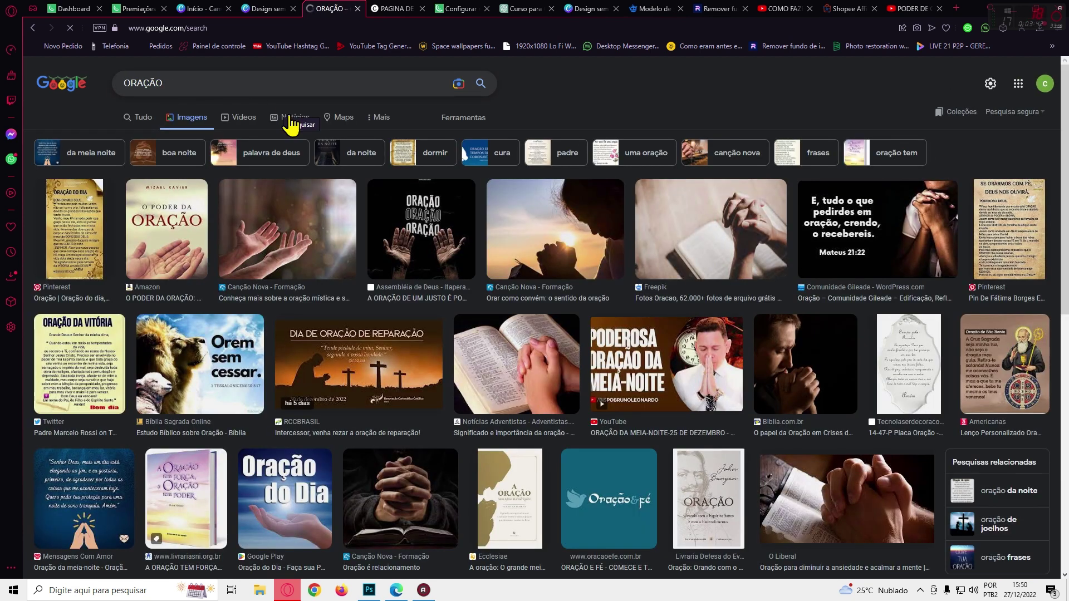
scroll(651, 234, "down", 4)
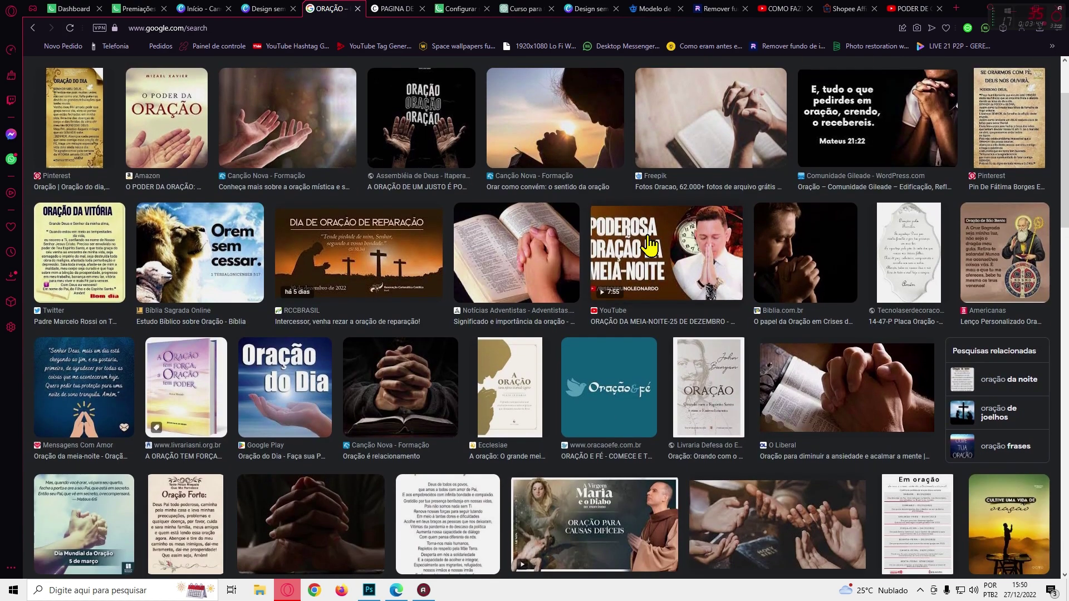
scroll(579, 249, "down", 6)
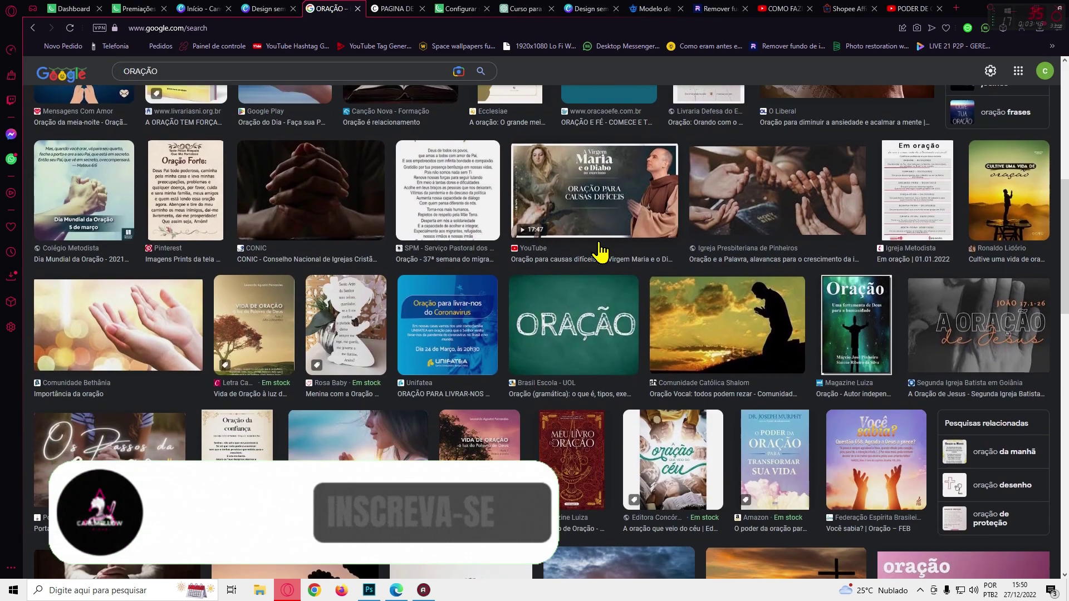
scroll(600, 251, "down", 2)
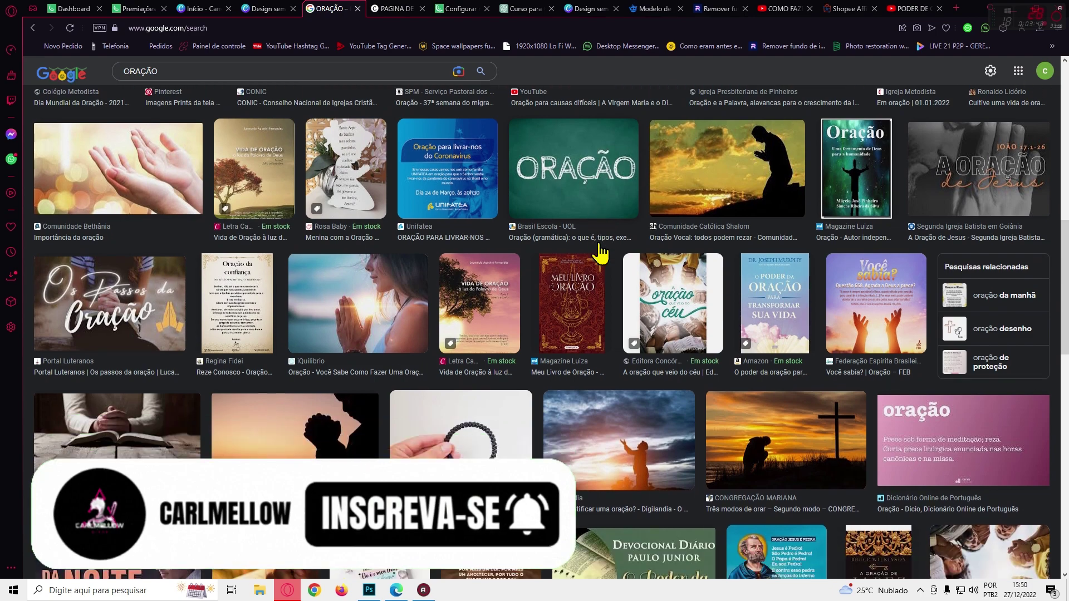
scroll(785, 270, "up", 12)
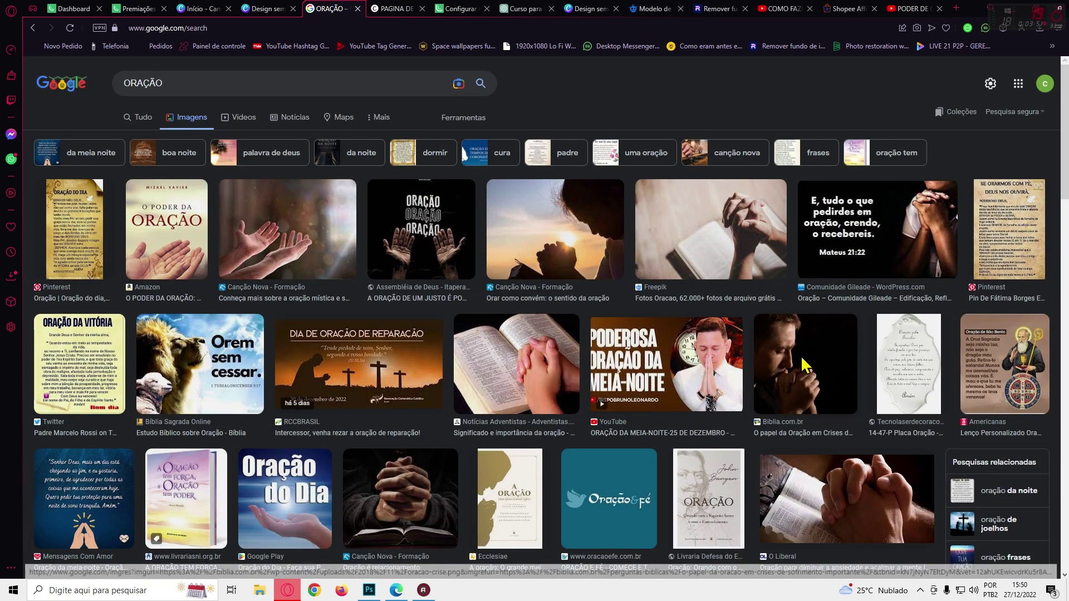
left_click(802, 364)
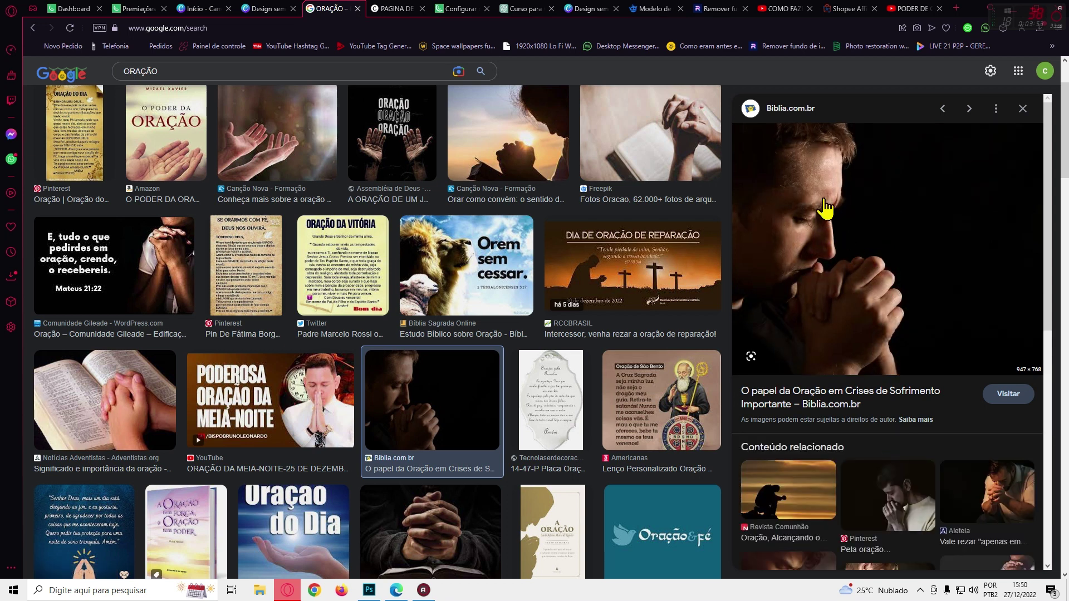
right_click(823, 197)
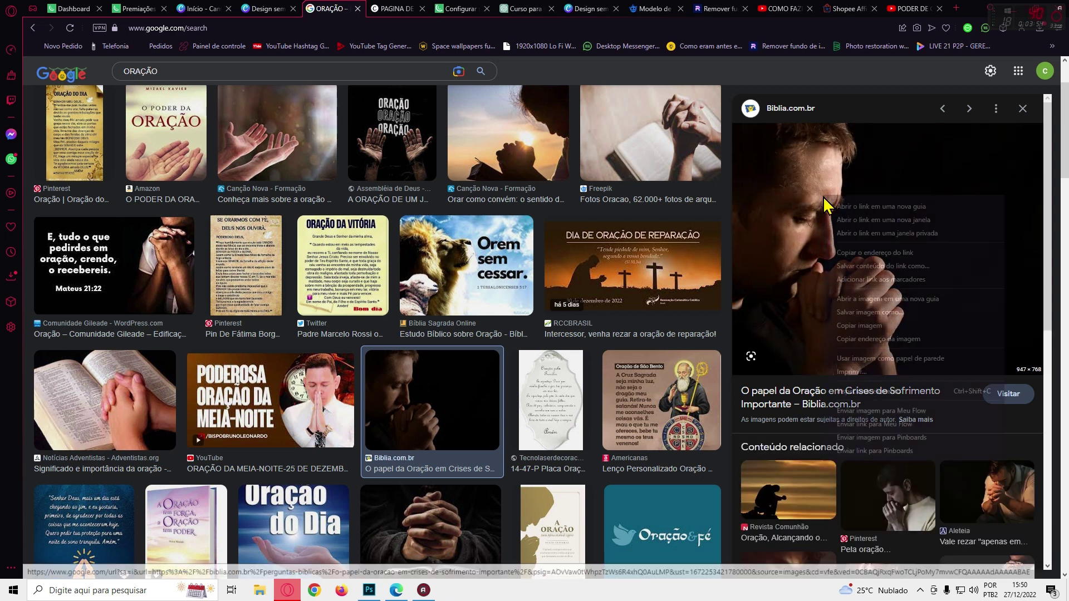
left_click(856, 325)
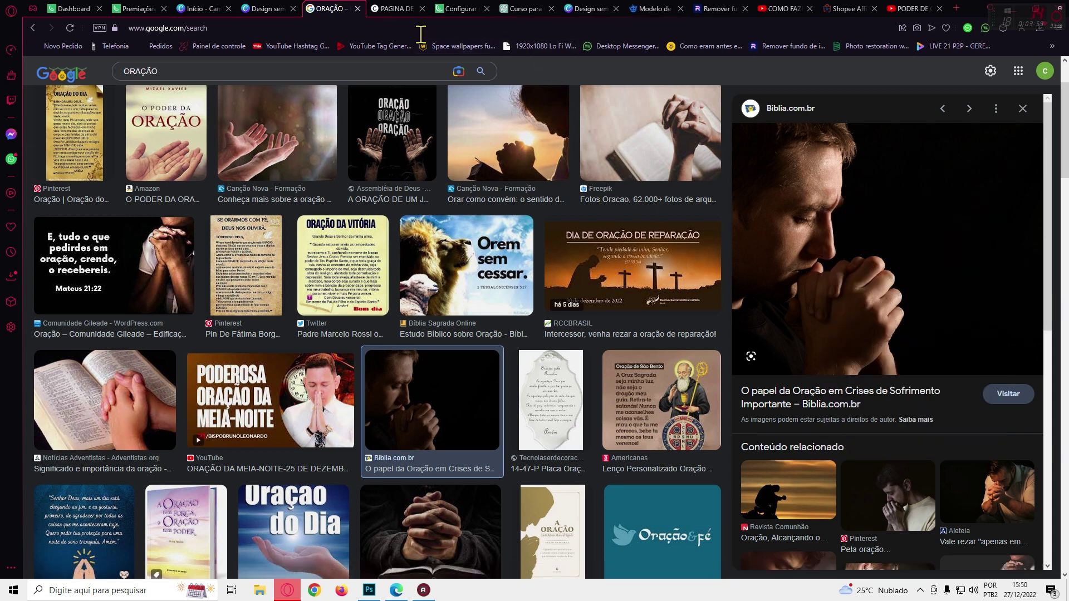
Step: Open the bookmarked Photo restoration with GFP-GAN page and examine its upload field, original and restored image areas and gallery
key("ctrl+Tab")
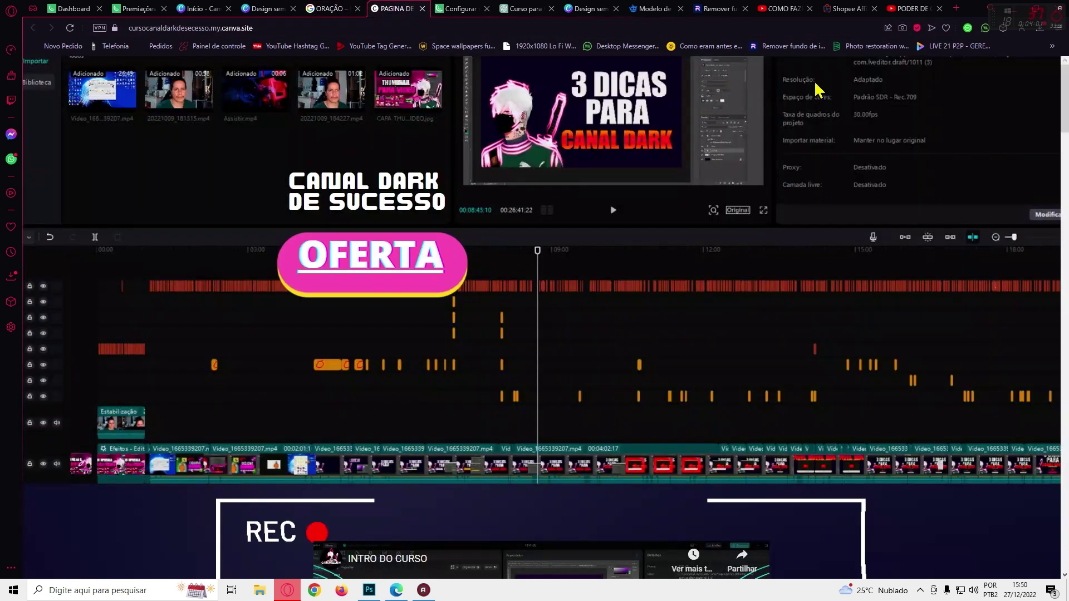
left_click(852, 46)
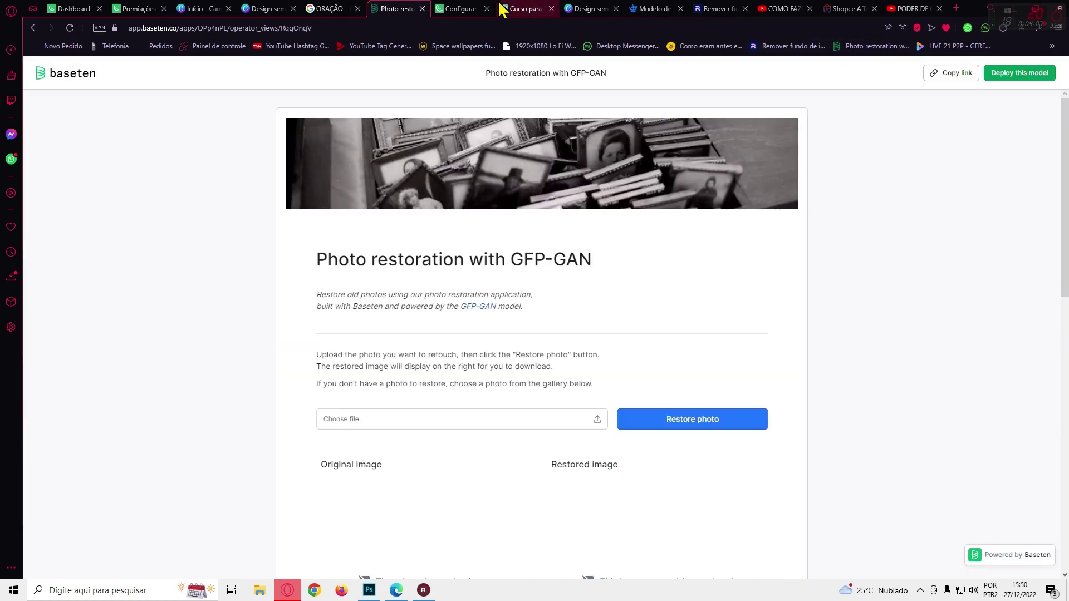
left_click(332, 9)
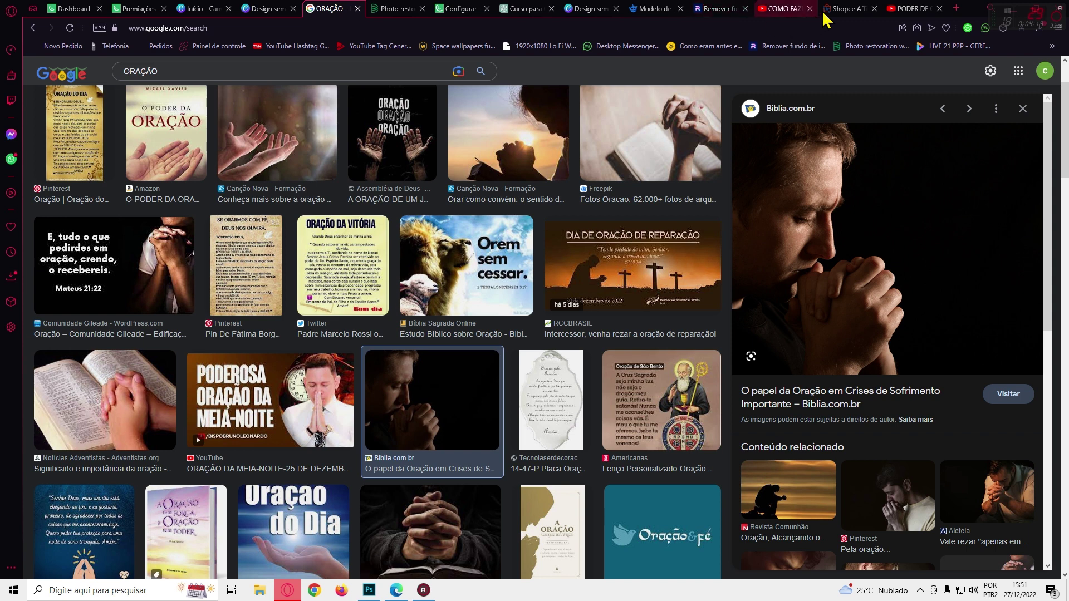
left_click(400, 11)
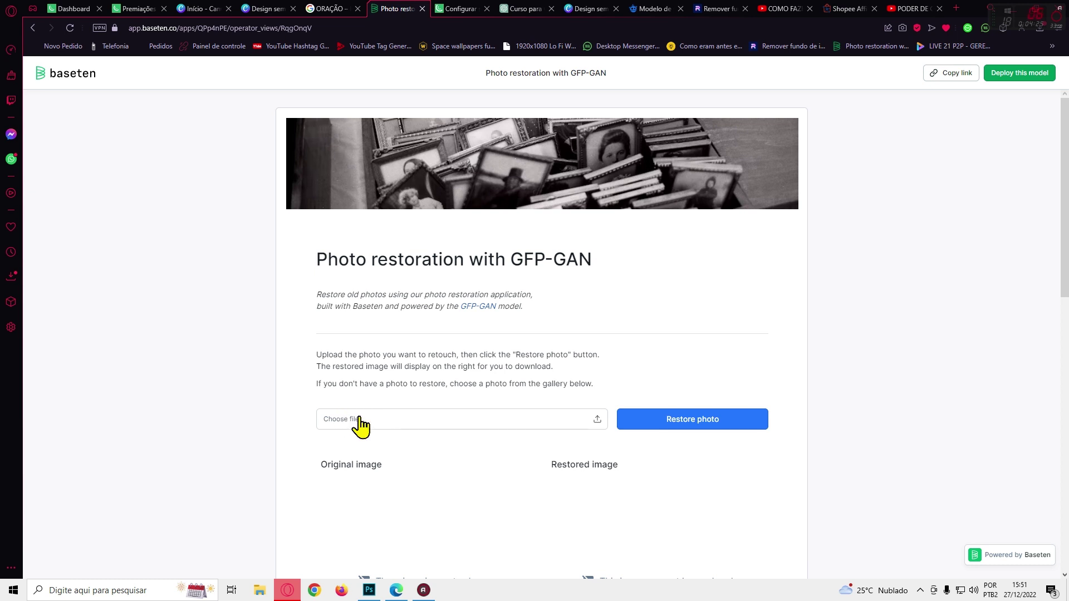
scroll(590, 420, "down", 2)
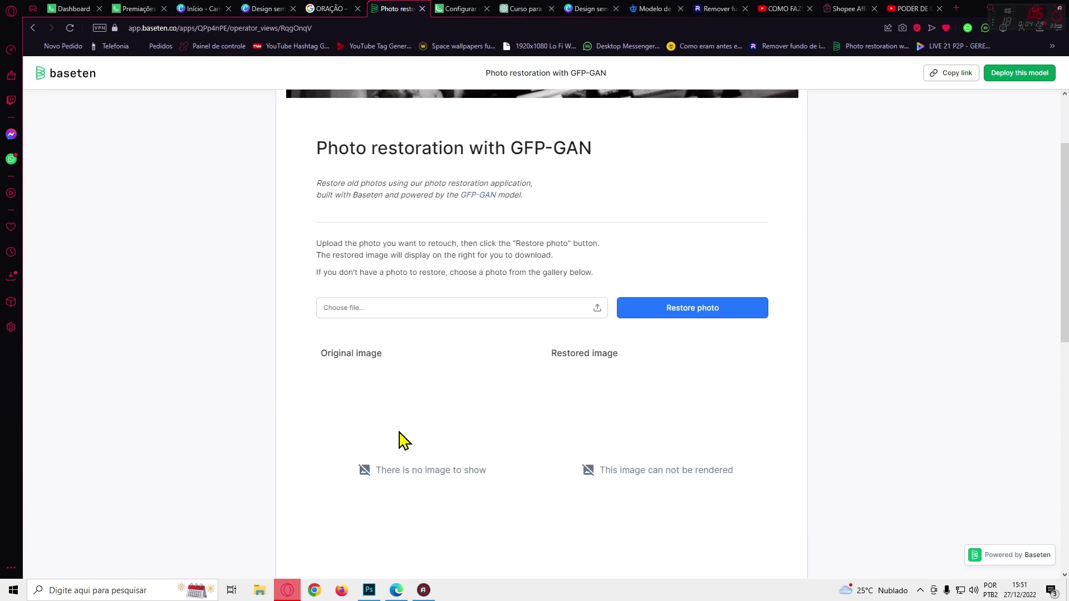
scroll(621, 408, "down", 1)
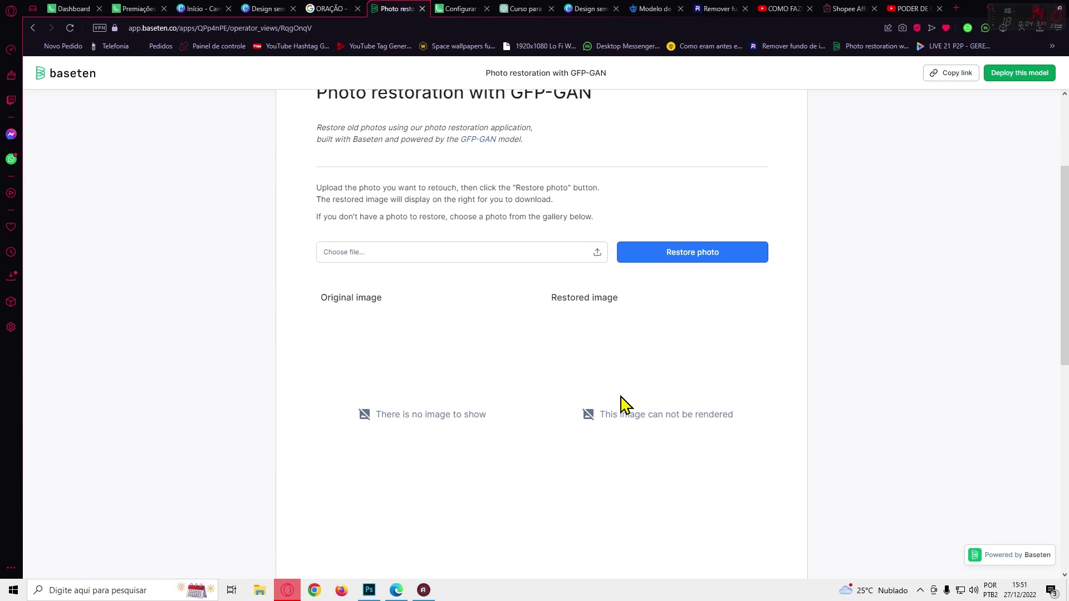
scroll(623, 401, "down", 1)
scroll(604, 359, "down", 1)
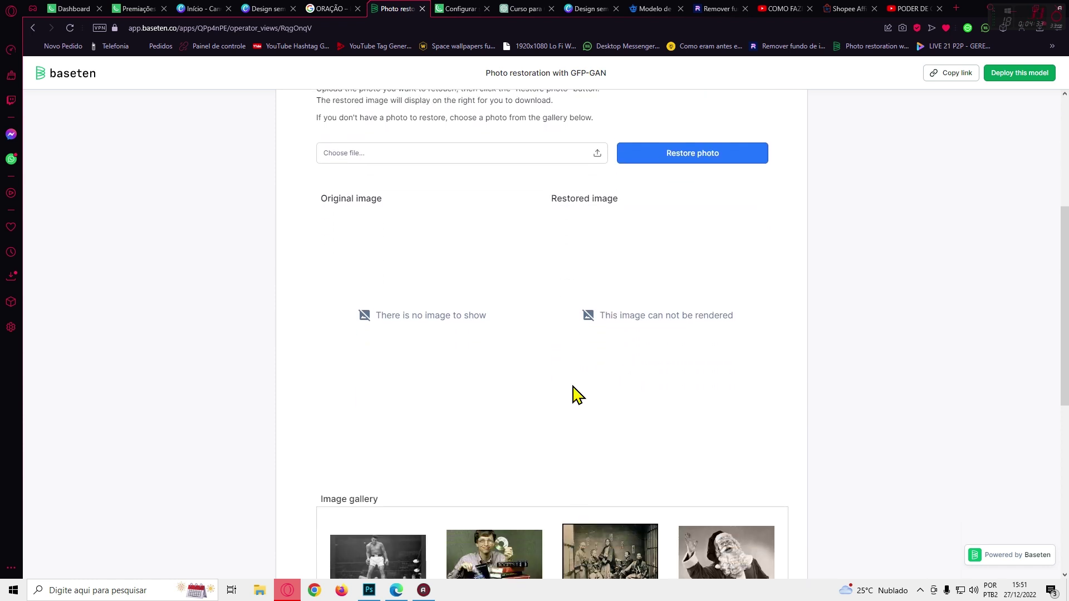
scroll(575, 394, "down", 1)
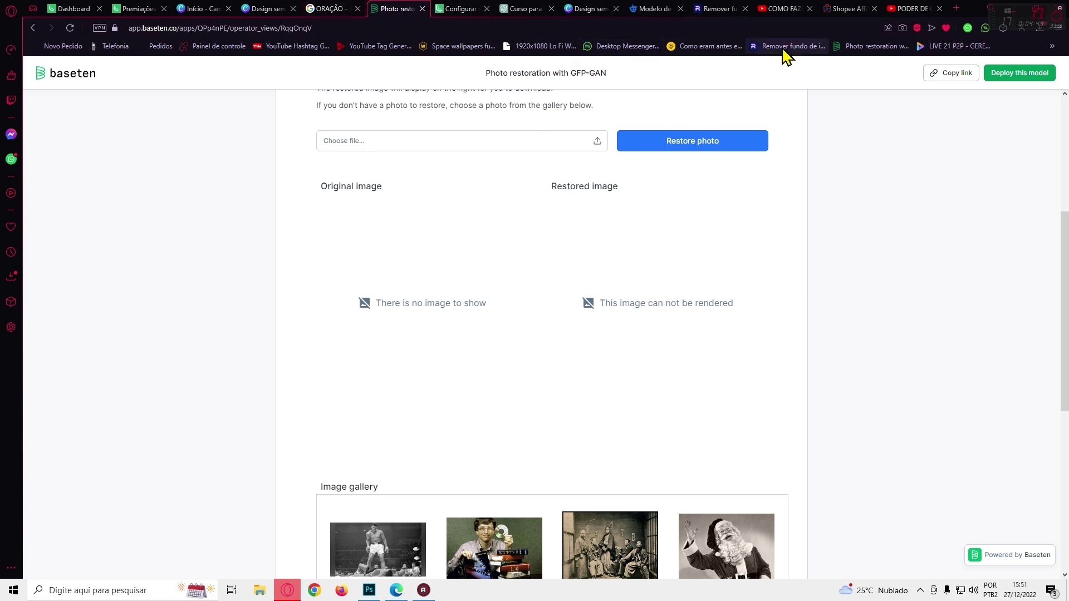
Step: Remove the background from the copied Biblia.com.br praying man photo with PhotoRoom's Remover fundo page and download the cutout
left_click(783, 47)
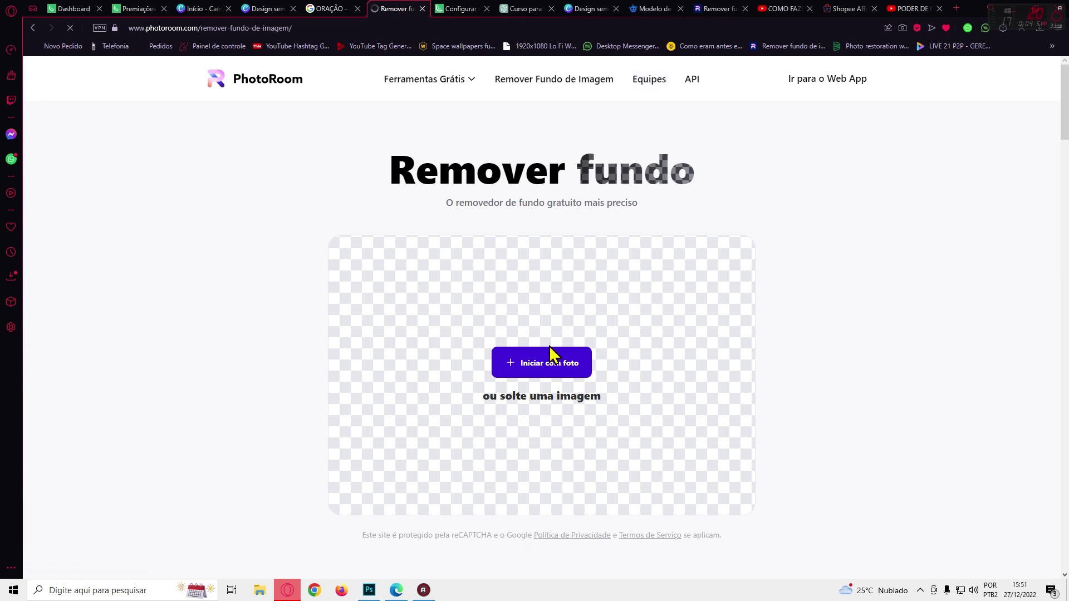
left_click(329, 10)
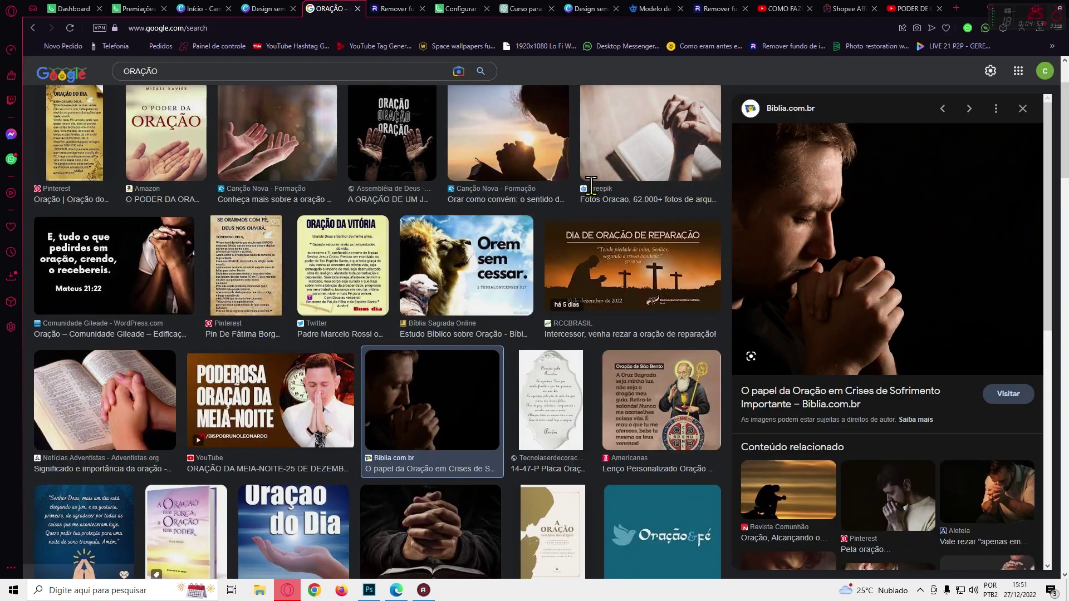
right_click(834, 205)
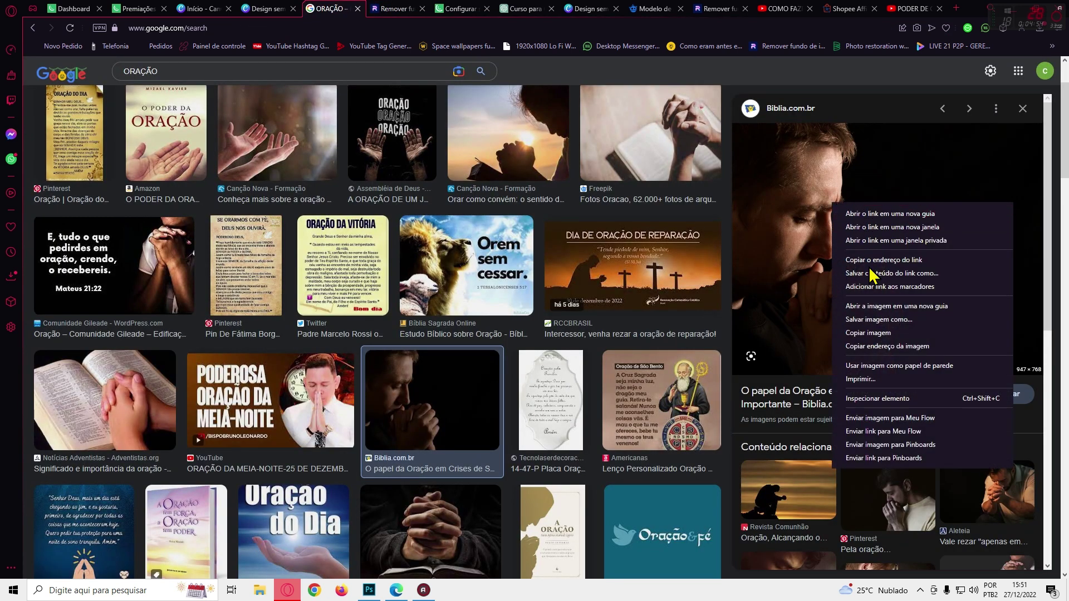
left_click(861, 333)
left_click(396, 9)
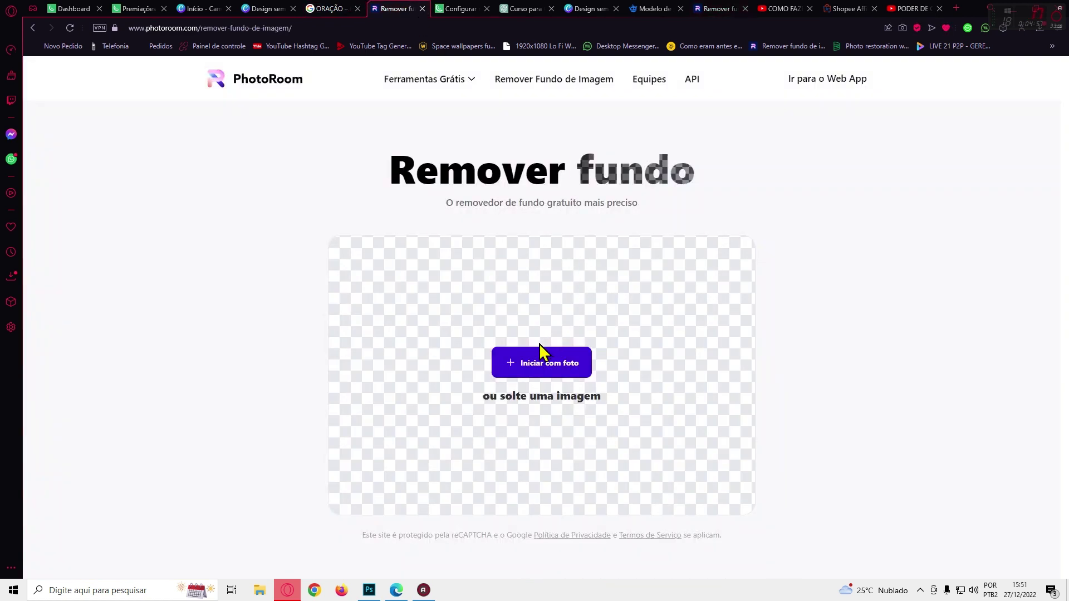
key("ctrl+v")
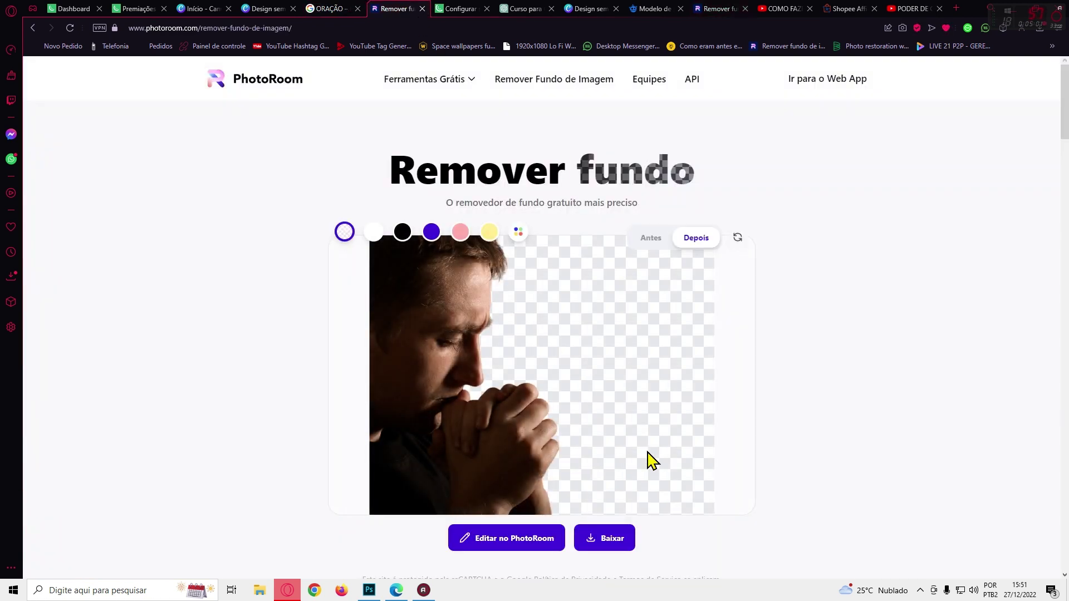
left_click(609, 539)
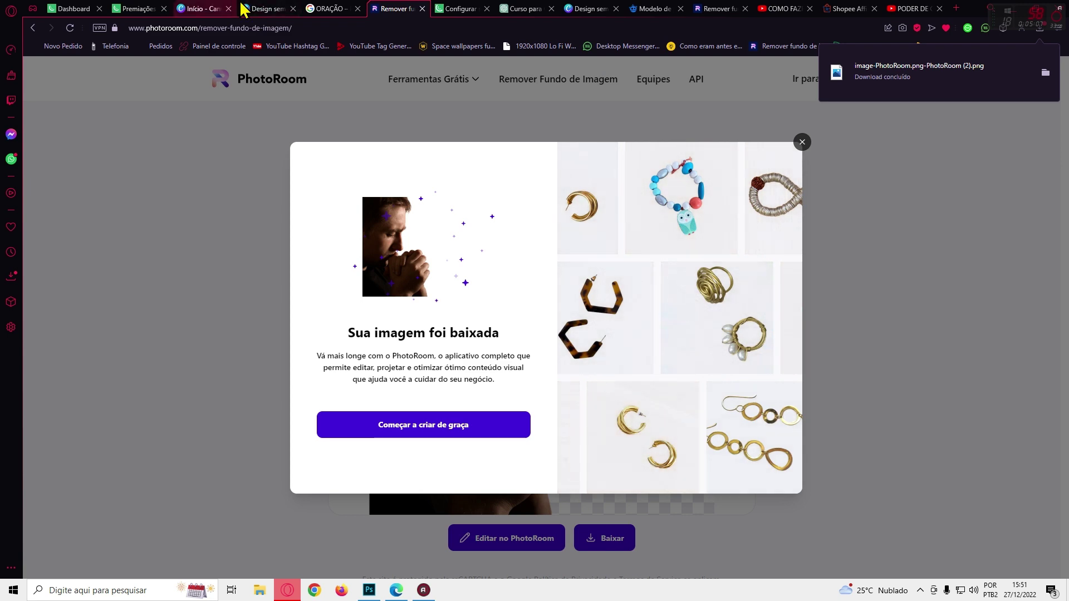
Step: Upload image-PhotoRoom.png-PhotoRoom (2) from the Downloads folder to the blank YouTube thumbnail design in Canva
left_click(269, 7)
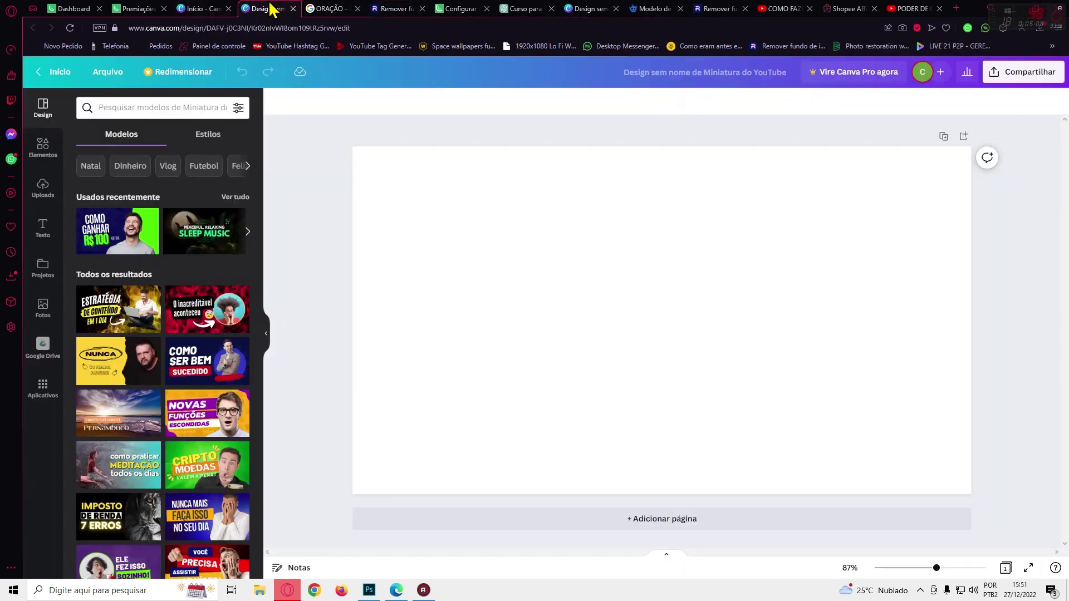
left_click(39, 201)
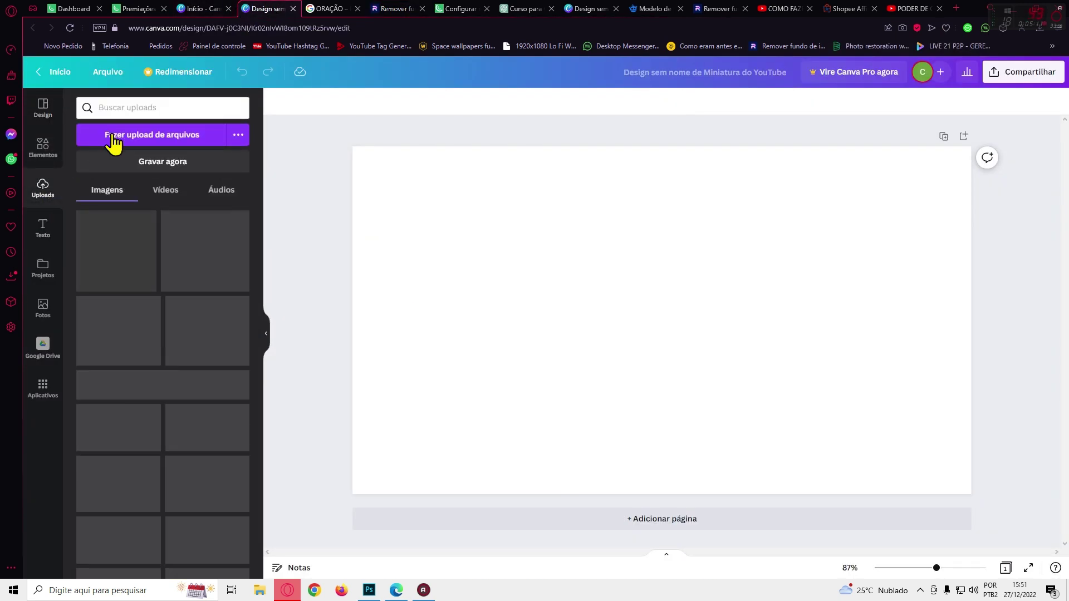
left_click(114, 139)
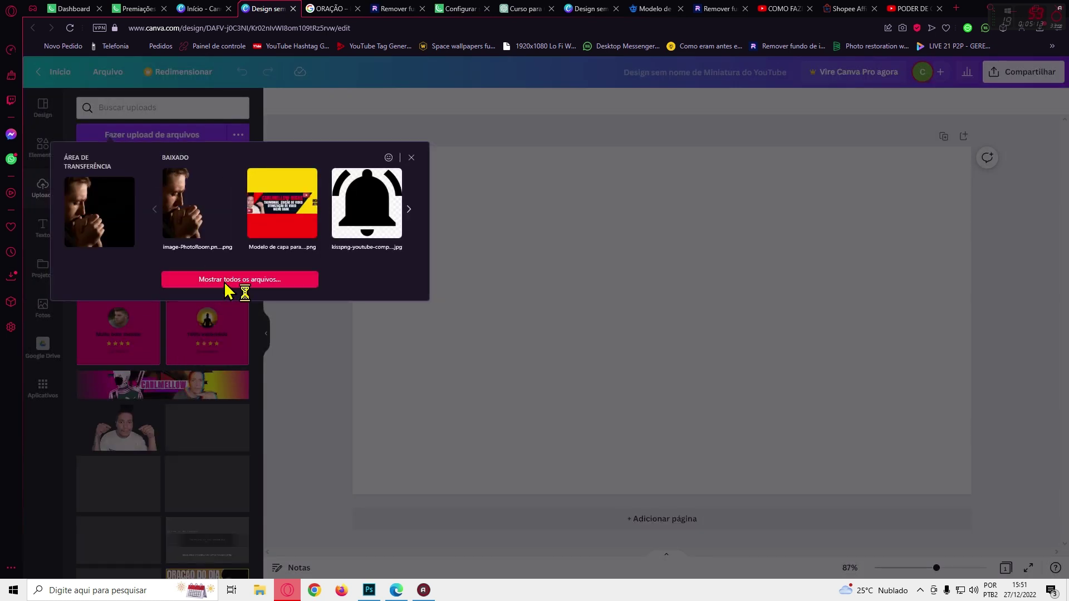
left_click(350, 305)
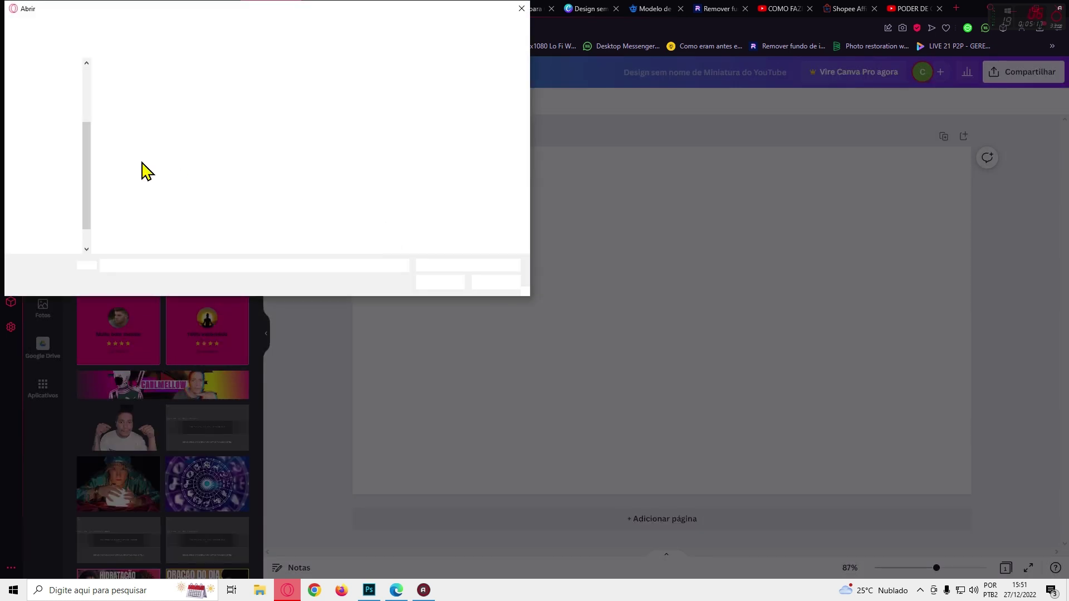
left_click(234, 178)
scroll(234, 178, "down", 2)
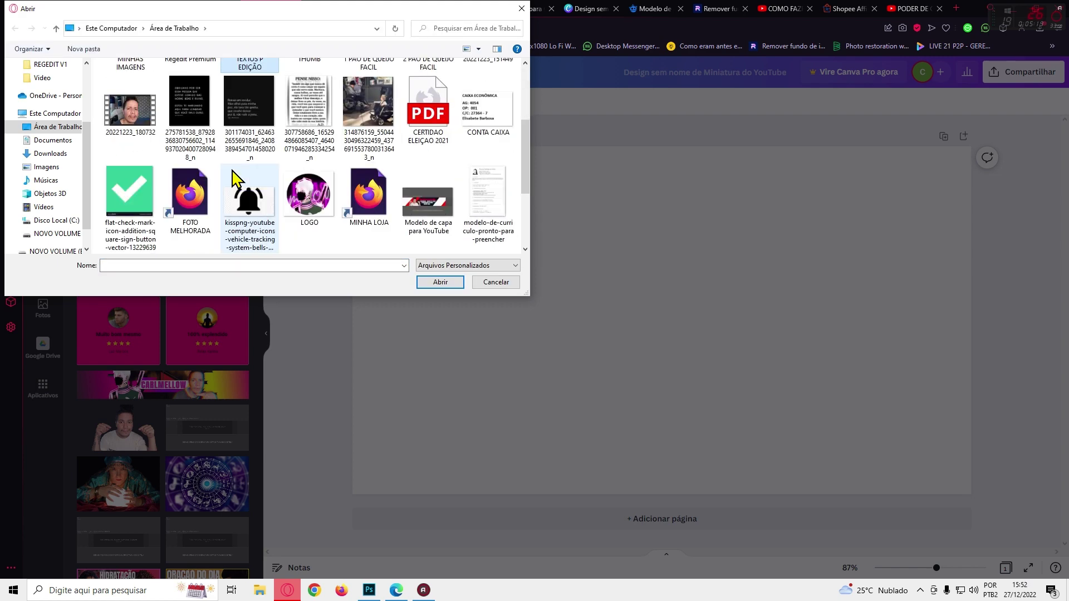
scroll(234, 179, "down", 3)
scroll(233, 179, "up", 5)
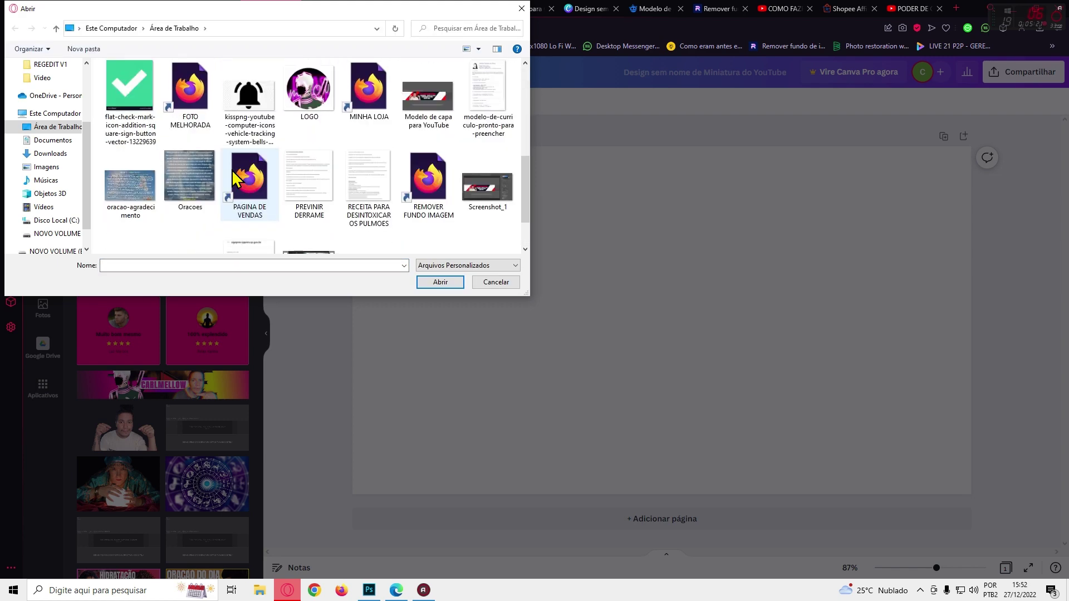
scroll(234, 178, "down", 4)
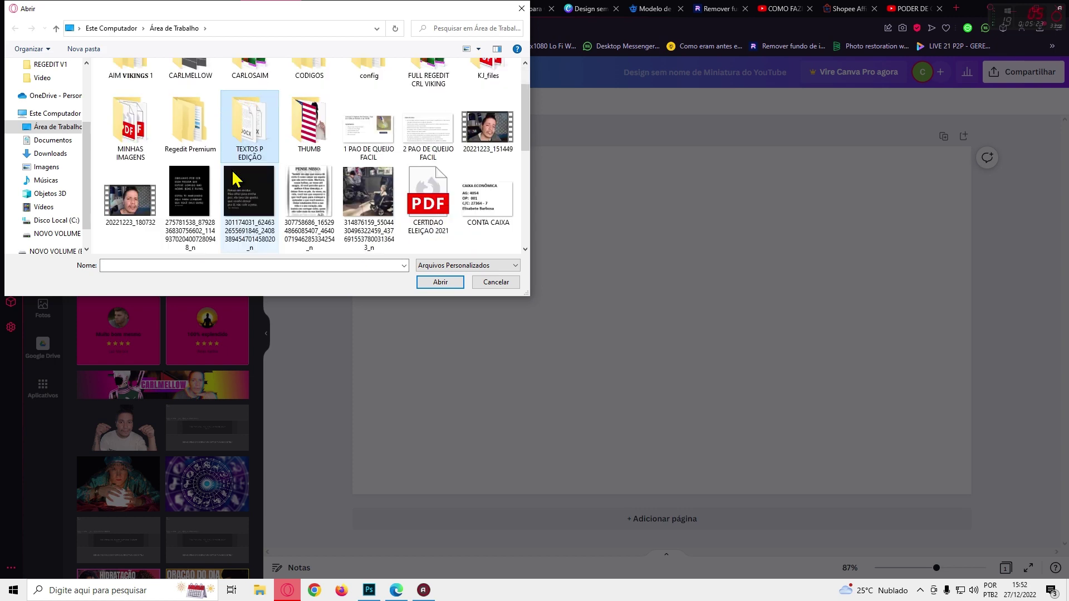
scroll(234, 179, "up", 4)
scroll(234, 179, "up", 3)
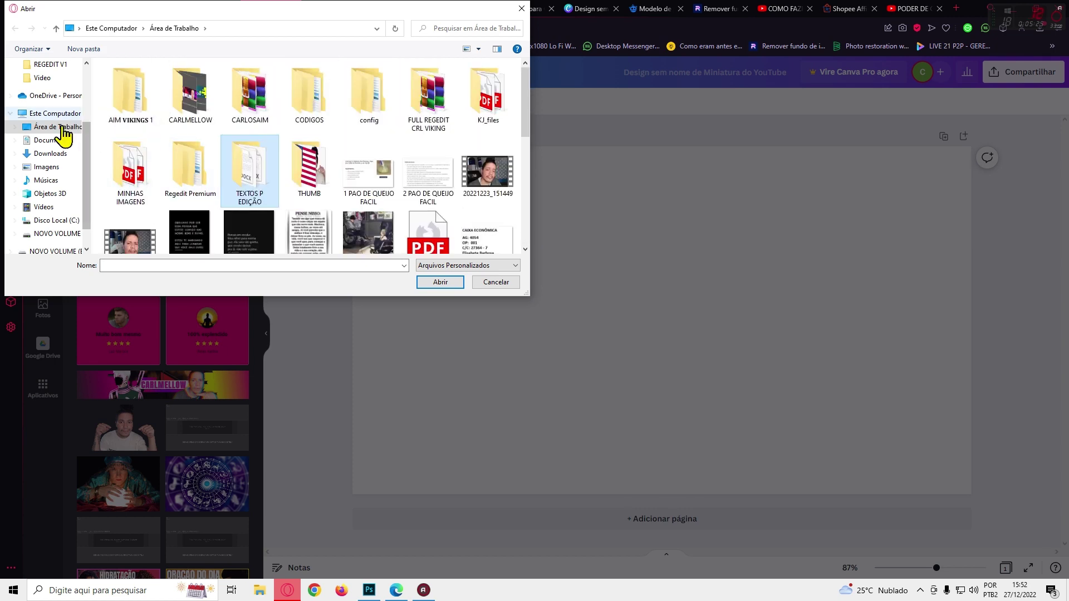
left_click(51, 153)
left_click(124, 128)
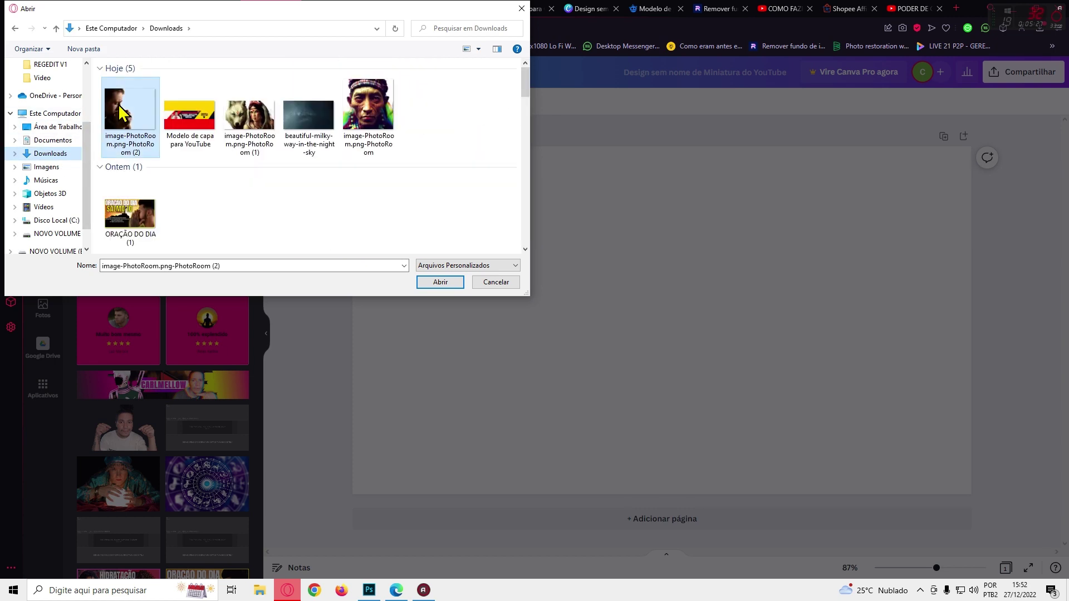
left_click(439, 283)
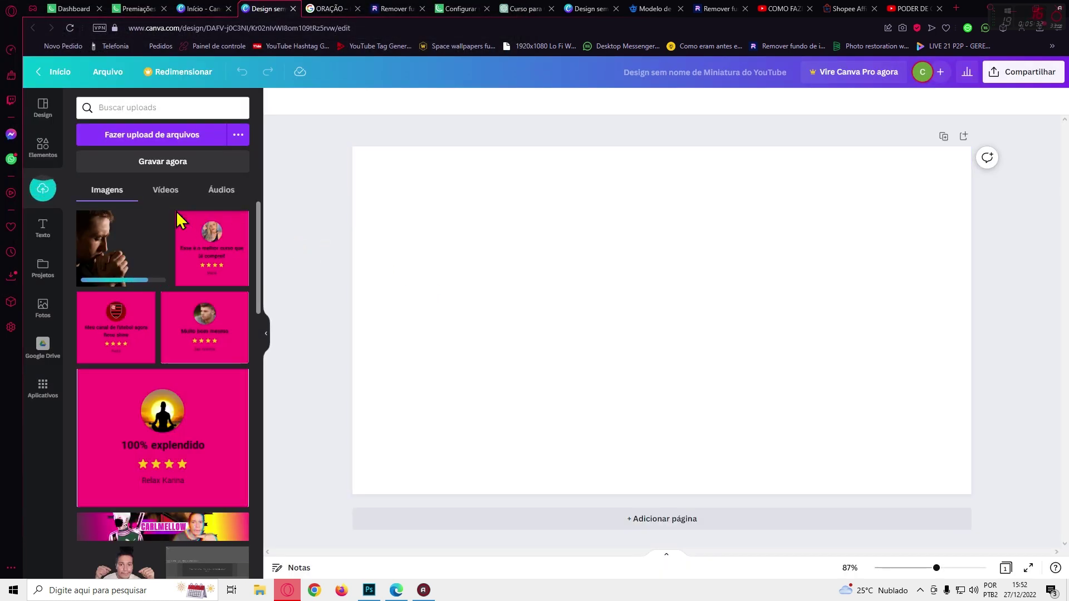
Step: Browse the ORAÇÃO results in Google Images and examine the Freepik, Comunidade Católica Shalom and Arquidiocese de Goiânia prayer photos
left_click(329, 8)
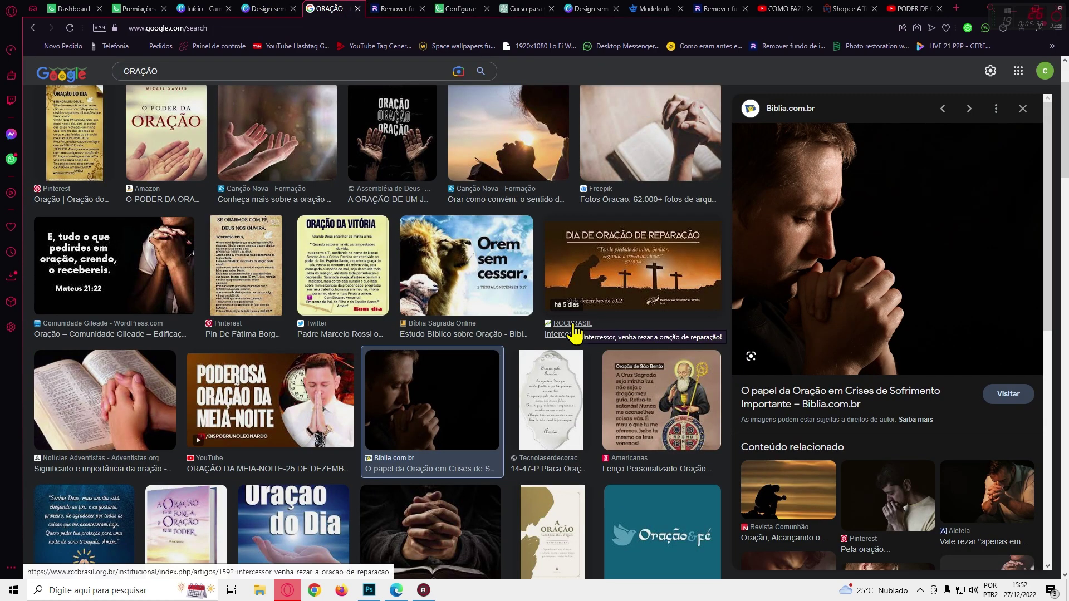
scroll(573, 334, "up", 1)
scroll(894, 417, "down", 7)
scroll(897, 421, "down", 10)
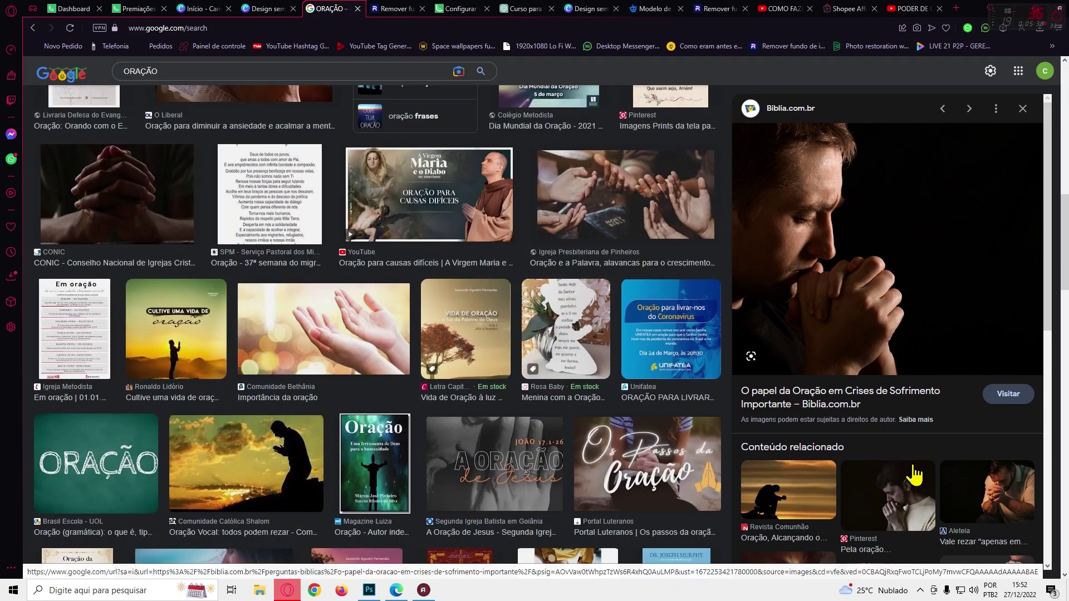
scroll(820, 465, "up", 7)
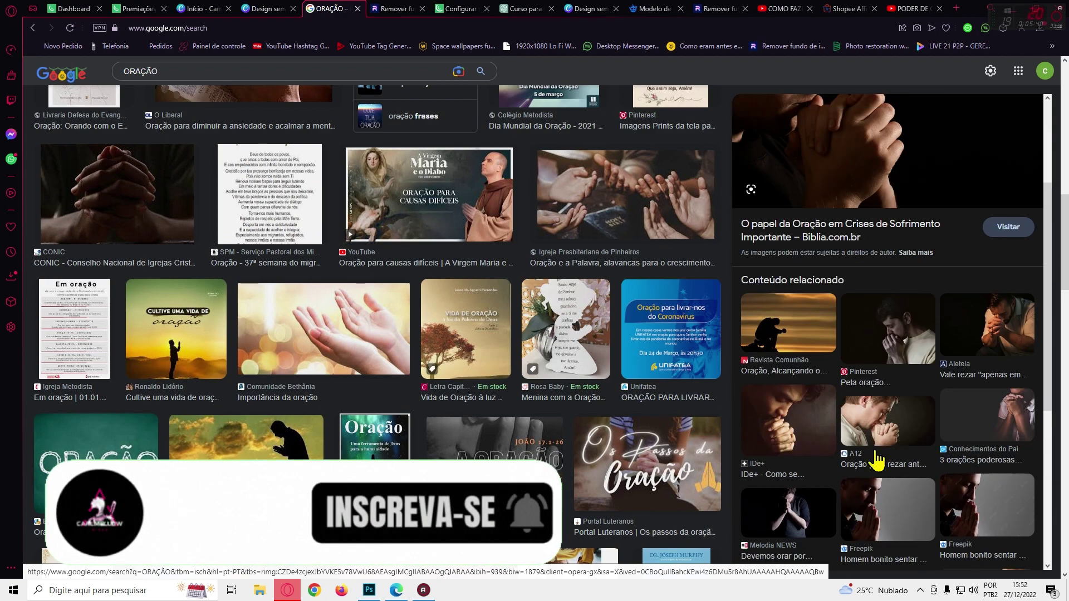
scroll(584, 382, "up", 3)
scroll(704, 382, "down", 4)
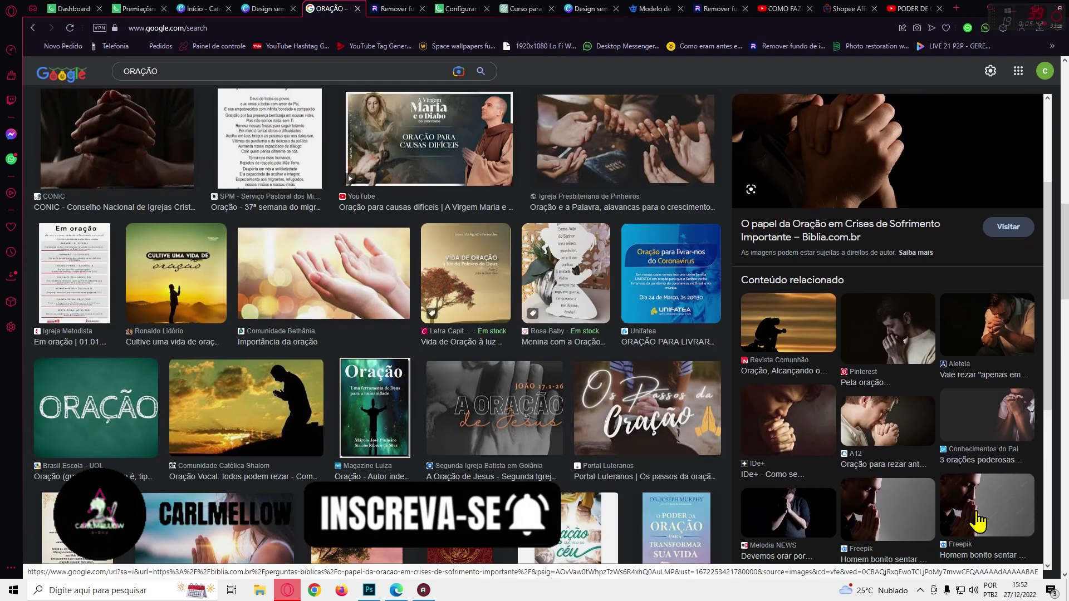
left_click(978, 490)
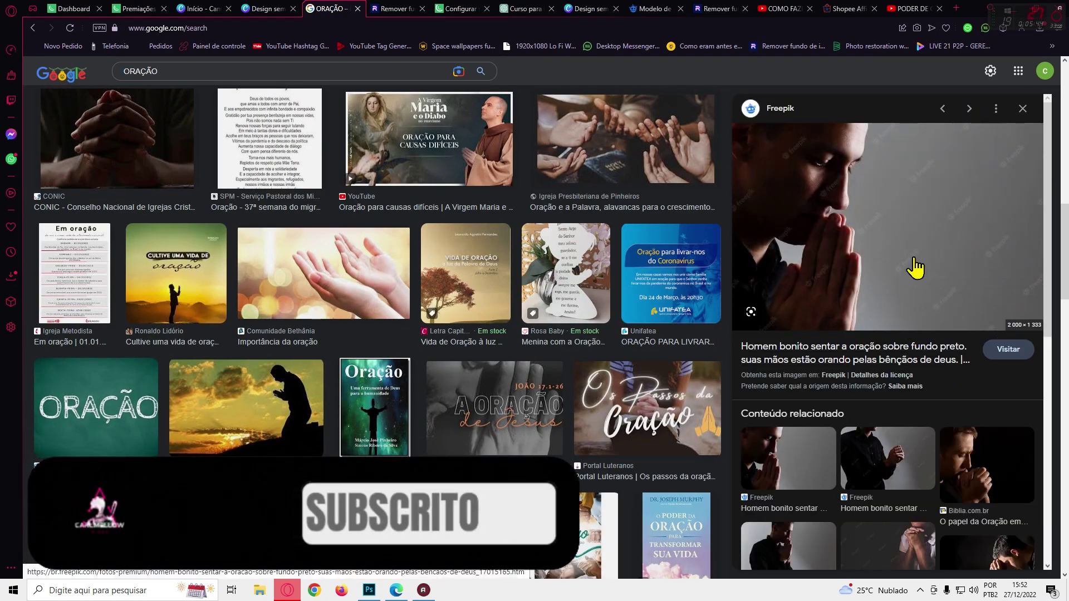
scroll(918, 284, "down", 1)
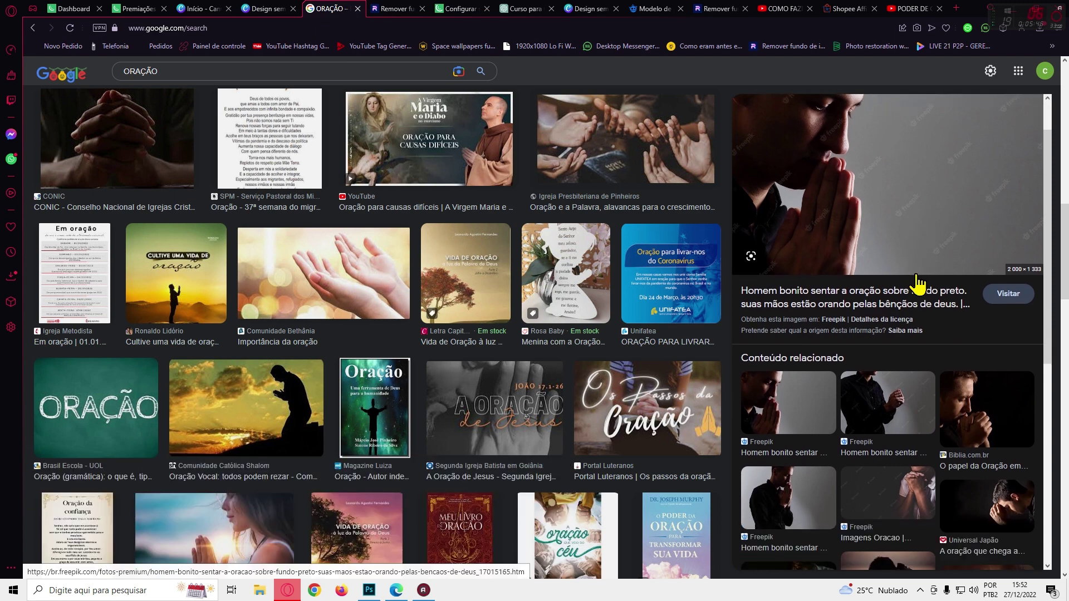
scroll(917, 284, "up", 1)
scroll(572, 270, "up", 1)
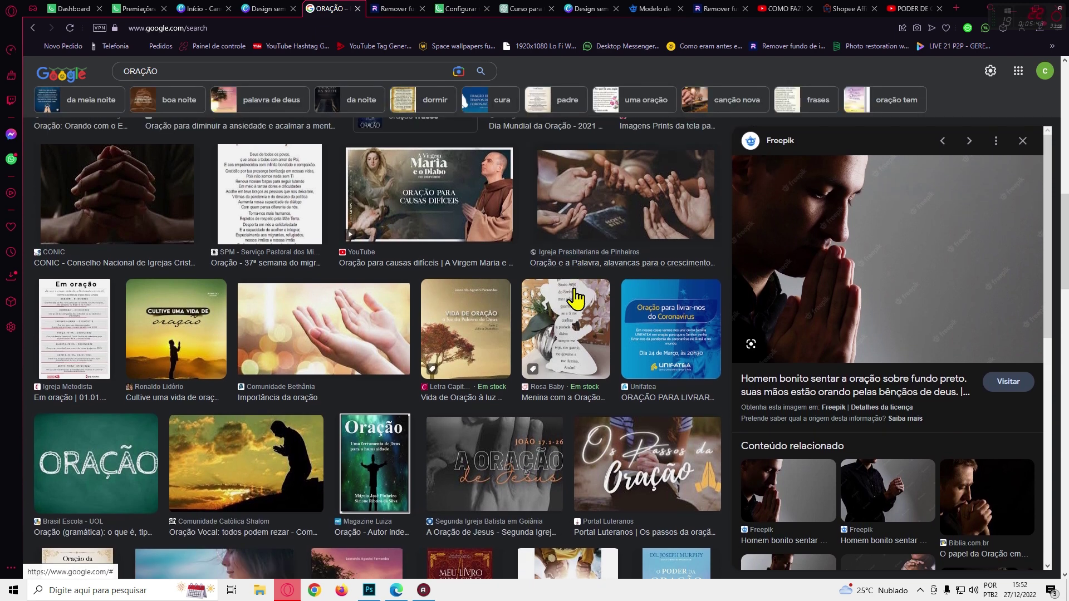
left_click(234, 476)
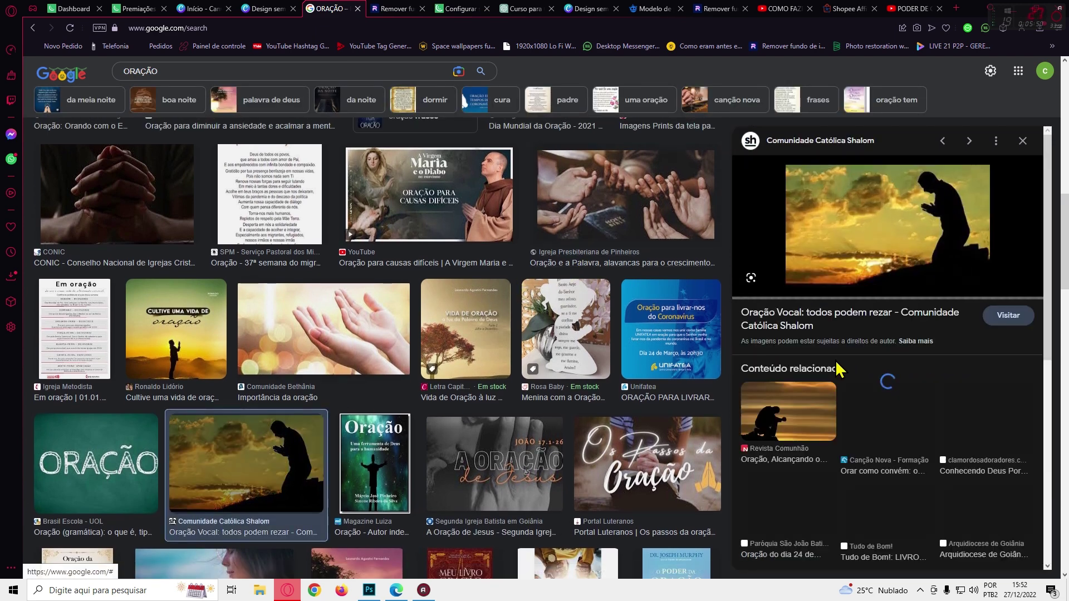
scroll(890, 389, "down", 1)
scroll(949, 365, "down", 2)
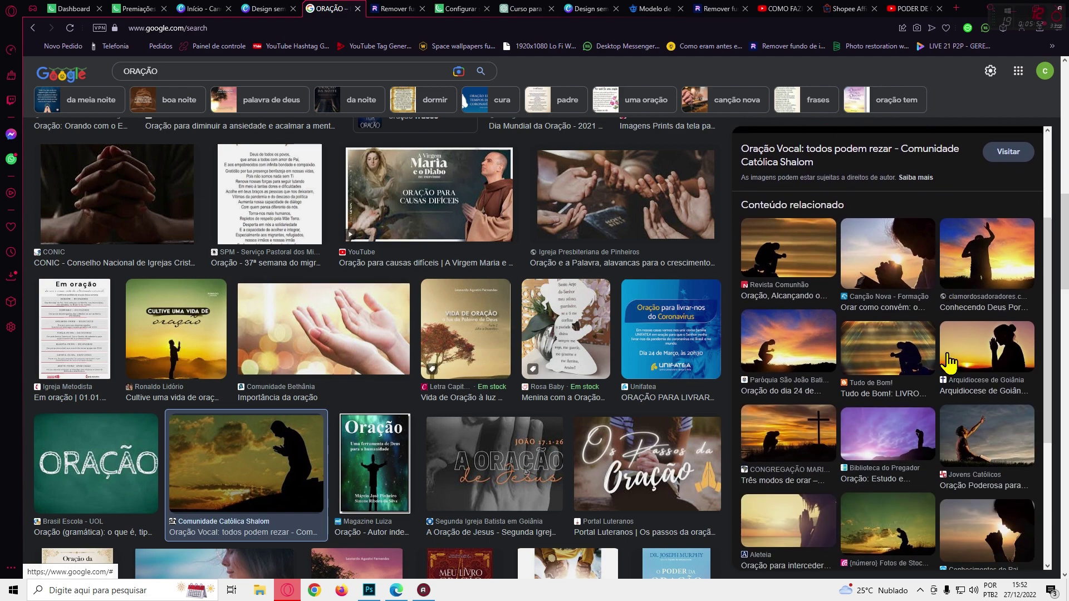
left_click(963, 356)
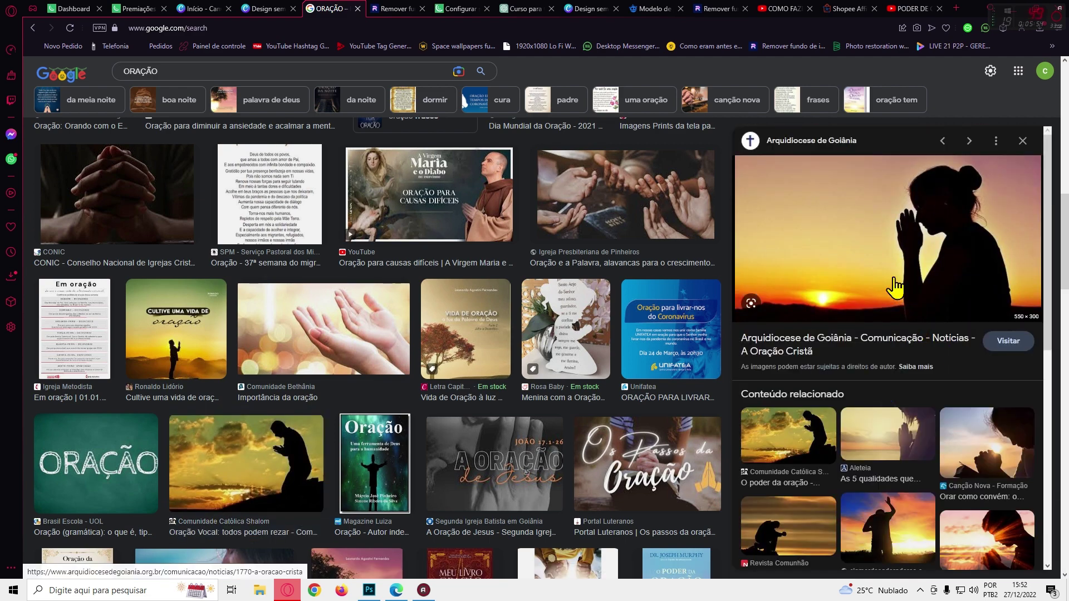
Step: Search Google Images for POR DO SOL
left_click(191, 71)
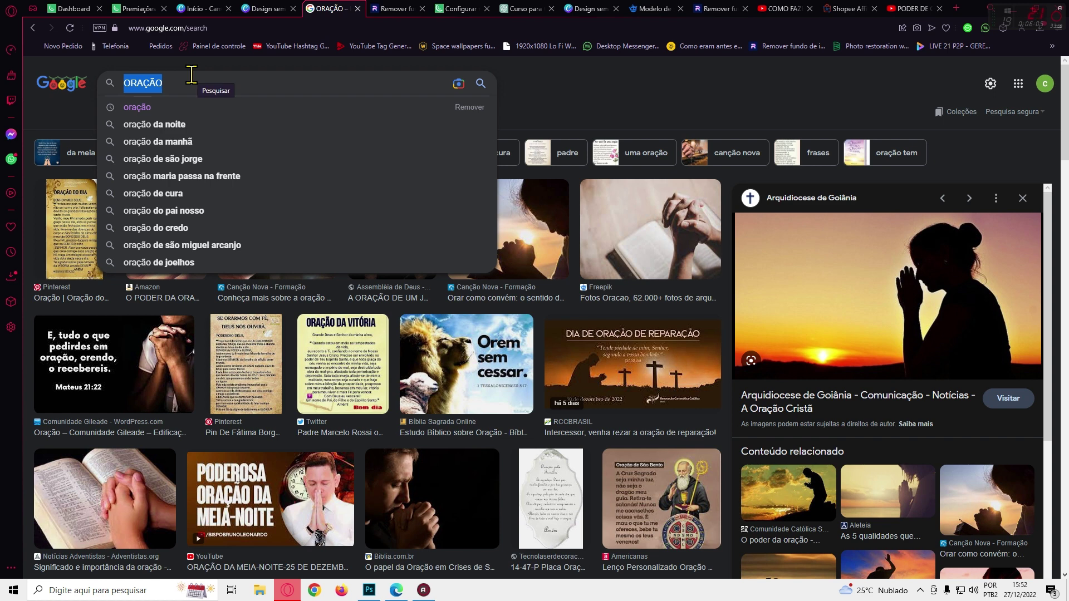
type("POR DO")
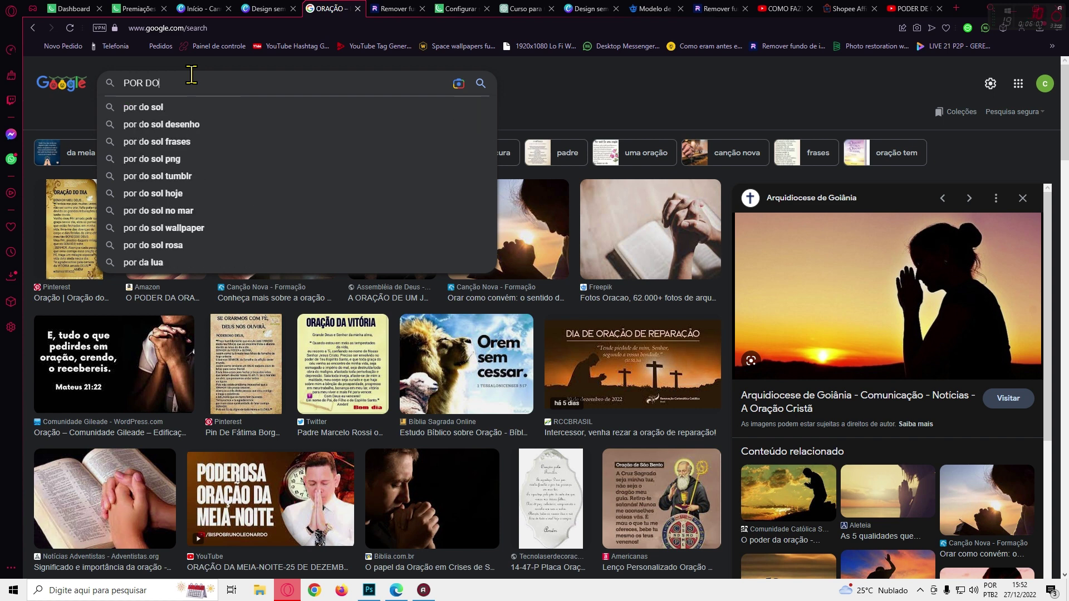
type(" SOL")
key("Return")
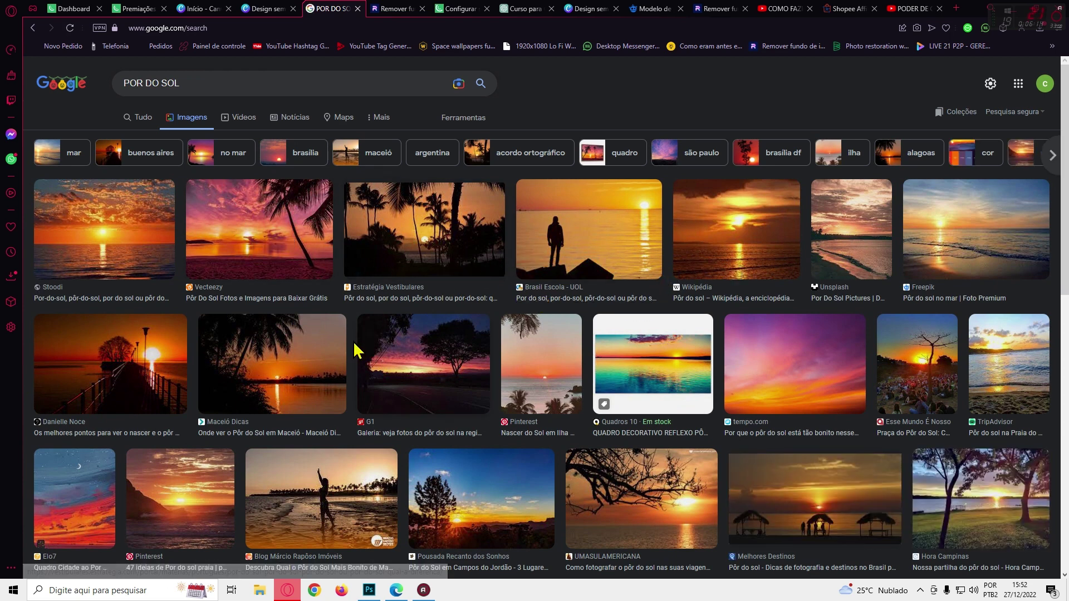
Step: Preview the Pousada Recanto dos Sonhos and Portal NetCampos sunsets, and limit the image results to the Grandes size
scroll(350, 353, "down", 1)
scroll(351, 354, "down", 2)
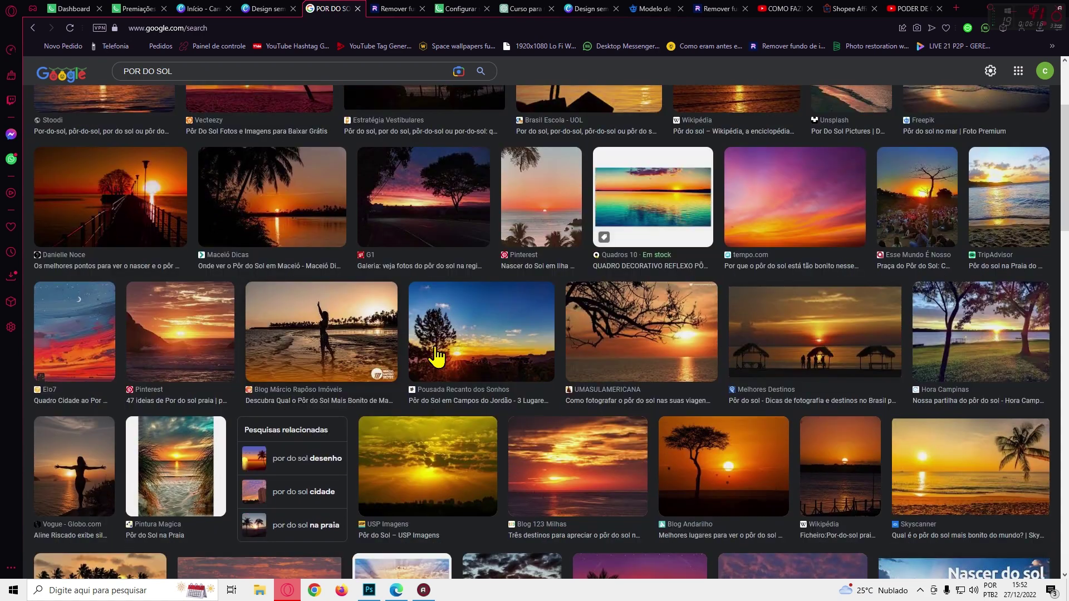
left_click(462, 345)
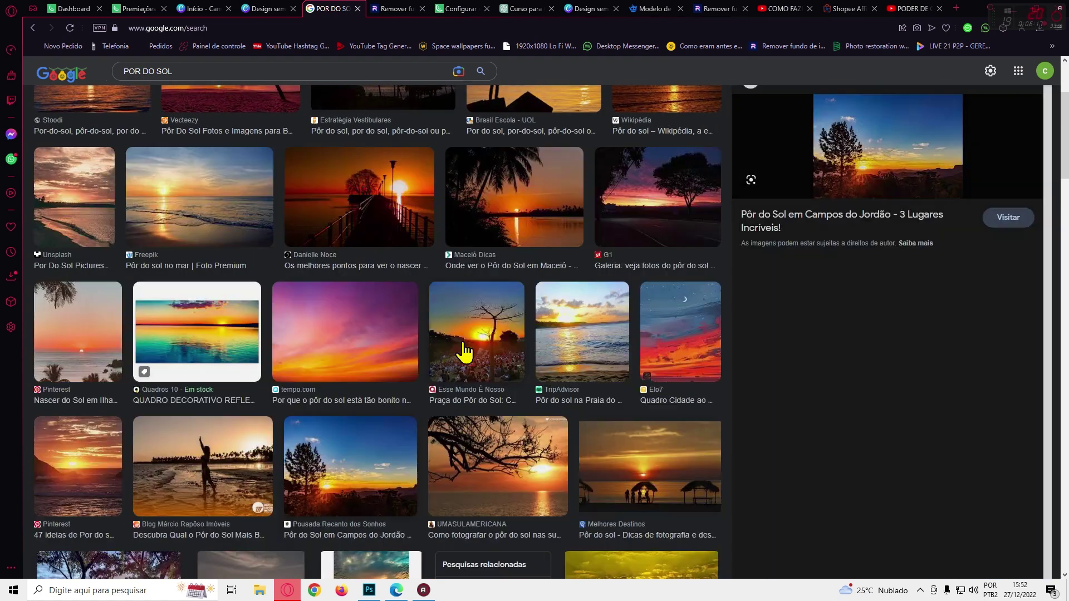
scroll(462, 351, "down", 2)
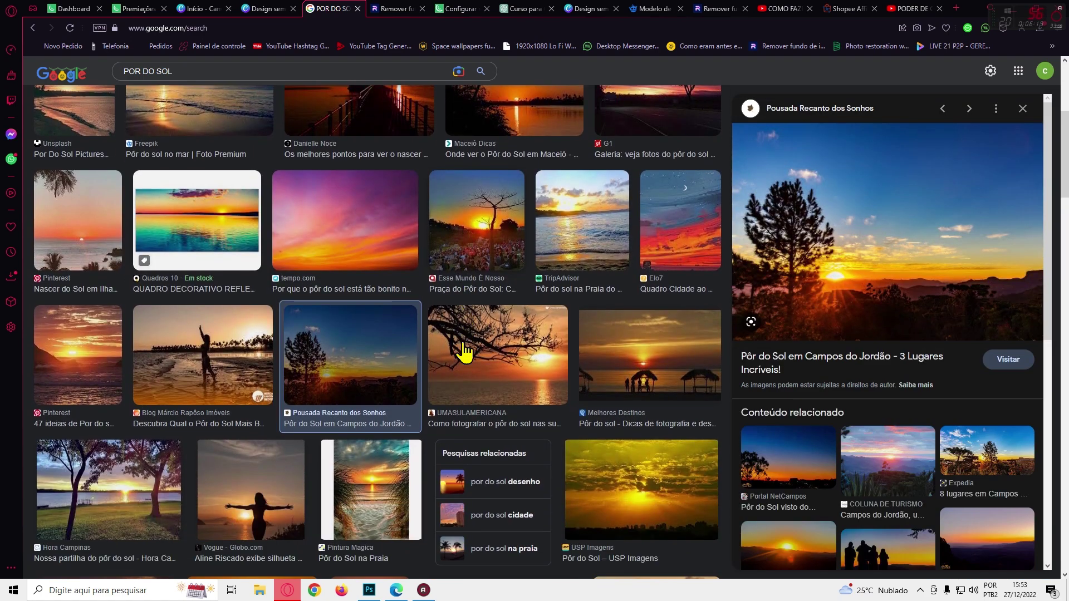
scroll(824, 462, "down", 2)
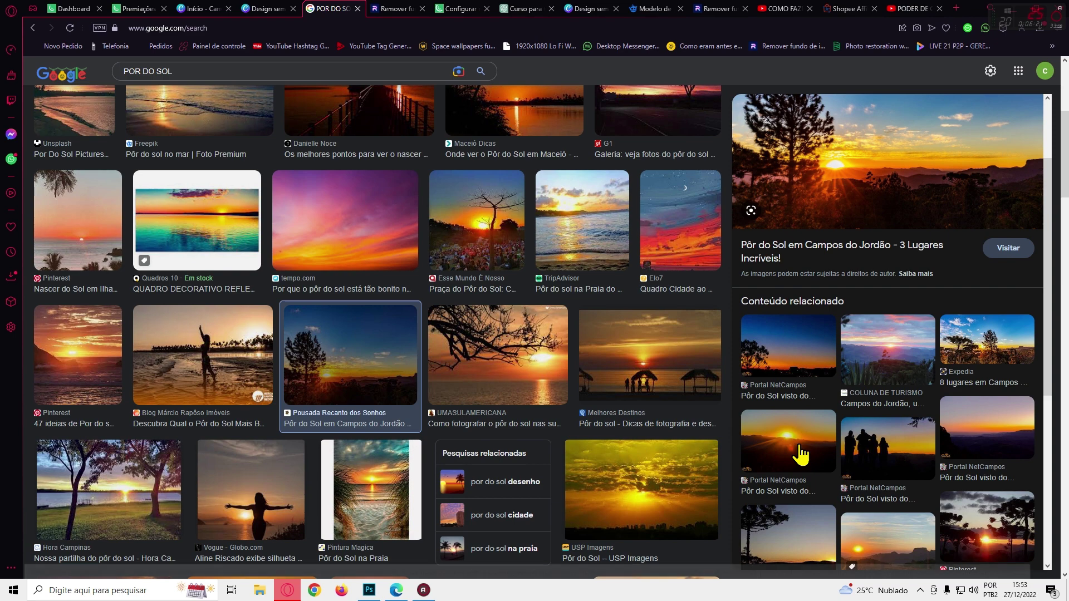
left_click(800, 455)
scroll(412, 336, "up", 5)
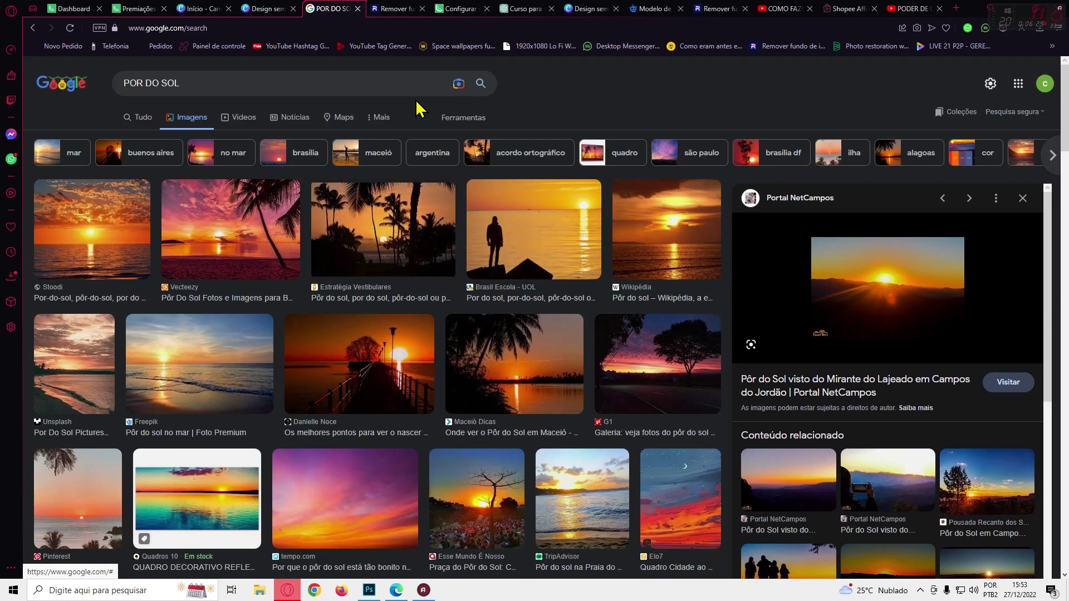
left_click(450, 121)
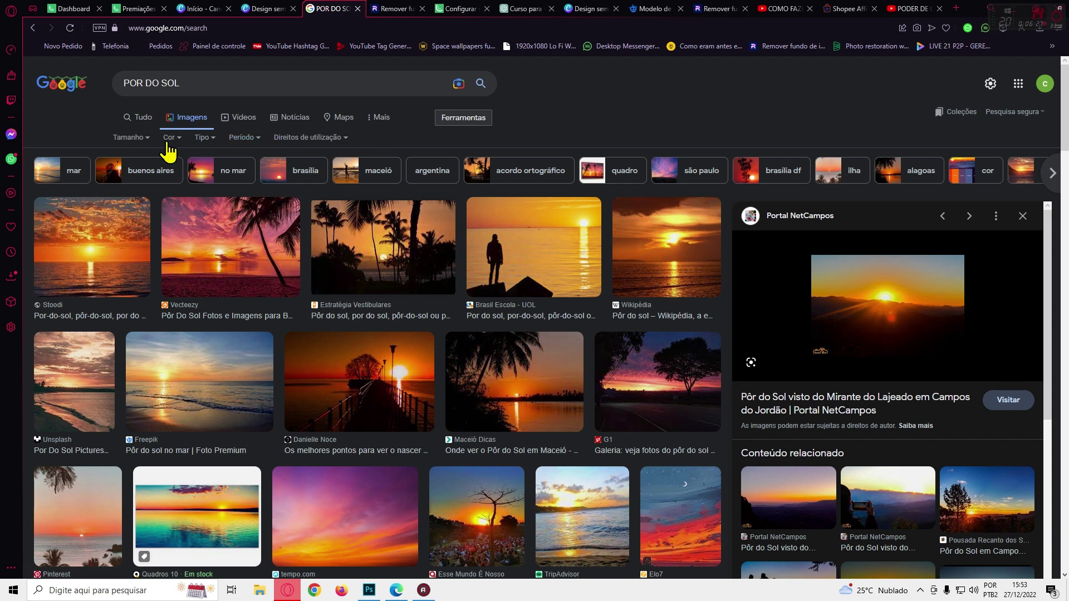
left_click(147, 140)
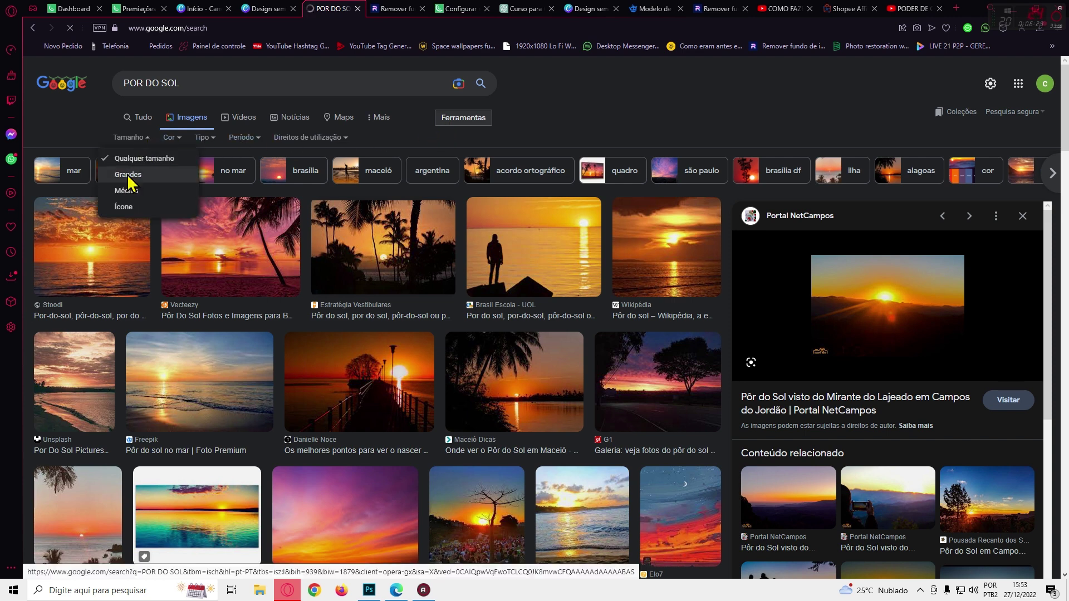
left_click(127, 173)
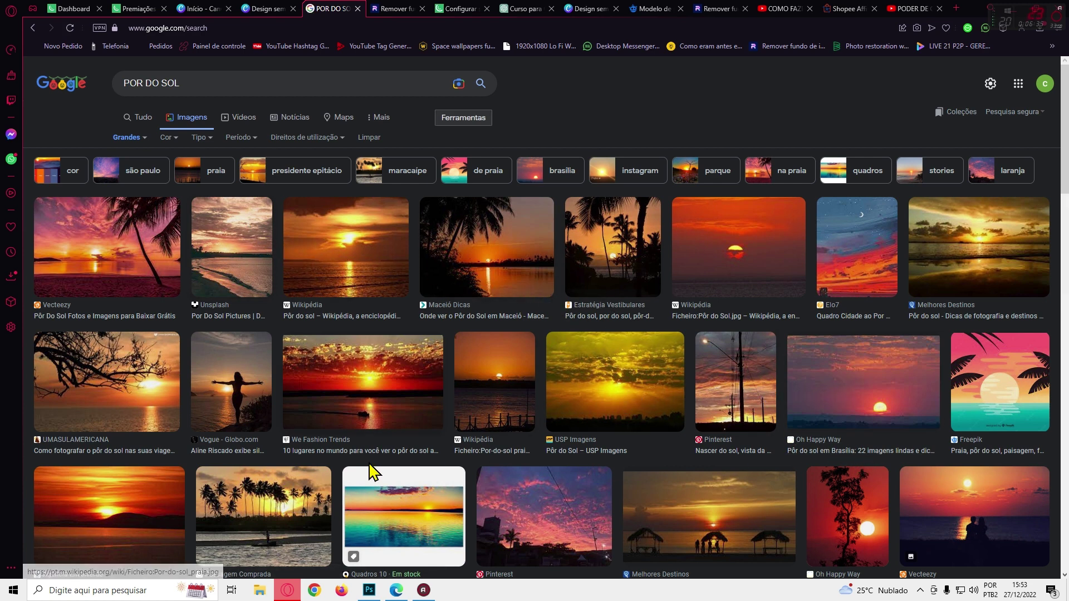
Step: Preview the USP Imagens sunset photo, save it as a JPEG in Área de Trabalho and copy the image
left_click(96, 522)
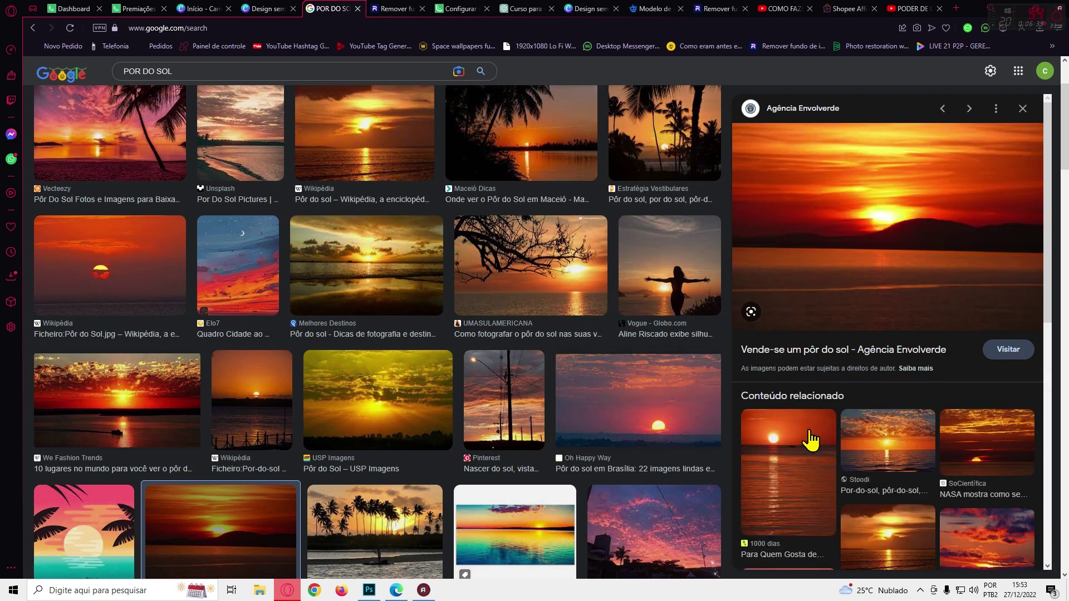
left_click(390, 409)
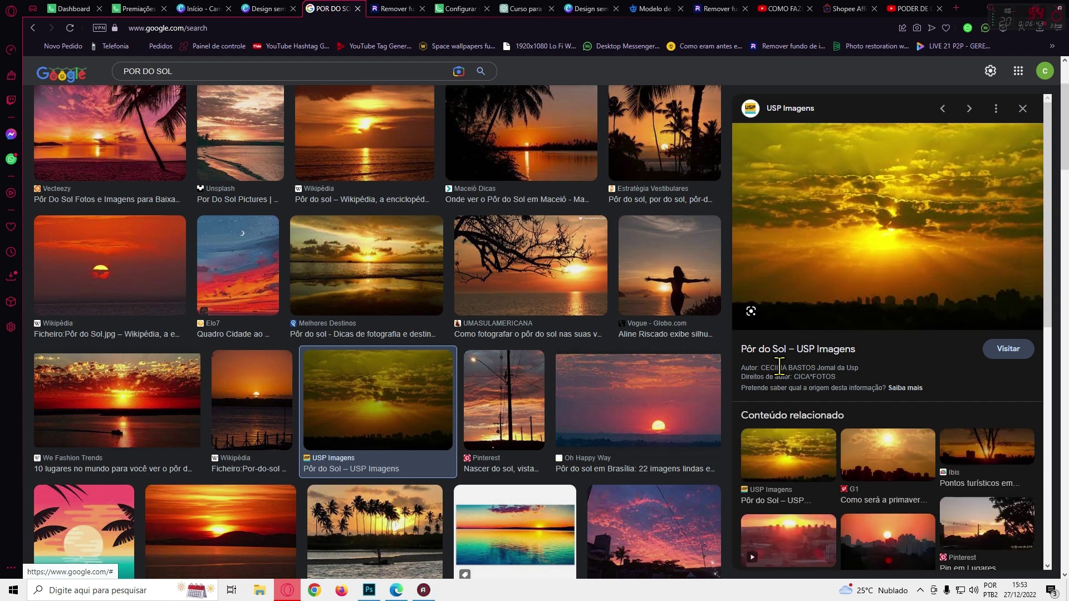
right_click(846, 222)
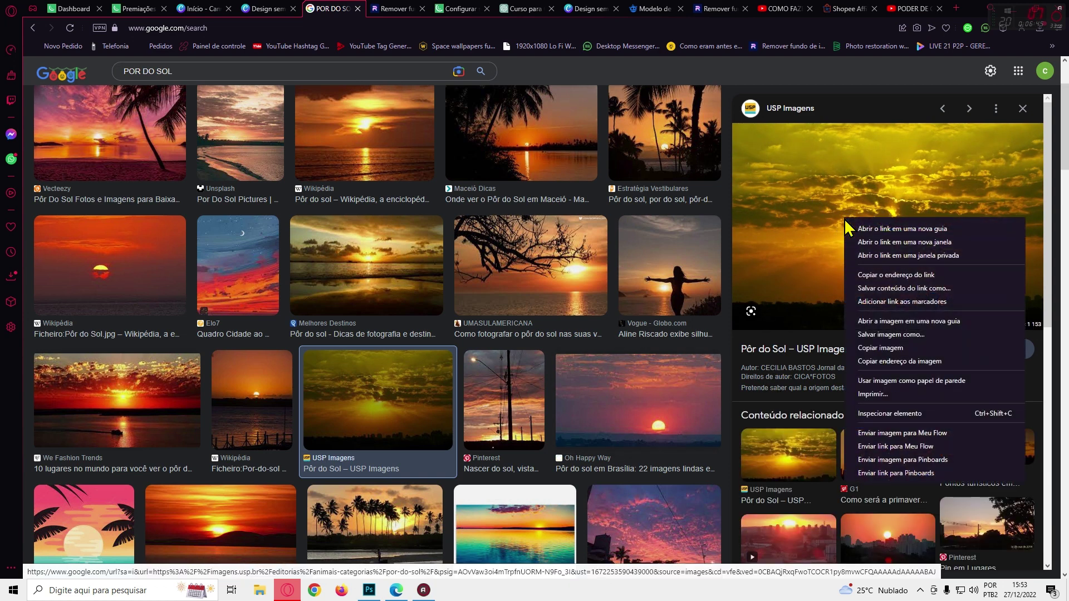
left_click(880, 348)
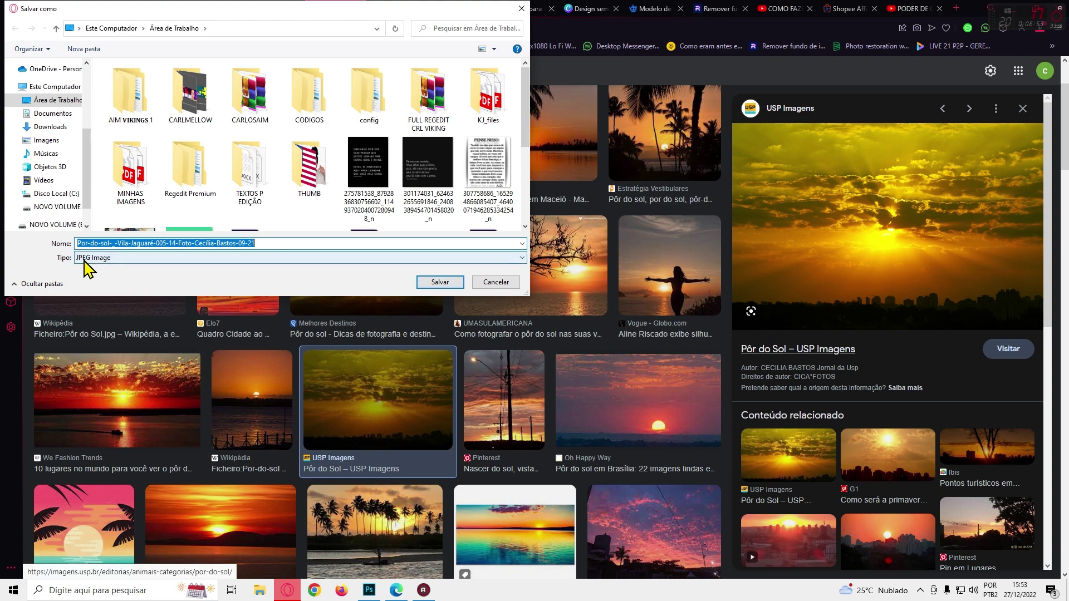
left_click(437, 286)
right_click(804, 233)
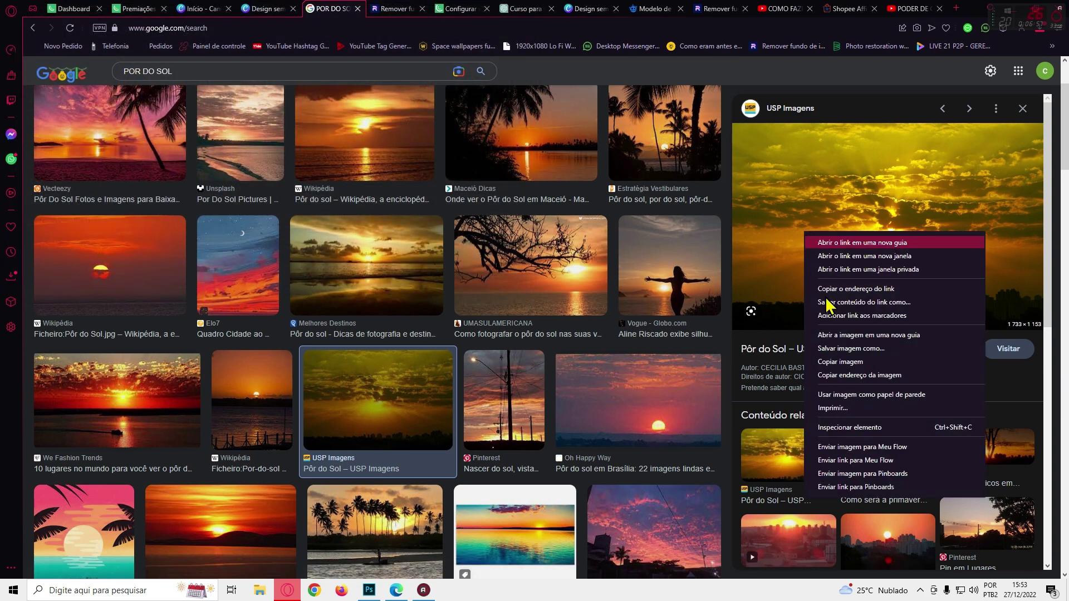
left_click(845, 363)
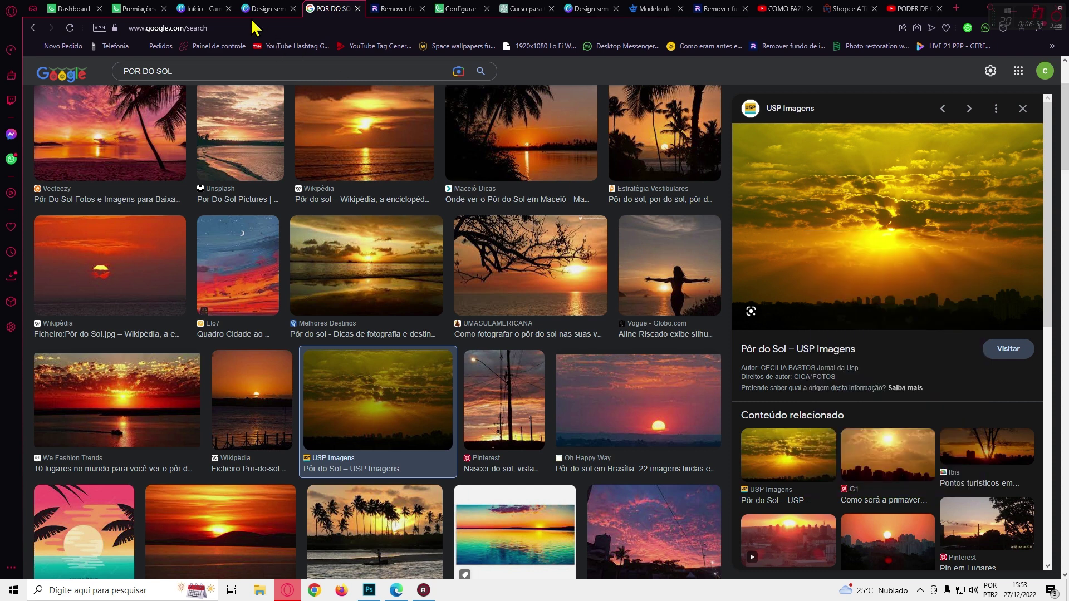
Step: Paste the copied sunset photo into the YouTube thumbnail design in Canva, keeping only one copy on the page
left_click(269, 8)
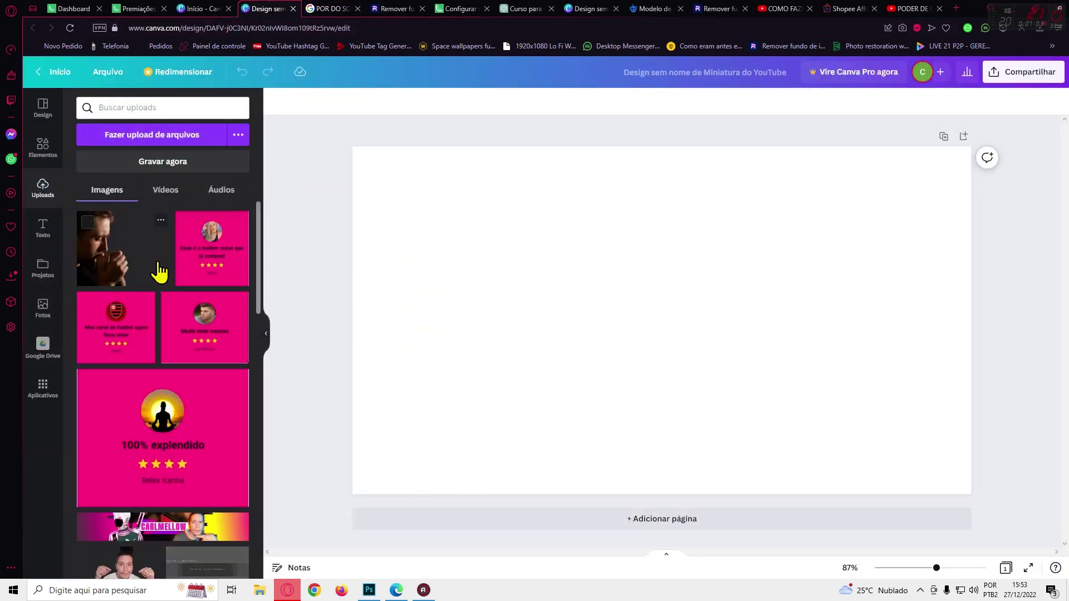
key("ctrl+v")
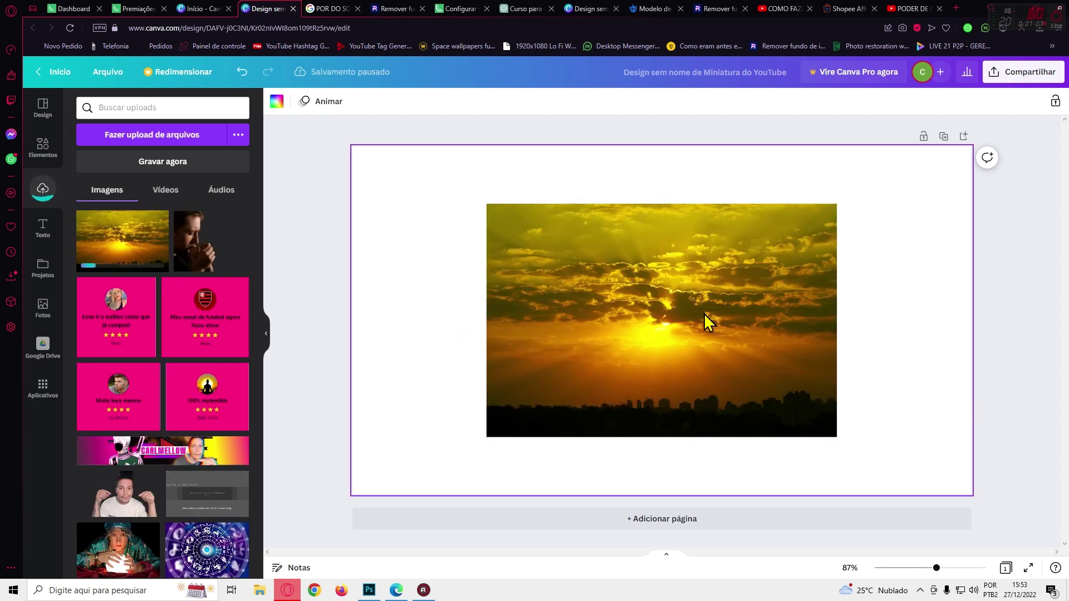
key("ctrl+v")
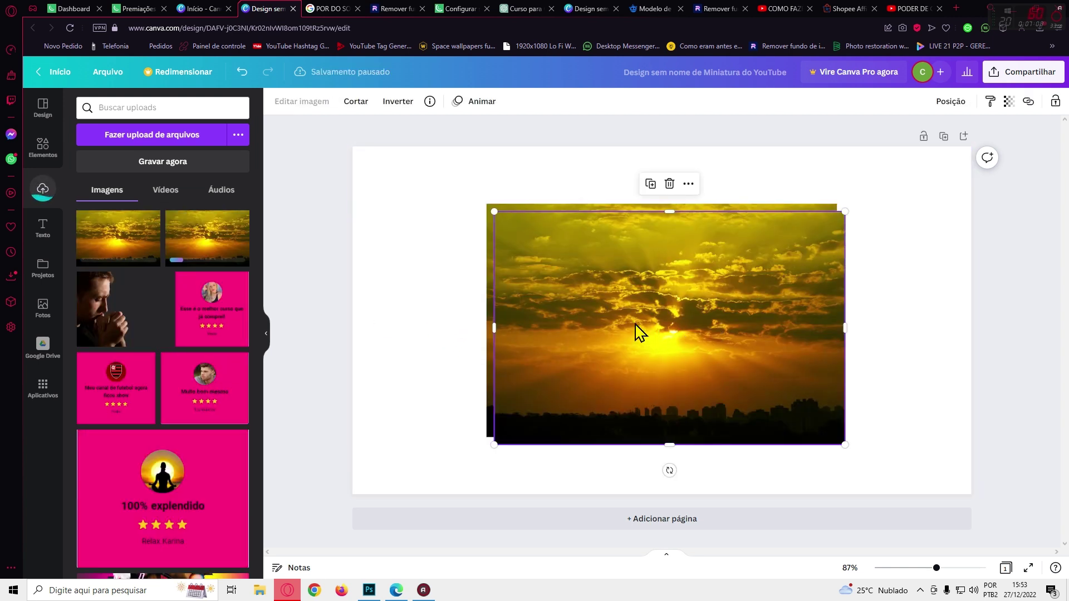
left_click(669, 184)
Step: Set the pasted sunset photo as the background of the thumbnail page
left_click(576, 305)
right_click(575, 306)
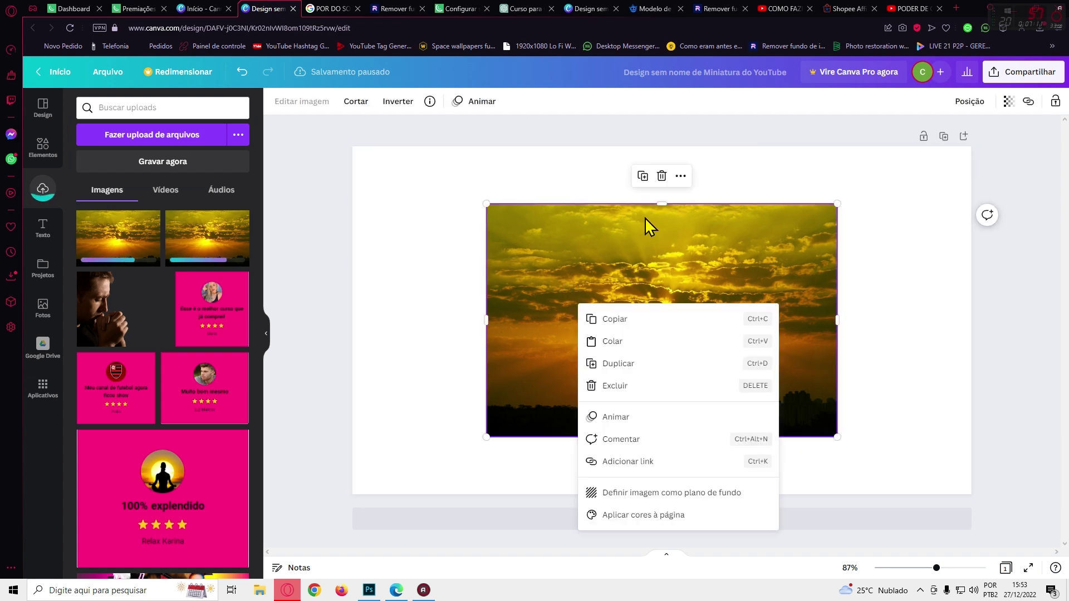
left_click(679, 178)
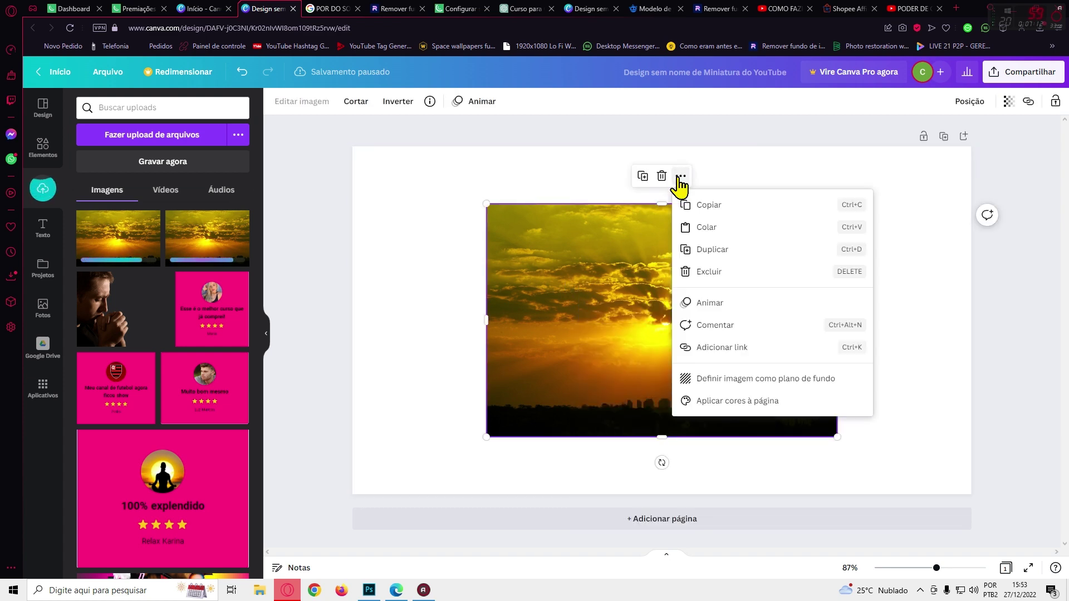
left_click(717, 382)
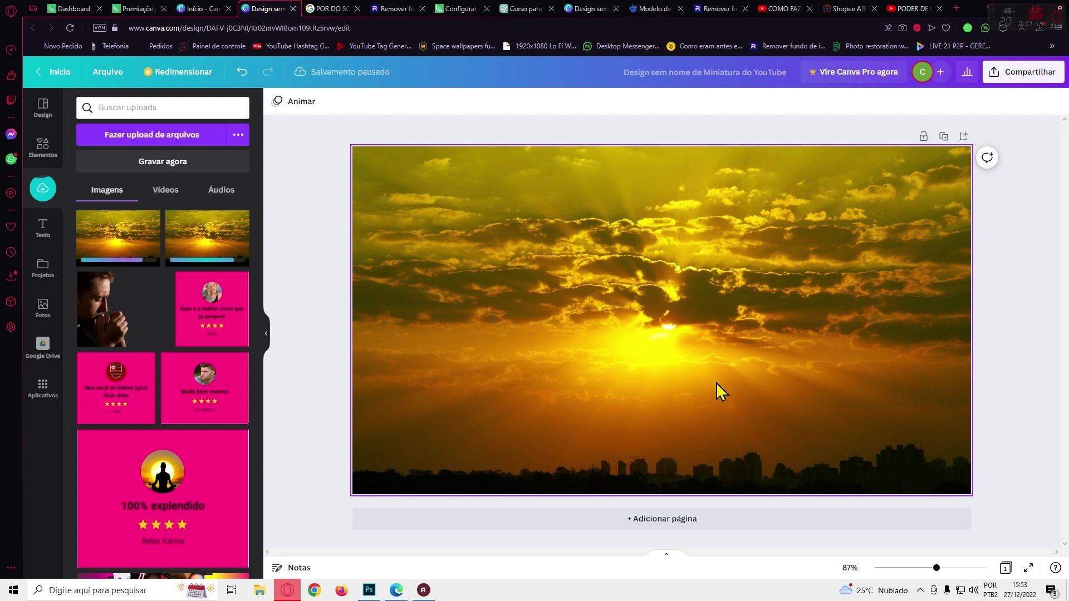
left_click(334, 286)
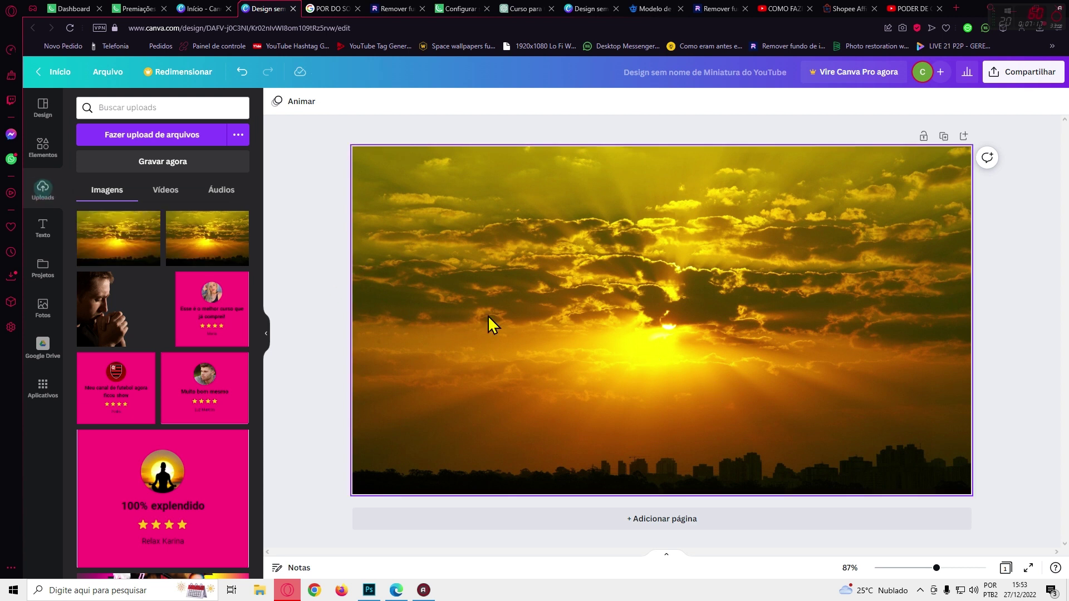
Step: Add the uploaded praying man cutout to the page, check YouTube's prayer thumbnails for reference and place the cutout near the page's centre
left_click(110, 327)
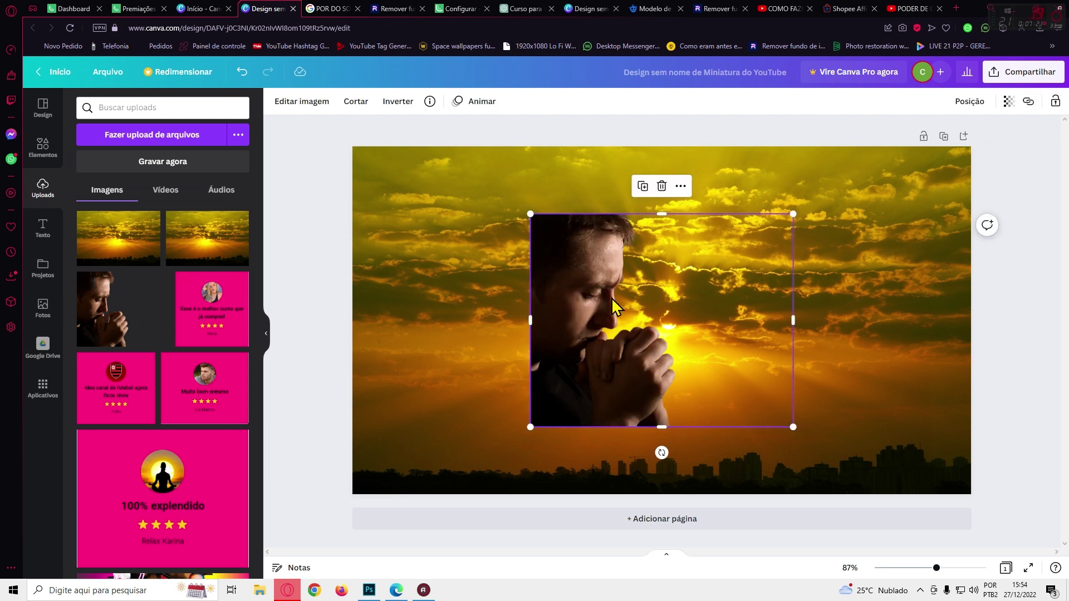
left_click_drag(620, 322, 894, 393)
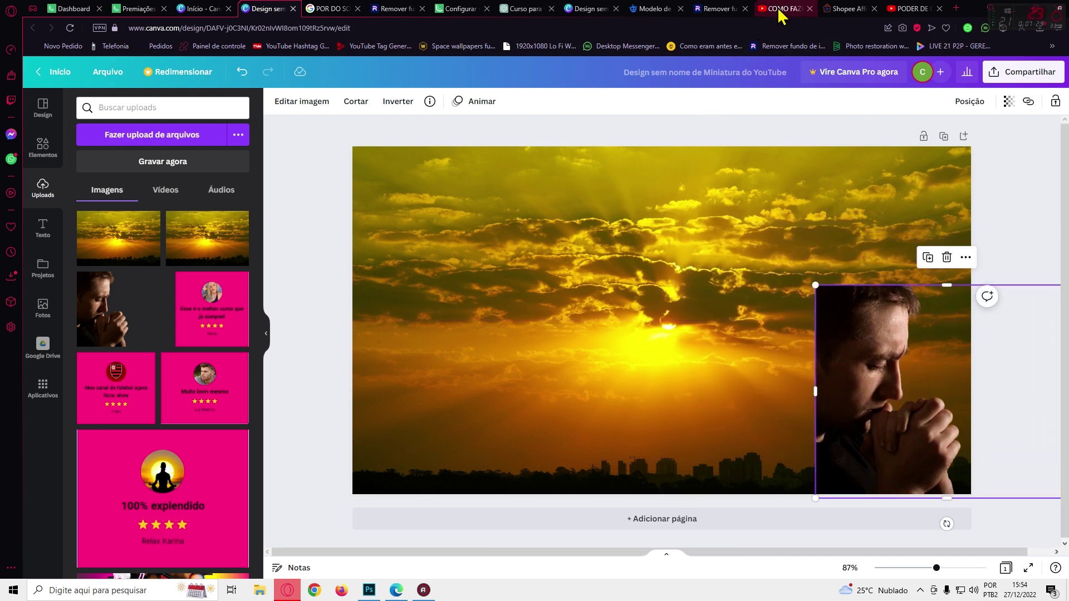
left_click(774, 12)
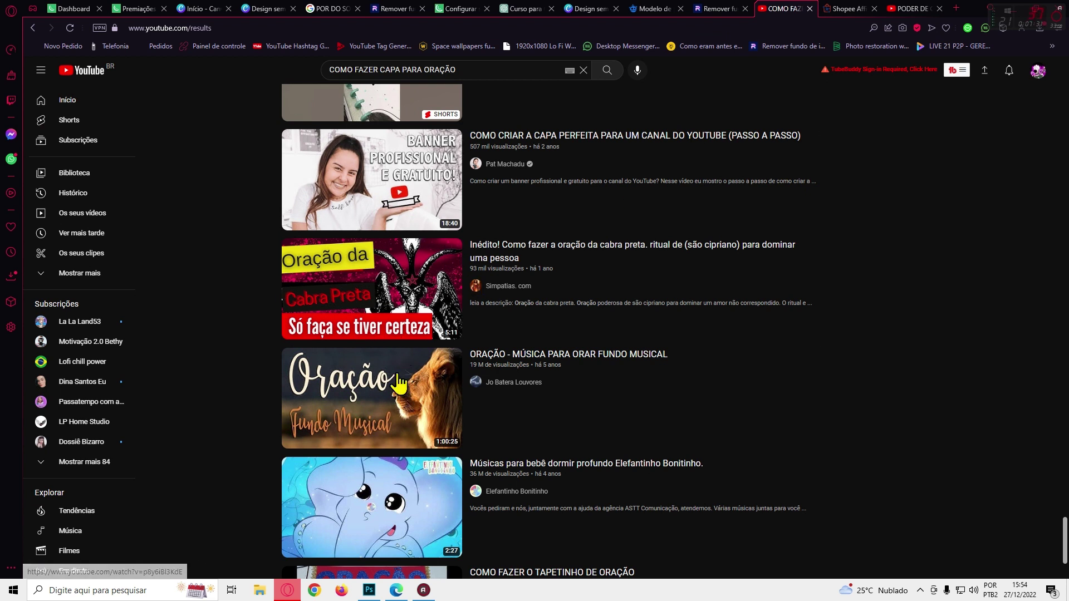
scroll(394, 382, "up", 1)
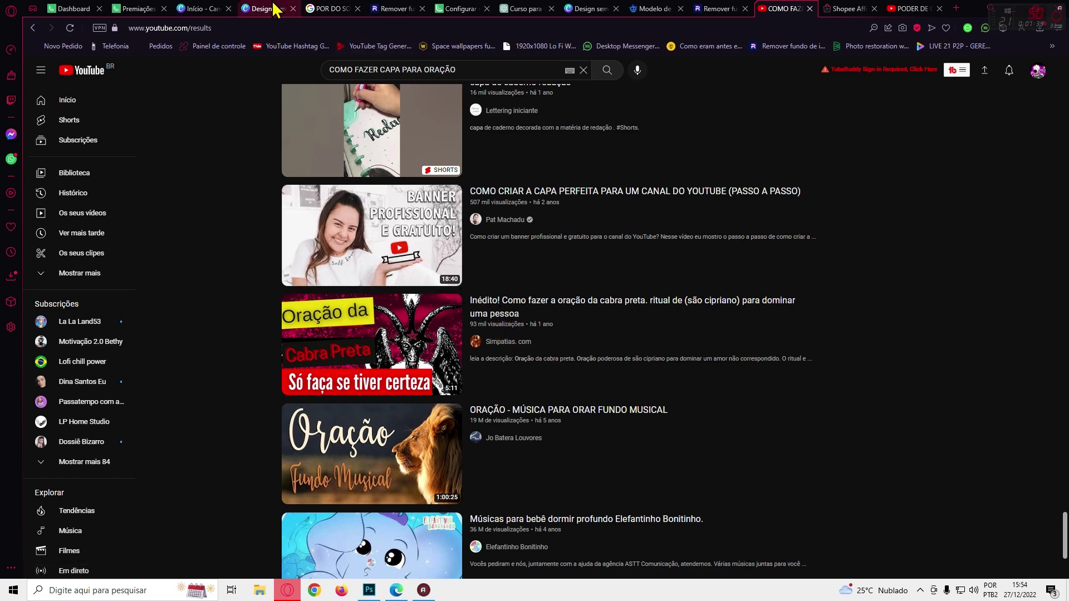
left_click(254, 9)
left_click_drag(903, 433, 479, 317)
left_click_drag(598, 319, 622, 313)
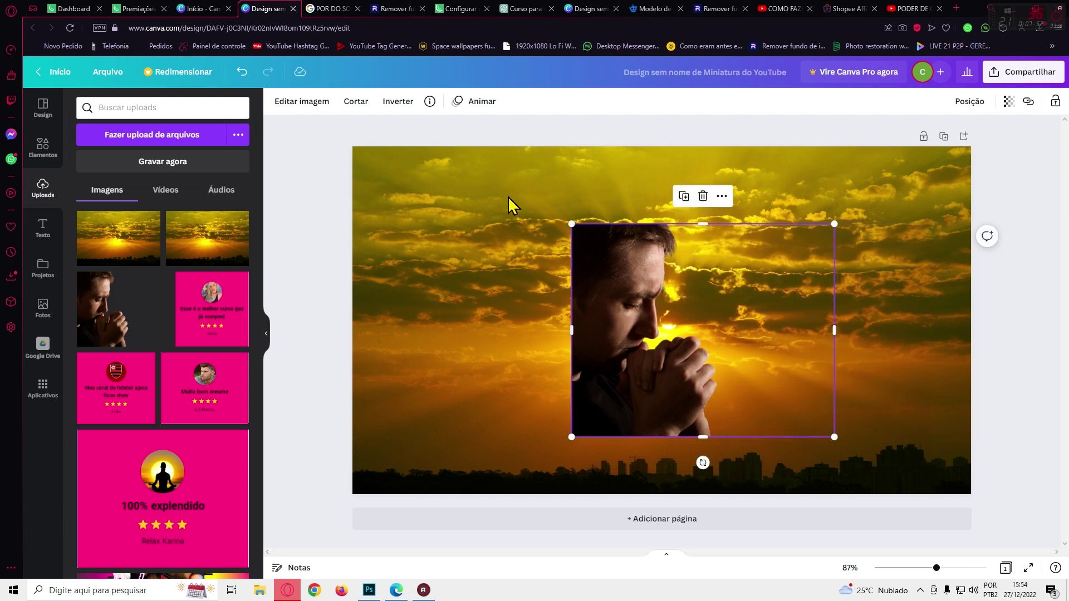
Step: Flip the praying man horizontally and enlarge the cutout to the full page height, flush with the page's right edge
left_click(396, 103)
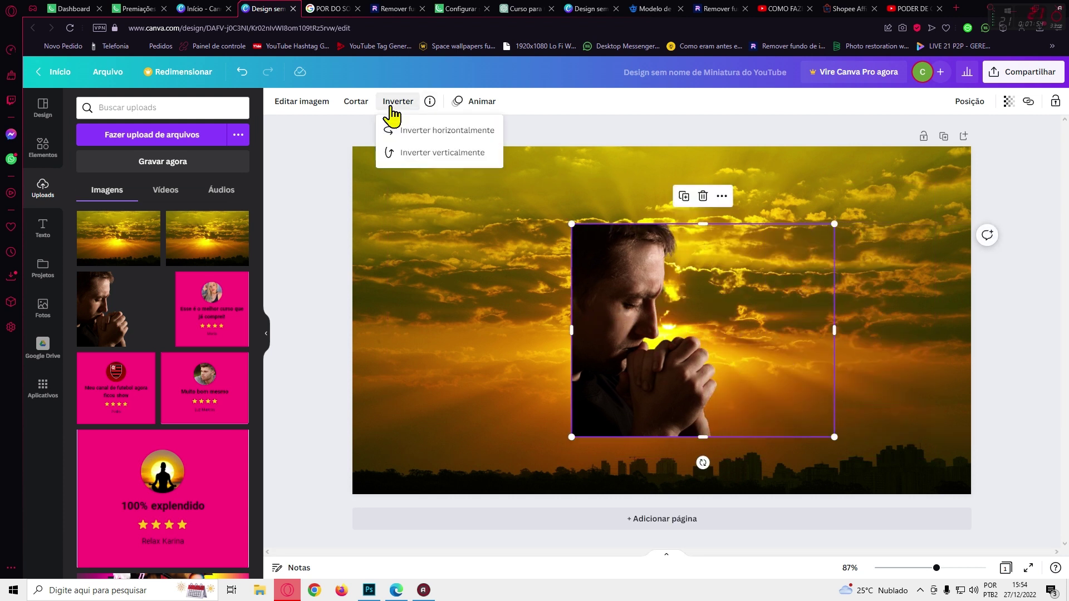
left_click(412, 131)
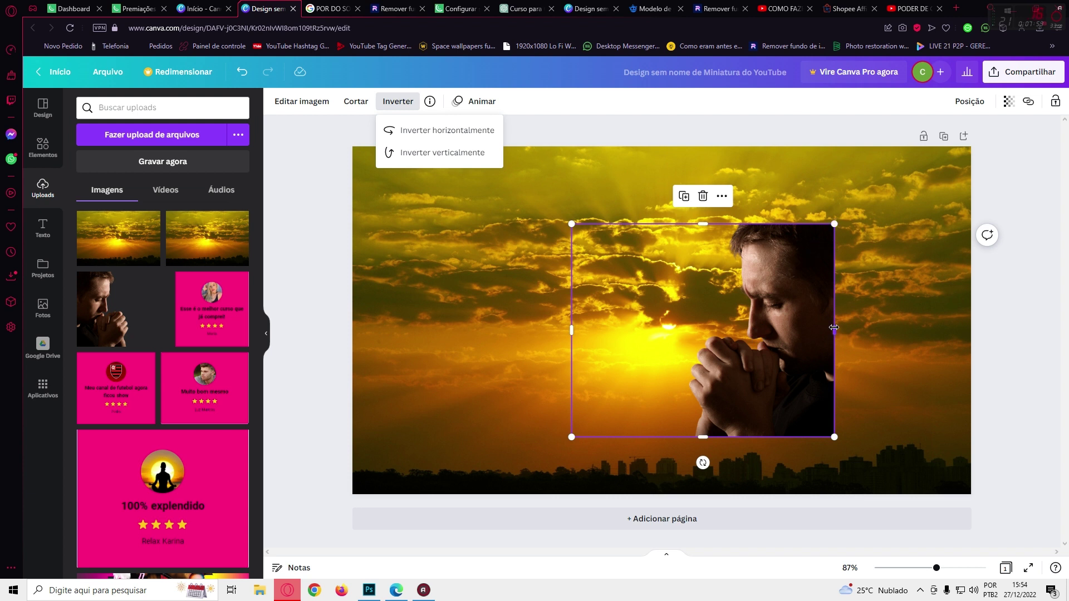
left_click_drag(834, 329, 861, 330)
key("ctrl+z")
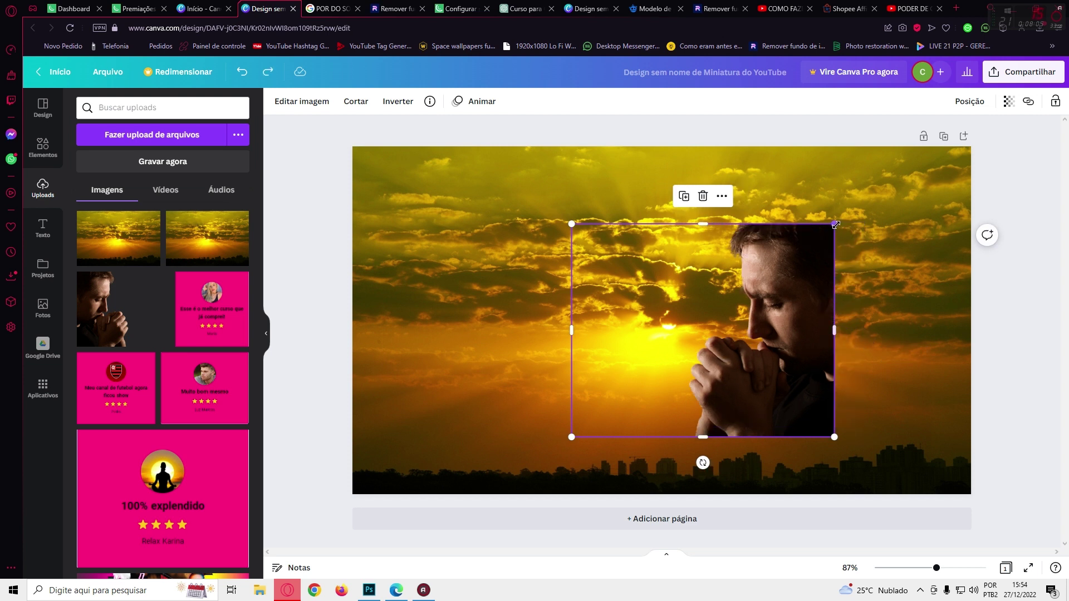
left_click_drag(836, 224, 944, 163)
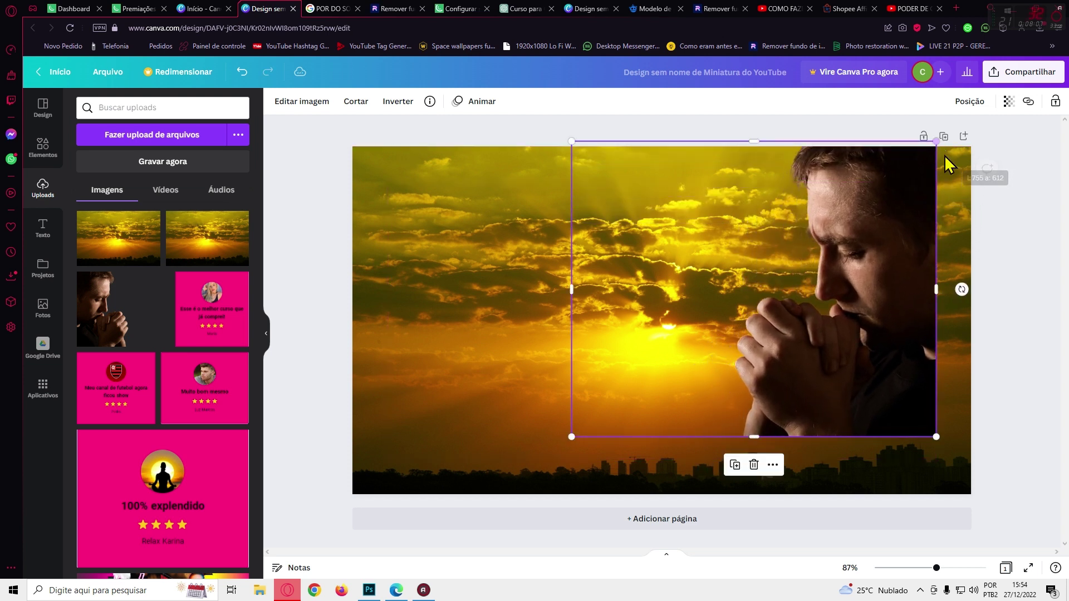
left_click_drag(899, 202, 928, 201)
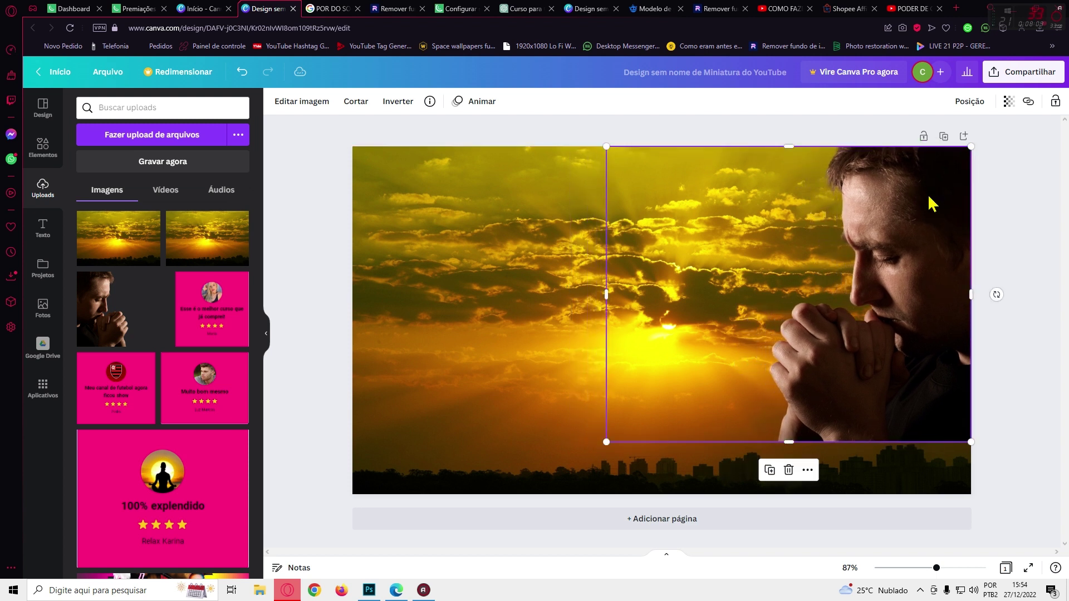
left_click_drag(608, 439, 547, 493)
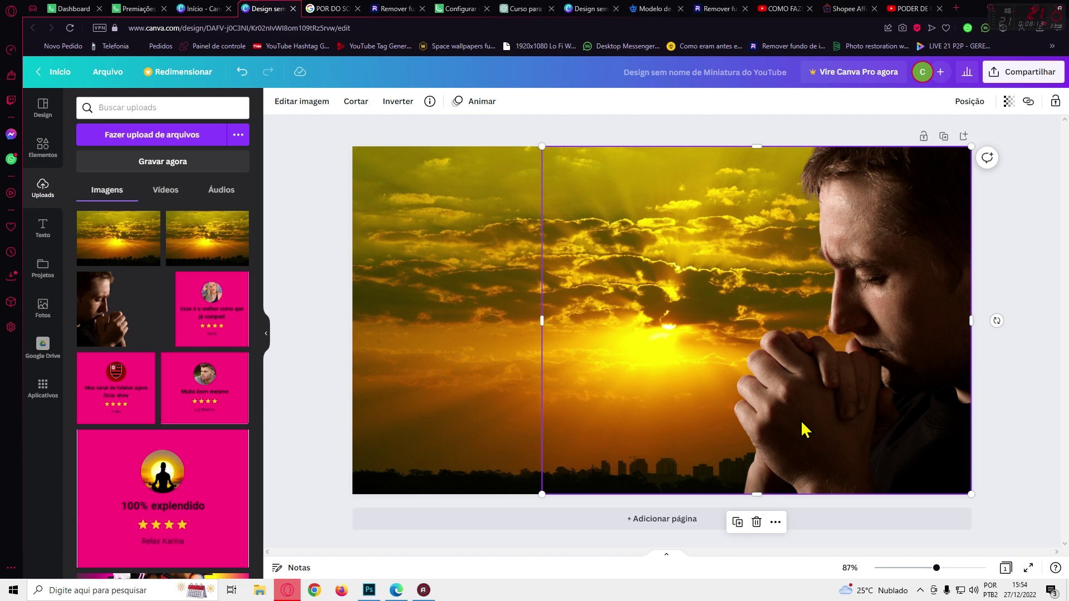
left_click(1024, 424)
left_click(779, 9)
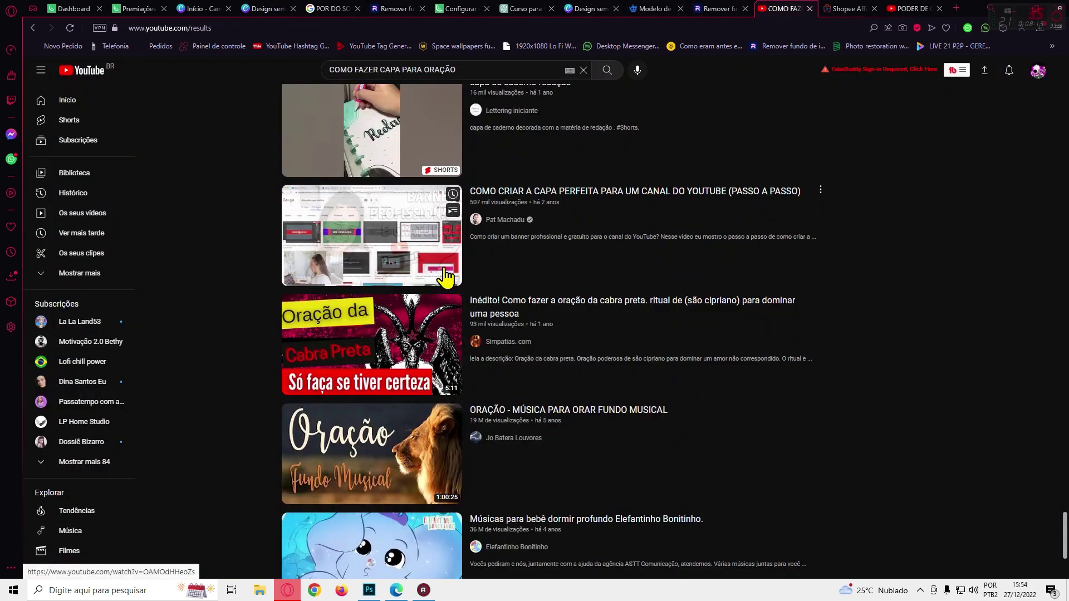
left_click(263, 8)
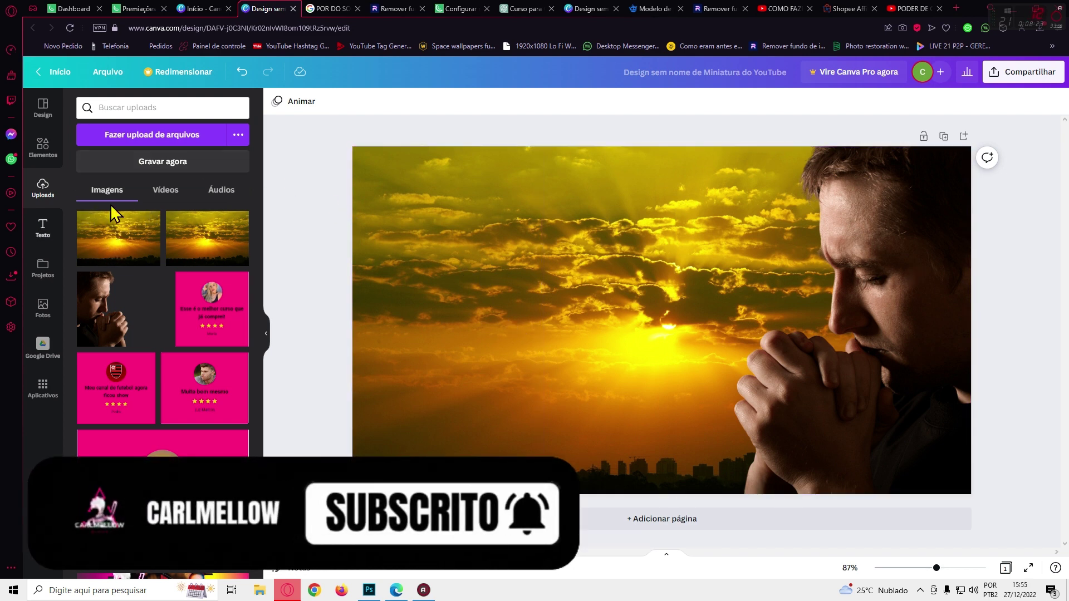
Step: Browse the image effects for the praying man cutout and give it the Brilhante shadow
left_click(637, 324)
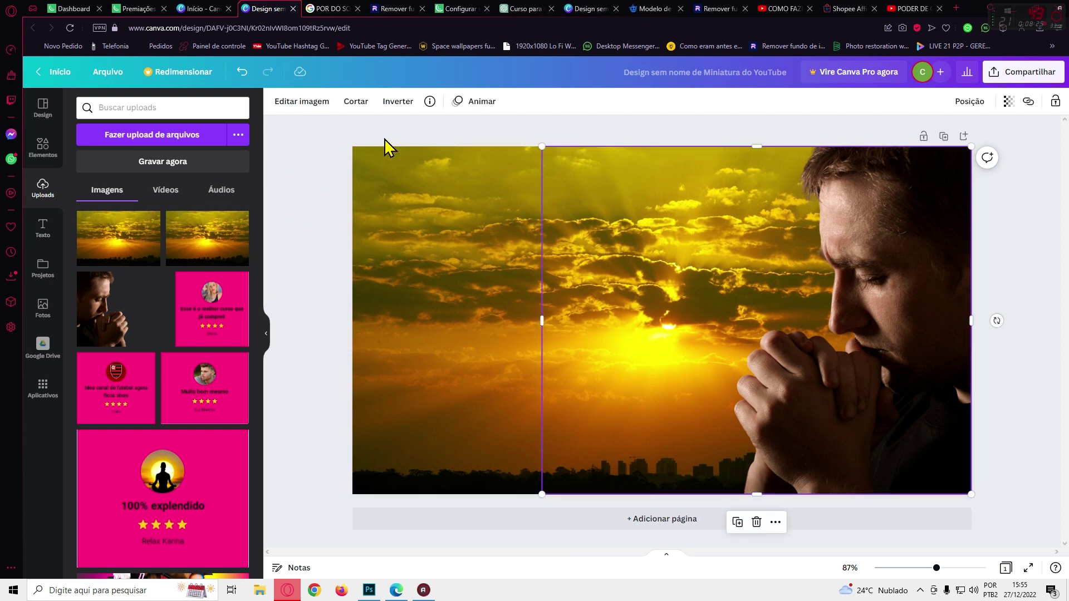
left_click(284, 105)
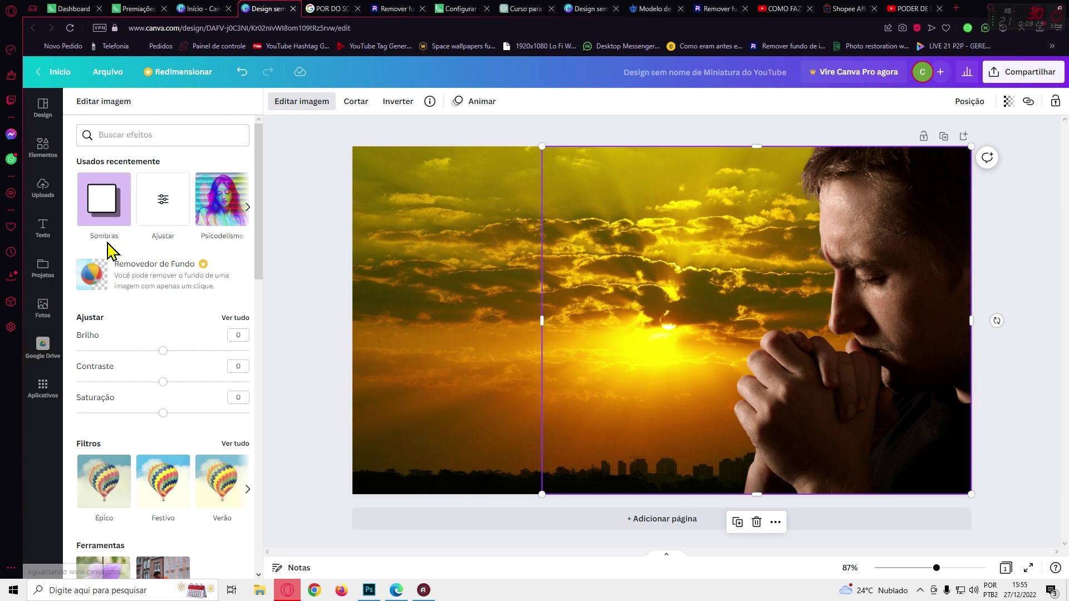
scroll(191, 298, "down", 10)
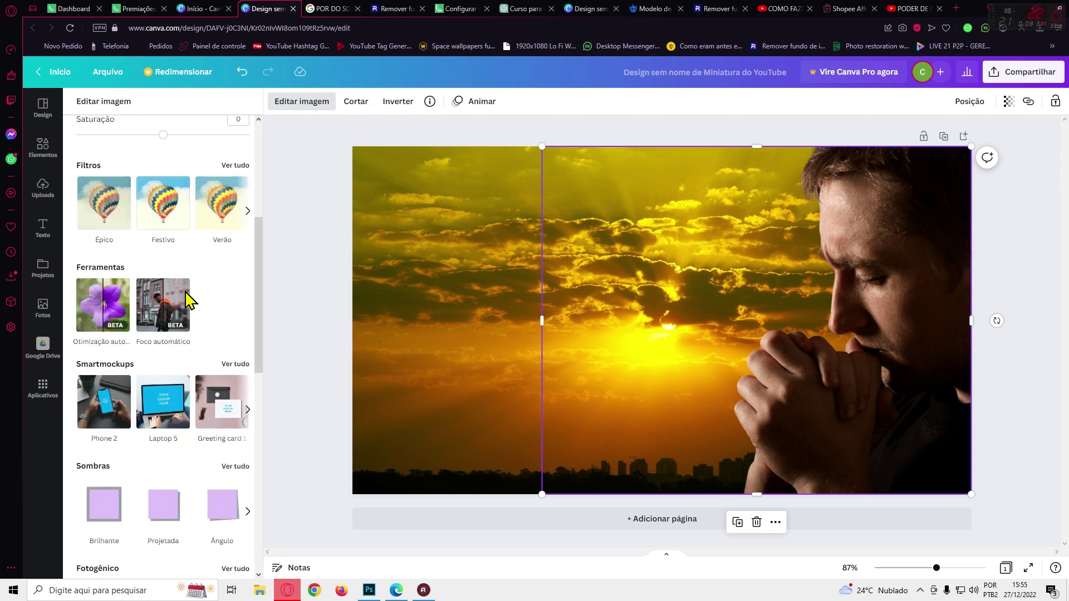
scroll(143, 274, "up", 1)
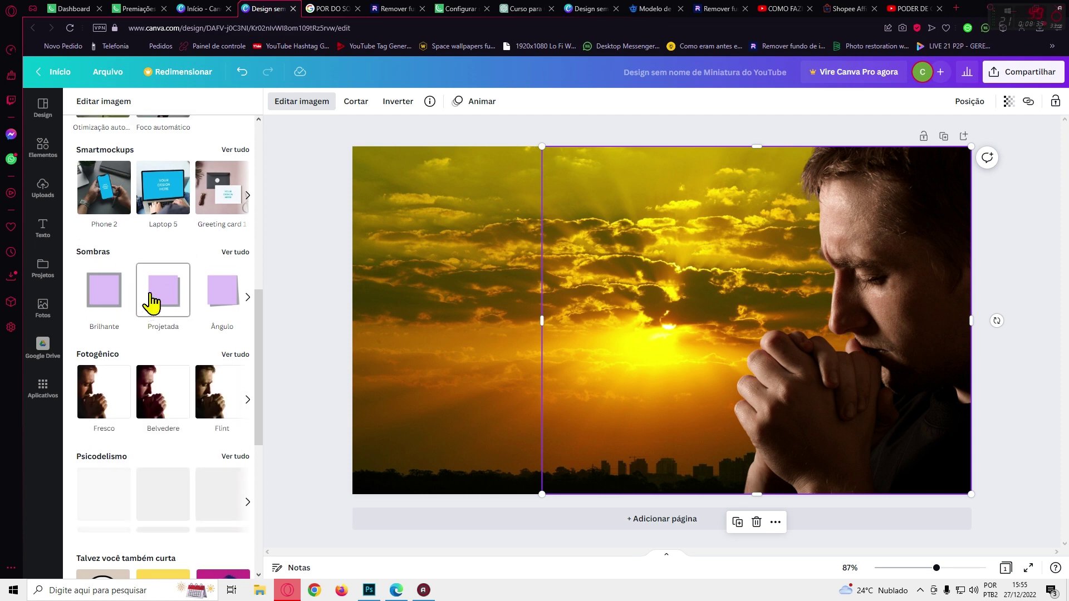
scroll(148, 300, "up", 9)
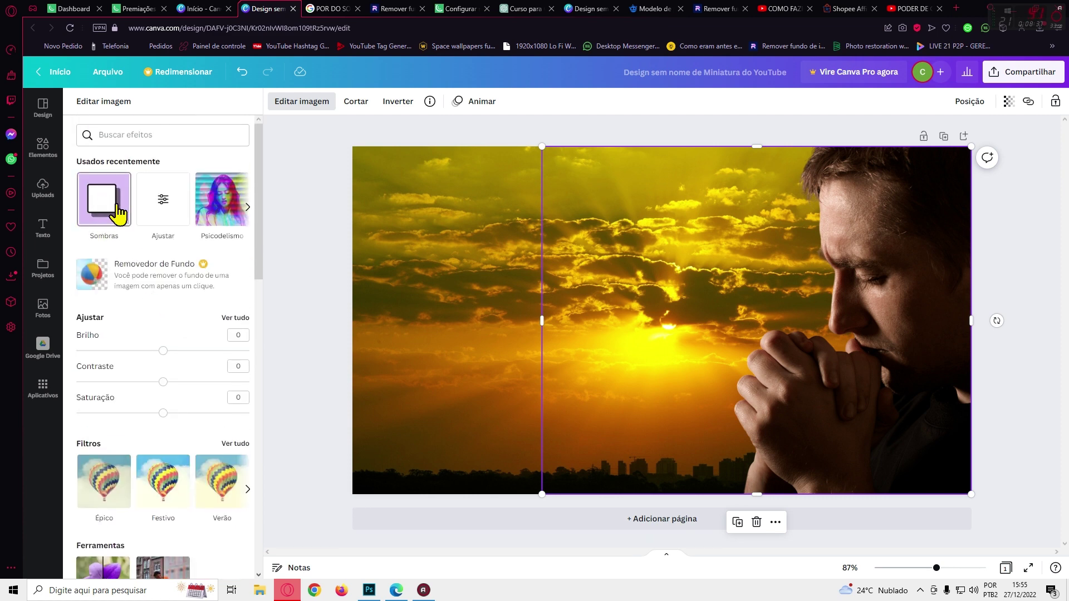
left_click(107, 213)
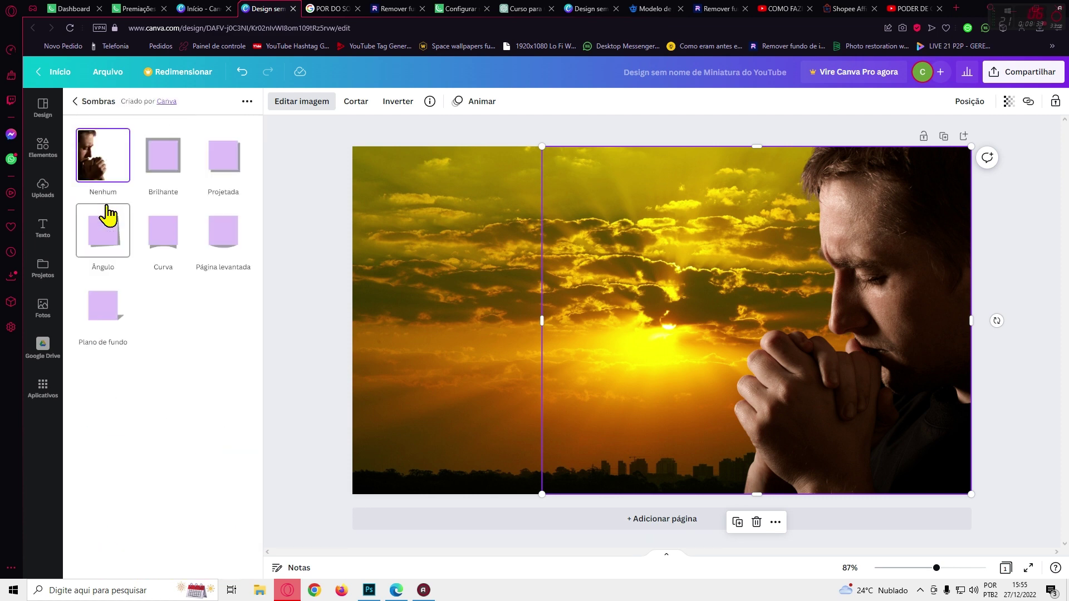
left_click(166, 167)
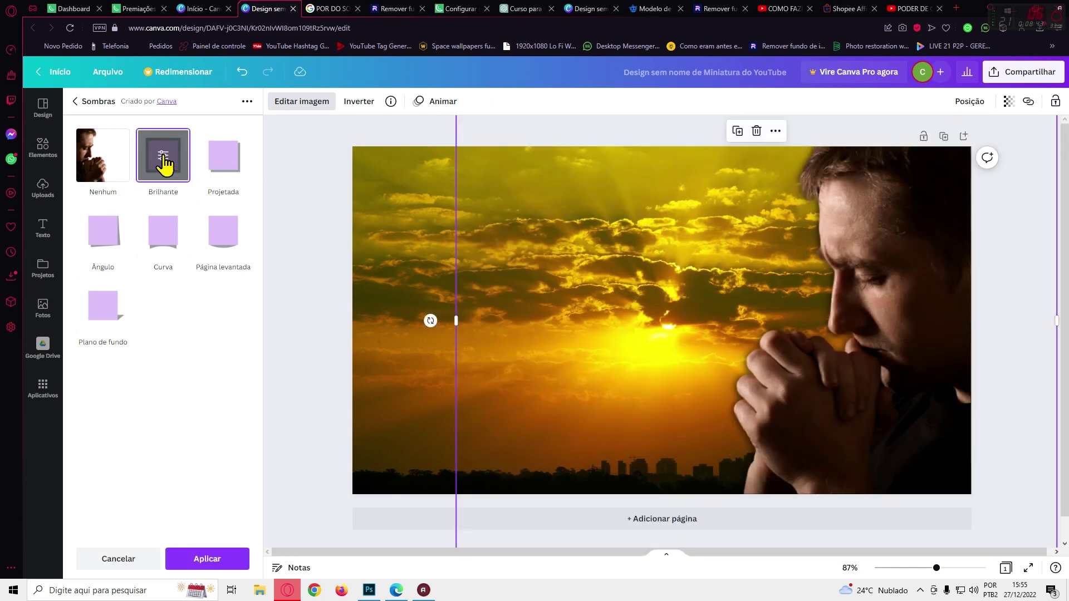
Step: Set the Brilhante shadow's Tamanho to 10, its Desfoque to 10 and its colour to white
left_click(163, 164)
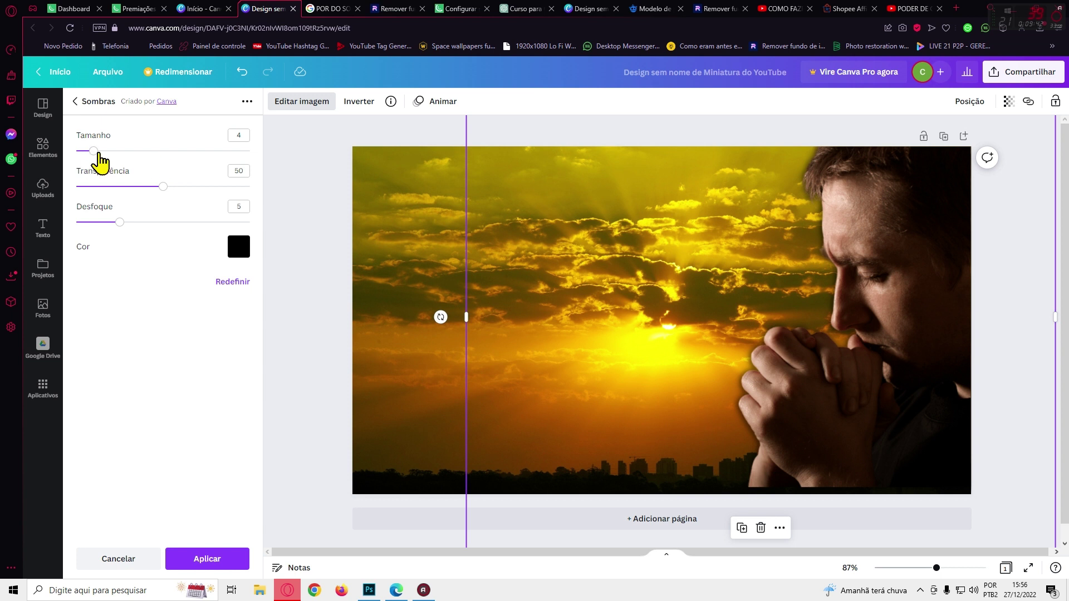
left_click_drag(94, 151, 122, 156)
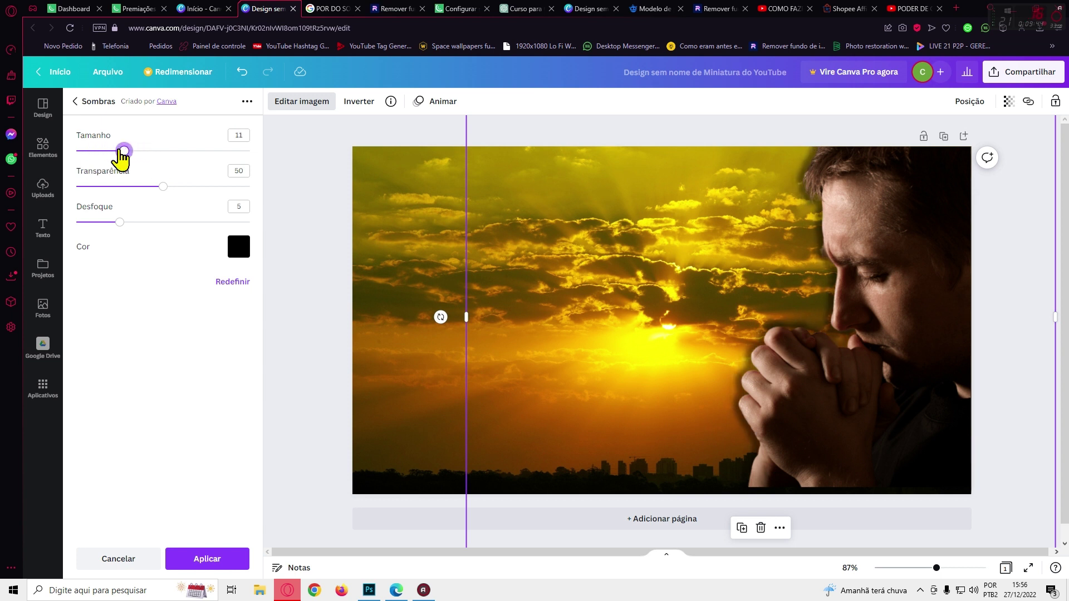
left_click_drag(119, 222, 155, 222)
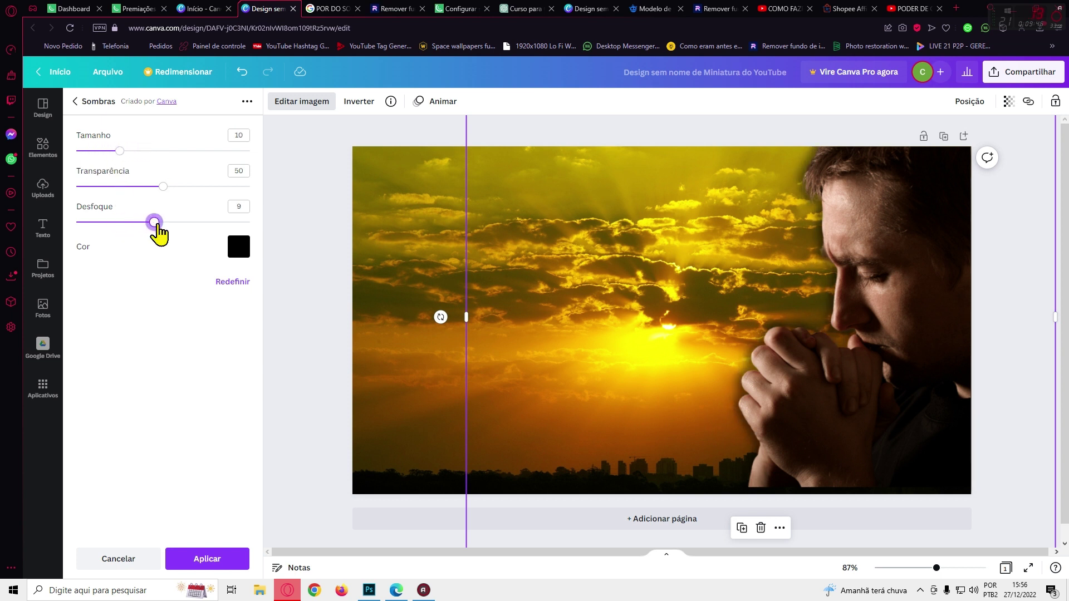
left_click(238, 248)
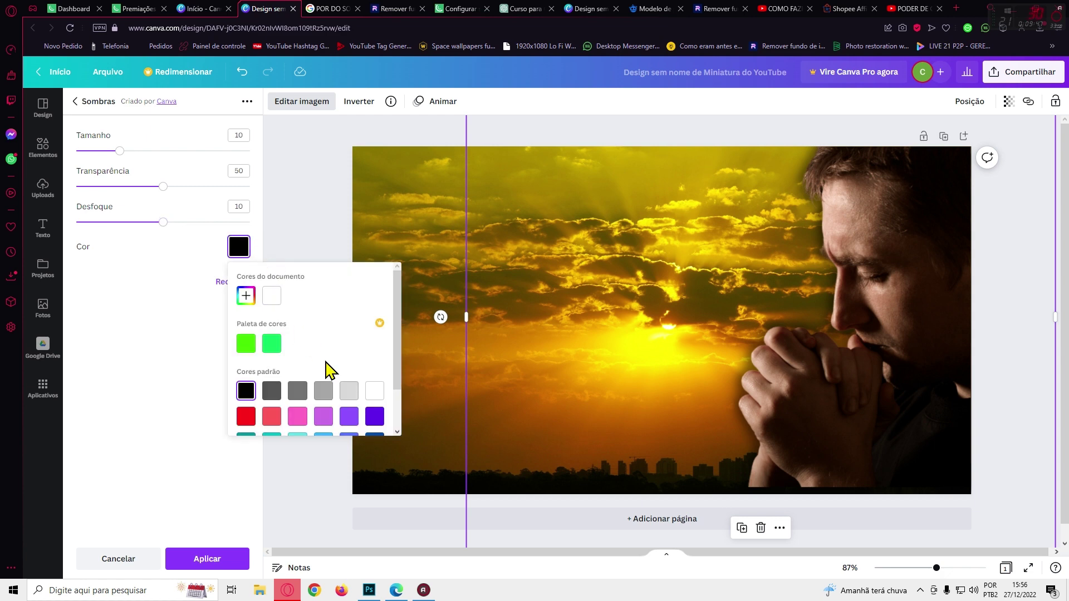
left_click(270, 300)
left_click(303, 222)
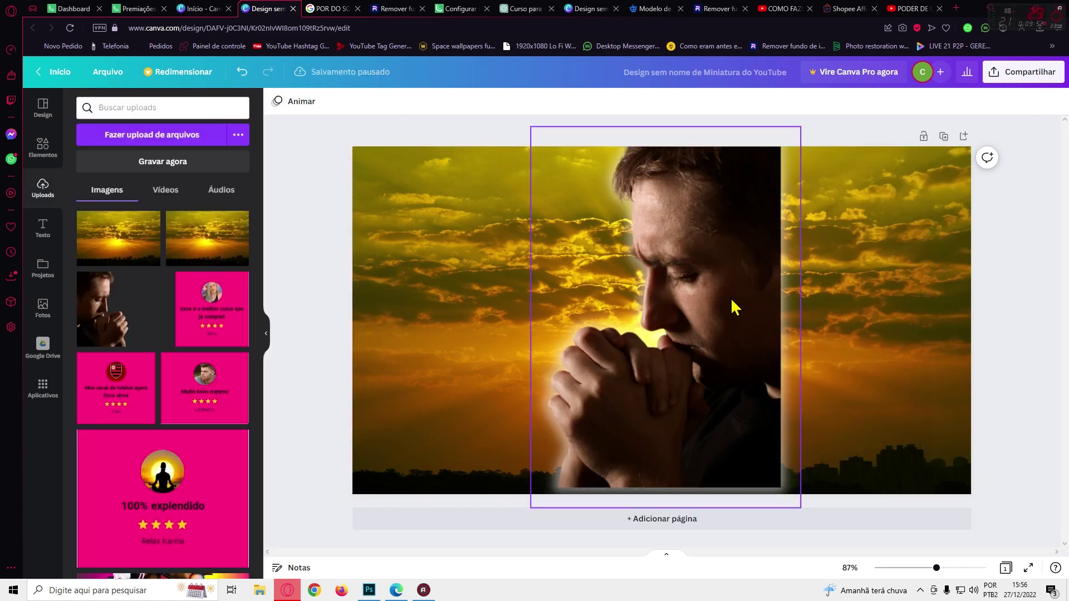
Step: Move the glowing praying man back to the page's right edge and enlarge it slightly to cover the gap at the bottom
left_click_drag(733, 306, 917, 293)
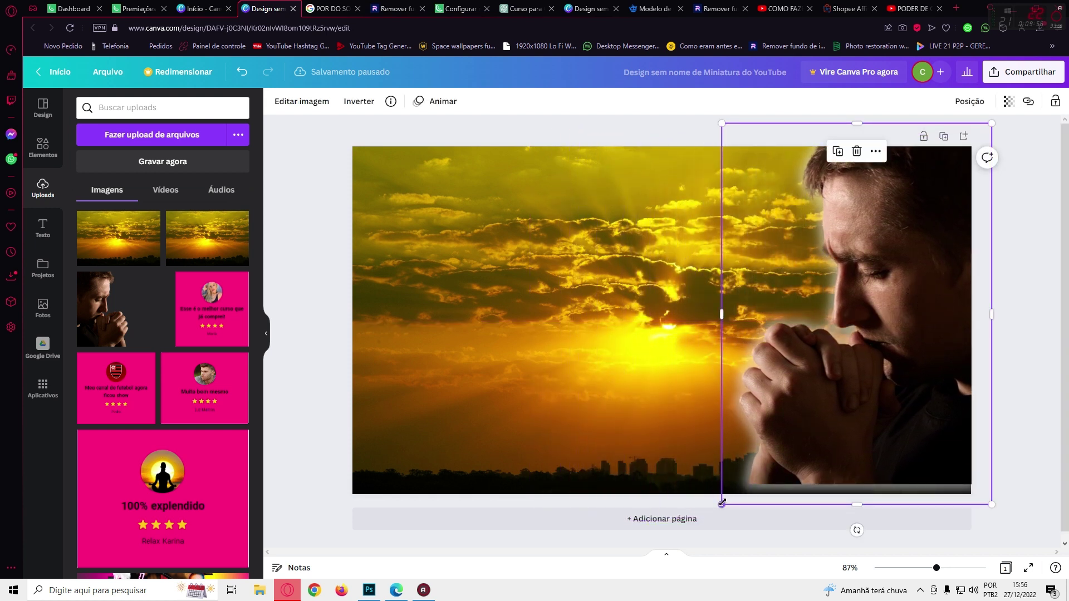
left_click_drag(722, 503, 713, 515)
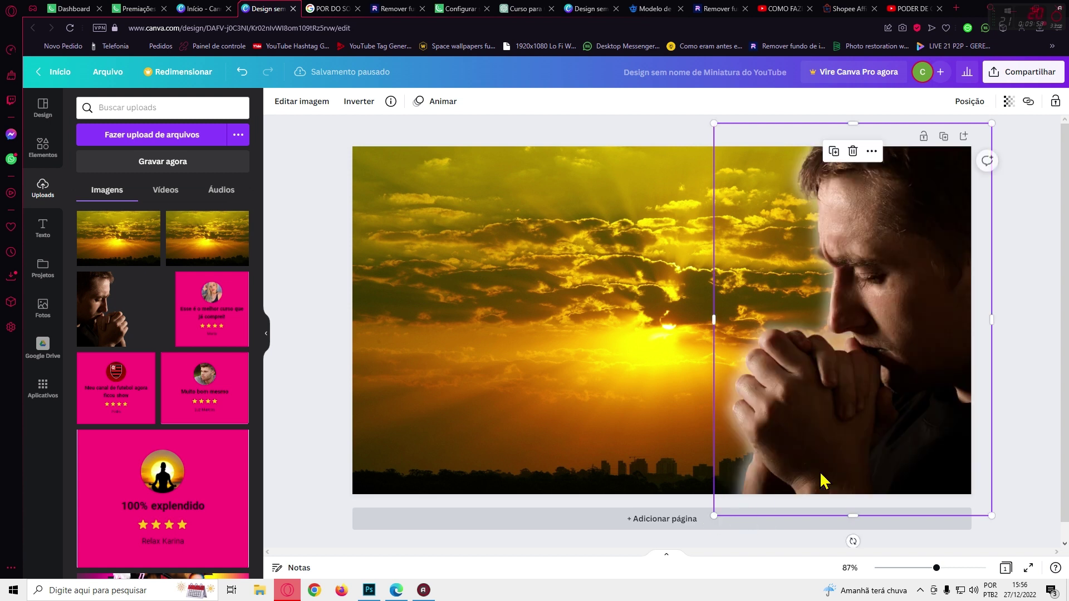
left_click(1055, 263)
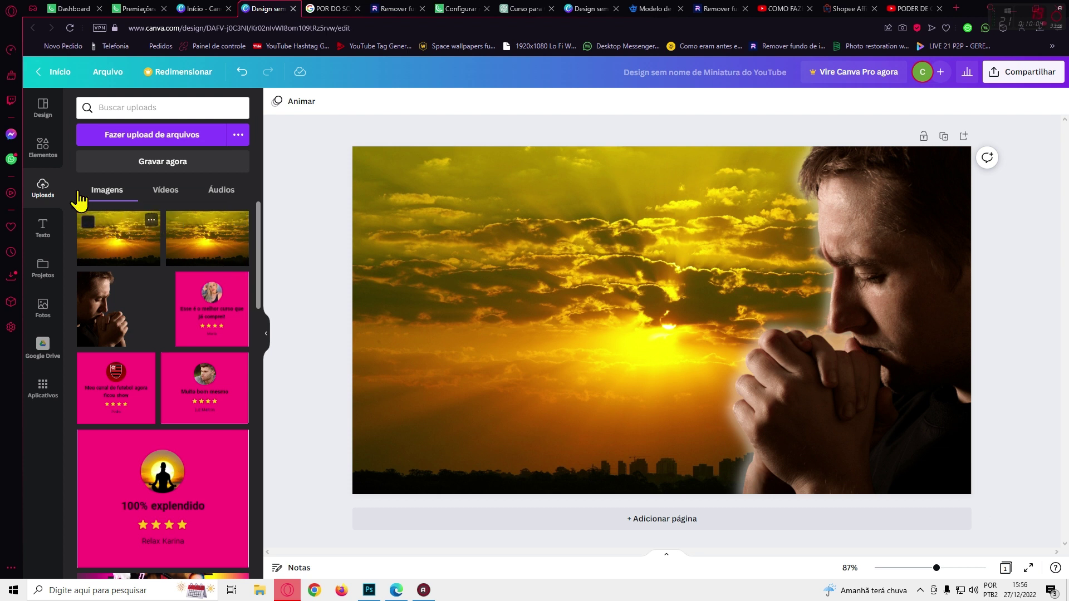
Step: Open the text options in the design, switch to the Google tab and search all results for SALMOS
left_click(43, 241)
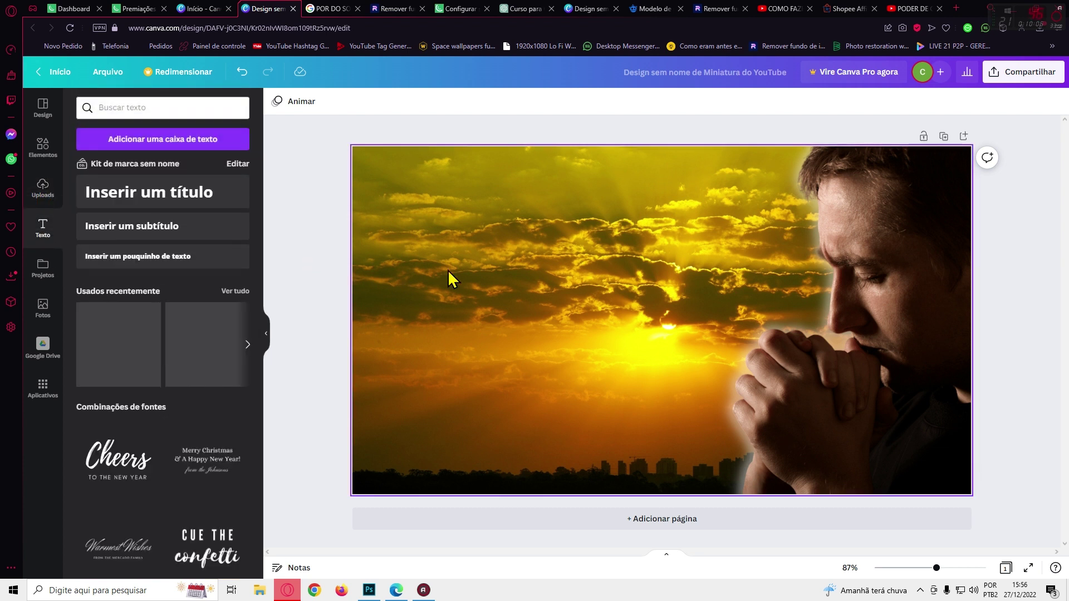
left_click(336, 10)
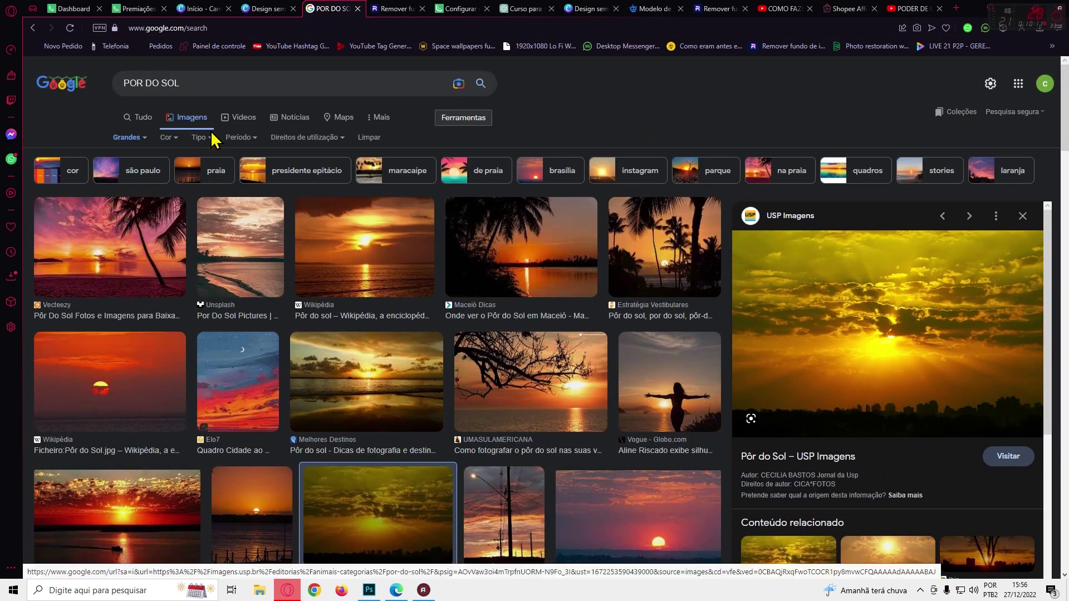
left_click(140, 117)
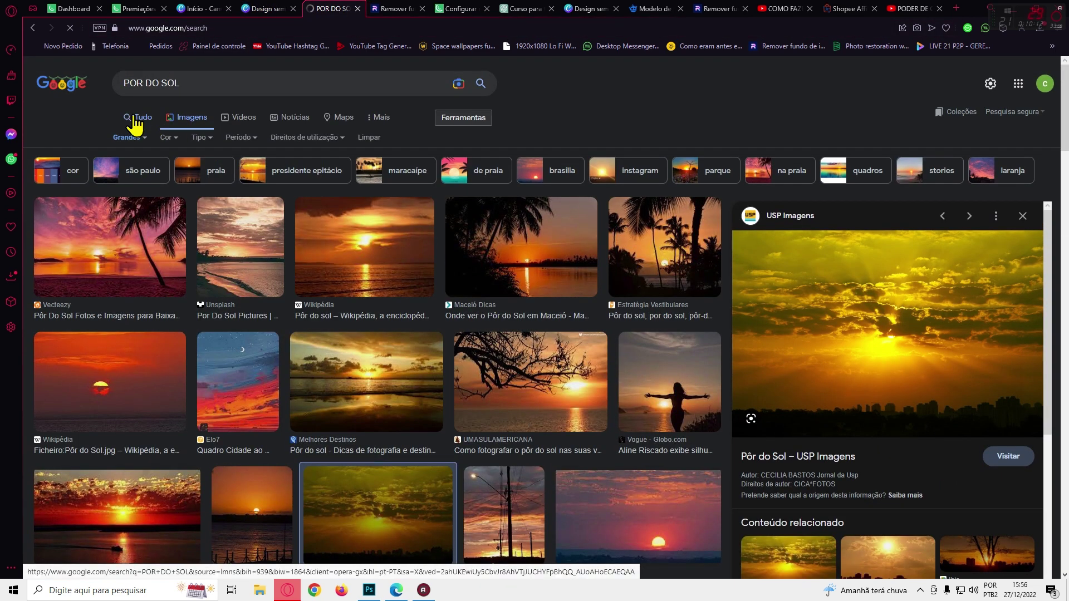
left_click_drag(218, 84, 45, 98)
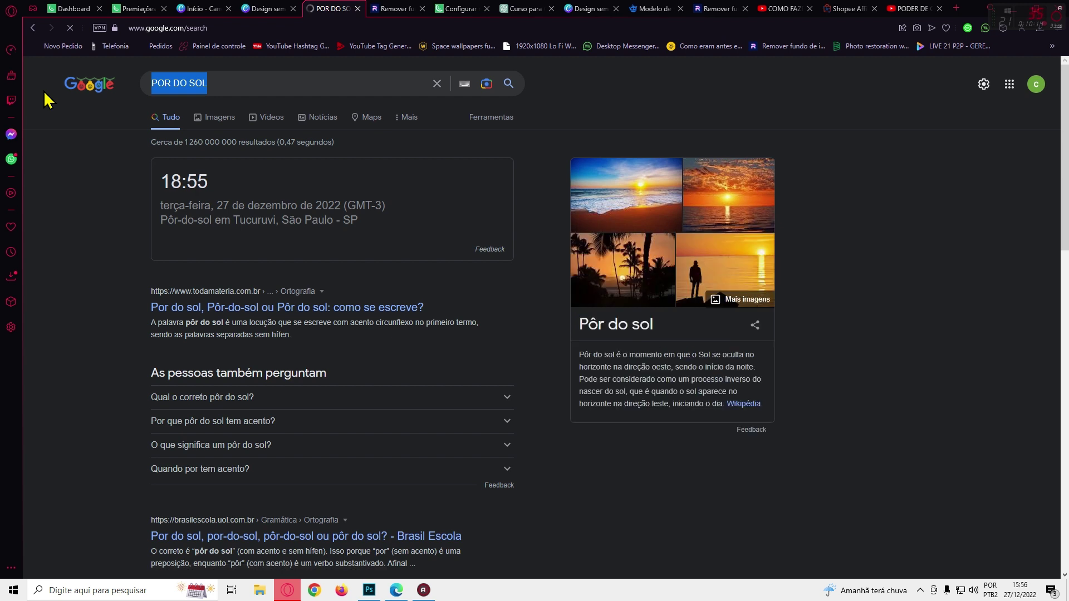
type("SA")
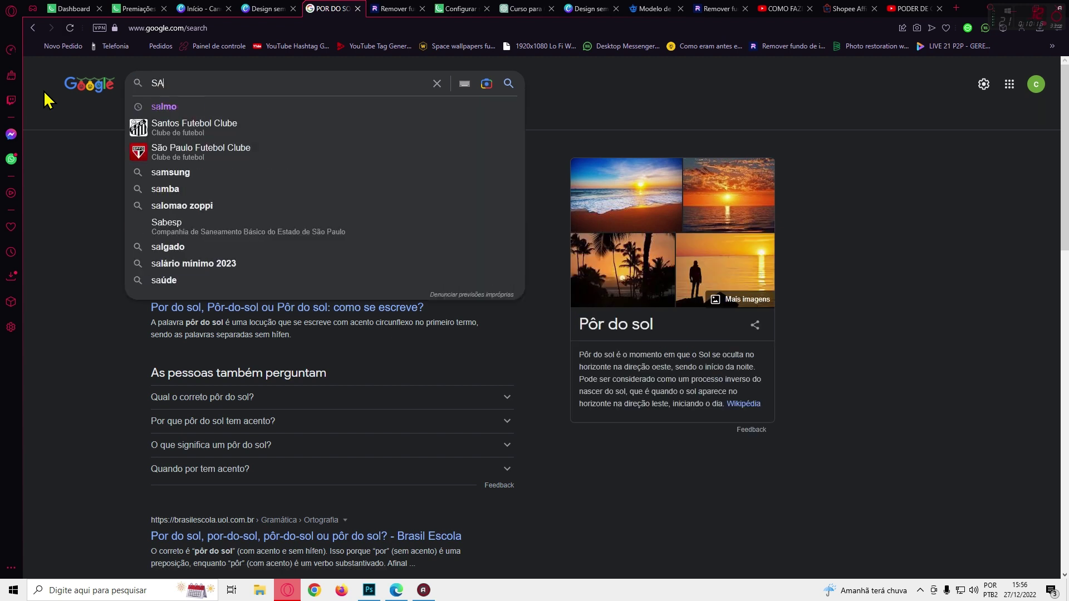
type("LMOS")
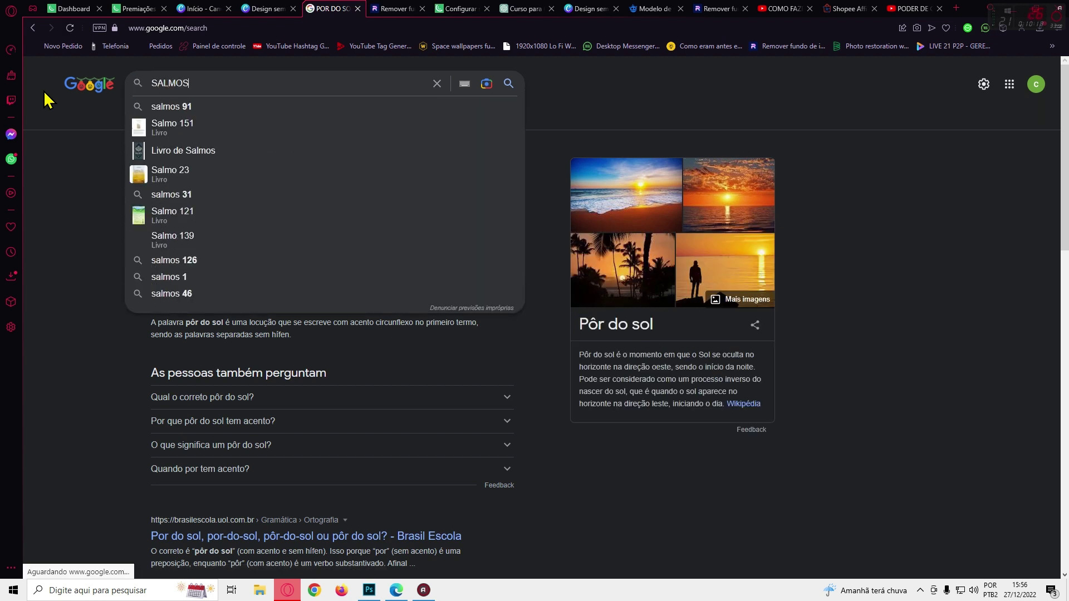
key("Return")
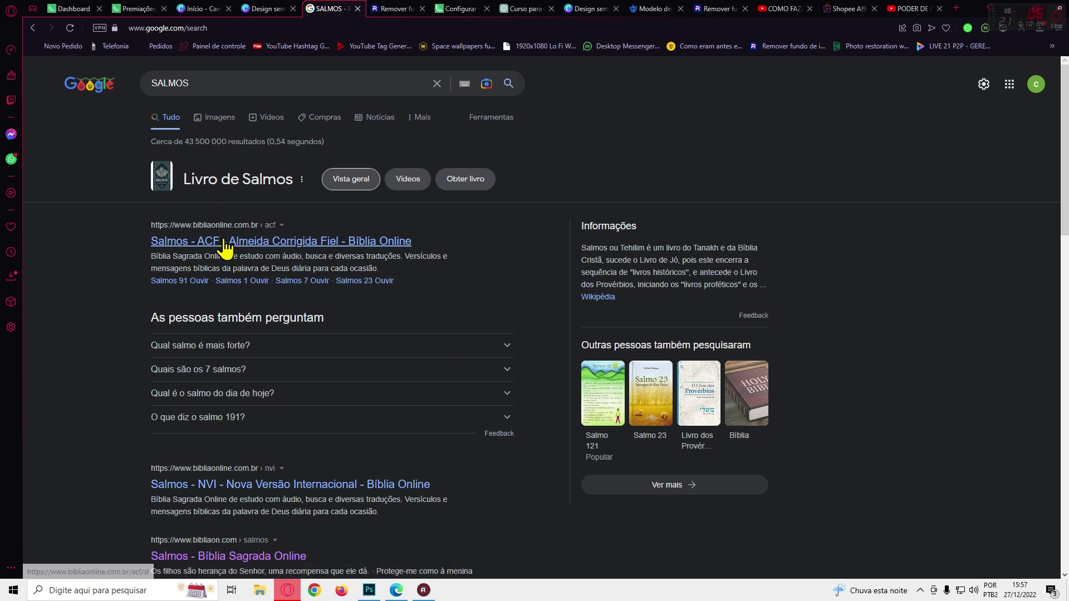
Step: Open the Salmos page of Bíblia Sagrada Online from the search results and open the chapter Salmo 1
scroll(212, 253, "down", 3)
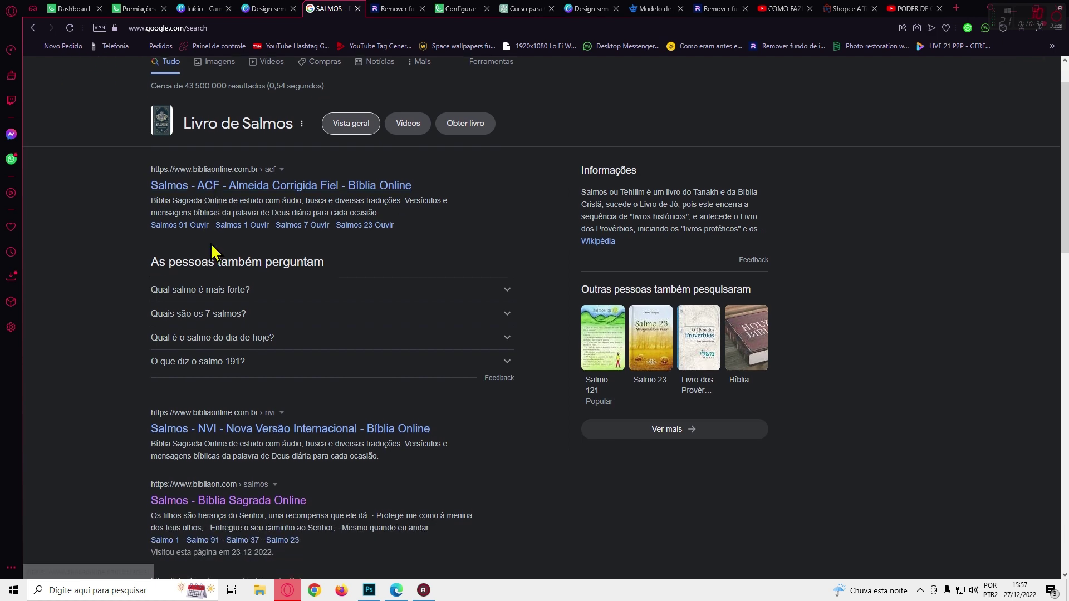
left_click(200, 396)
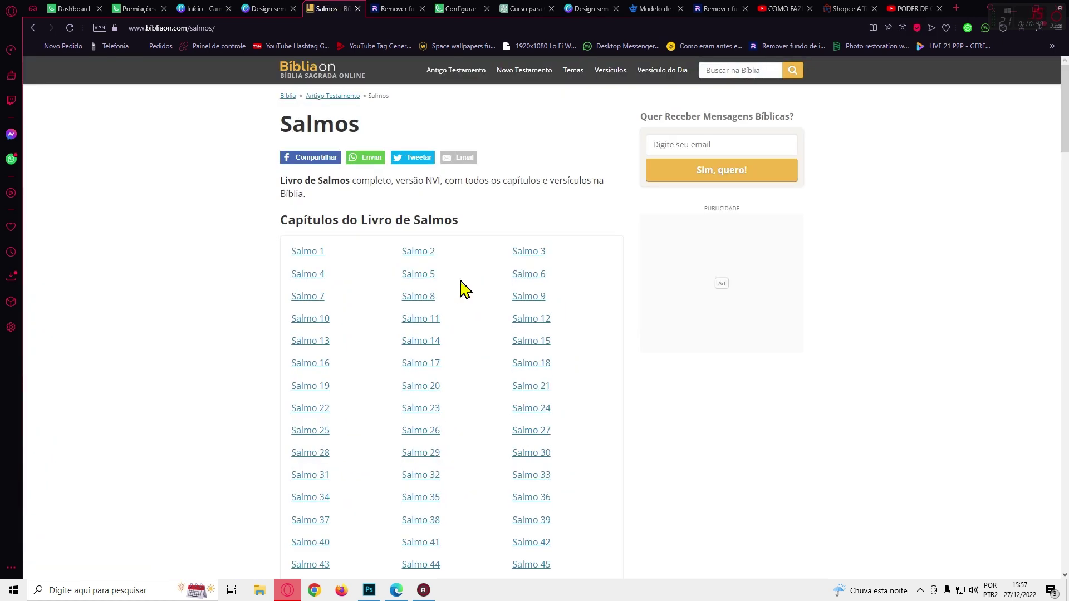
left_click(320, 254)
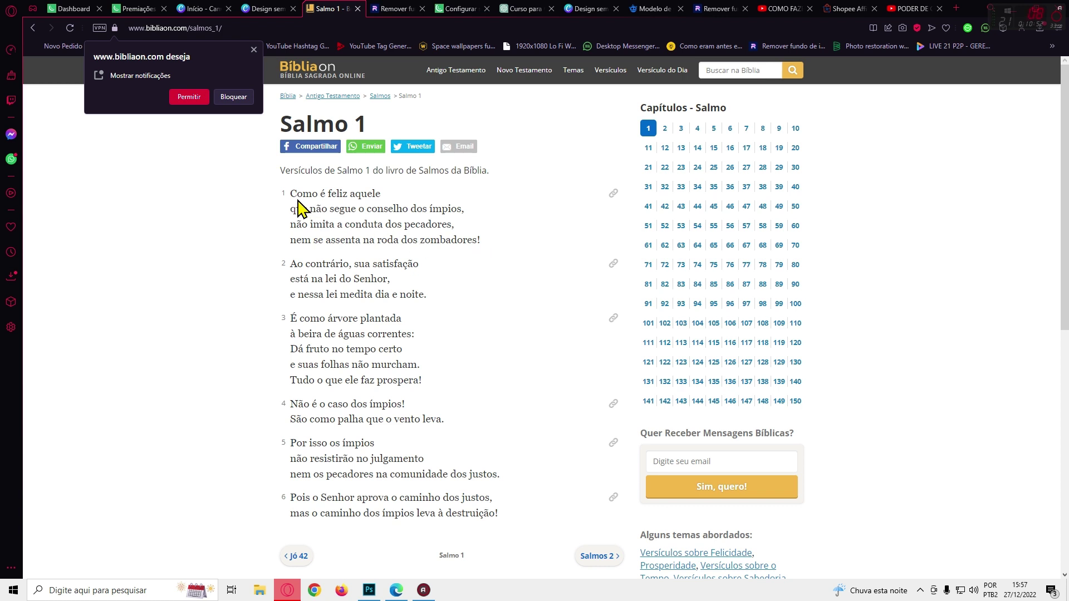
Step: Select the full text of verse 1 of Salmo 1 and switch back to the Canva thumbnail design
triple_click(298, 208)
left_click(290, 193)
left_click_drag(307, 201, 480, 243)
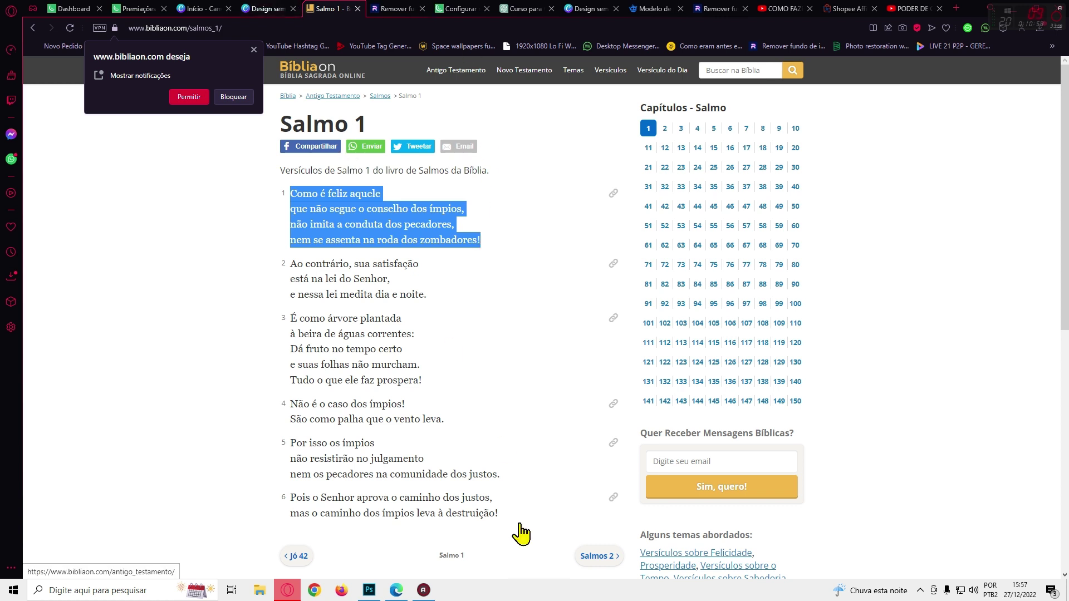
mouse_move(430, 595)
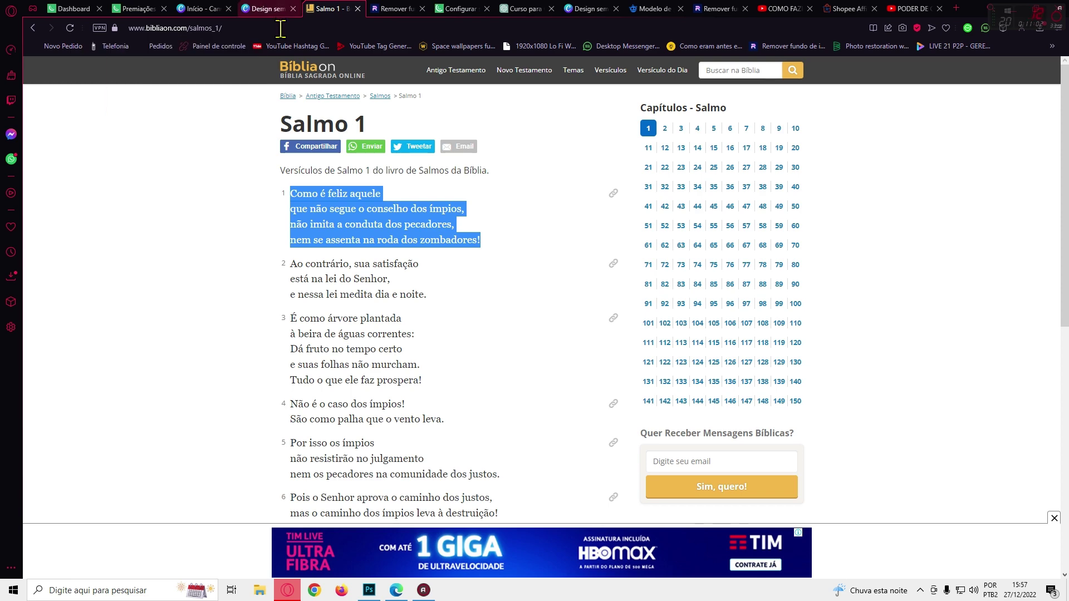
left_click(269, 9)
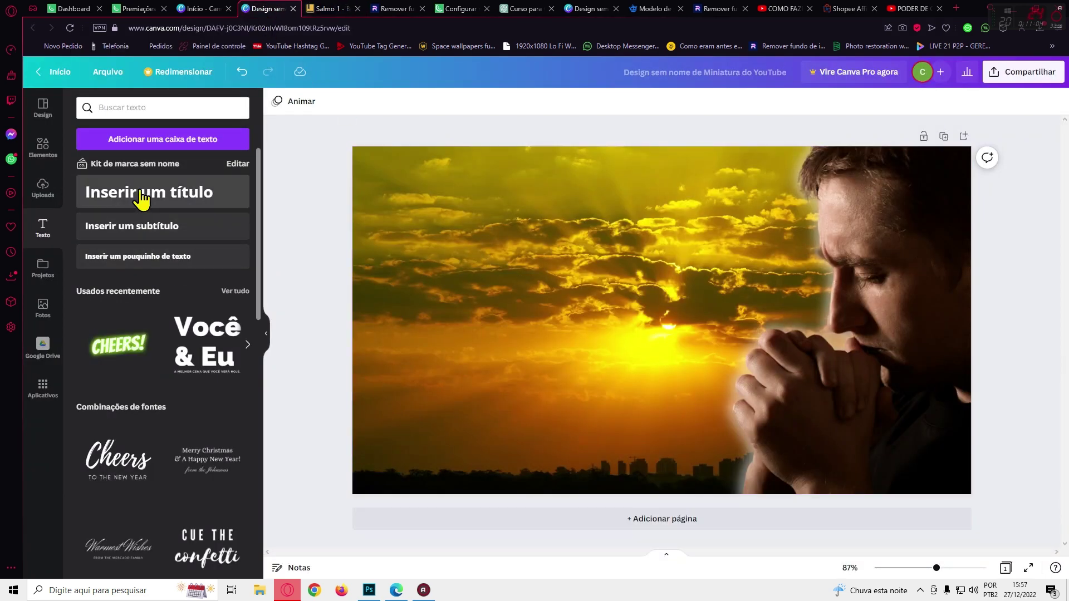